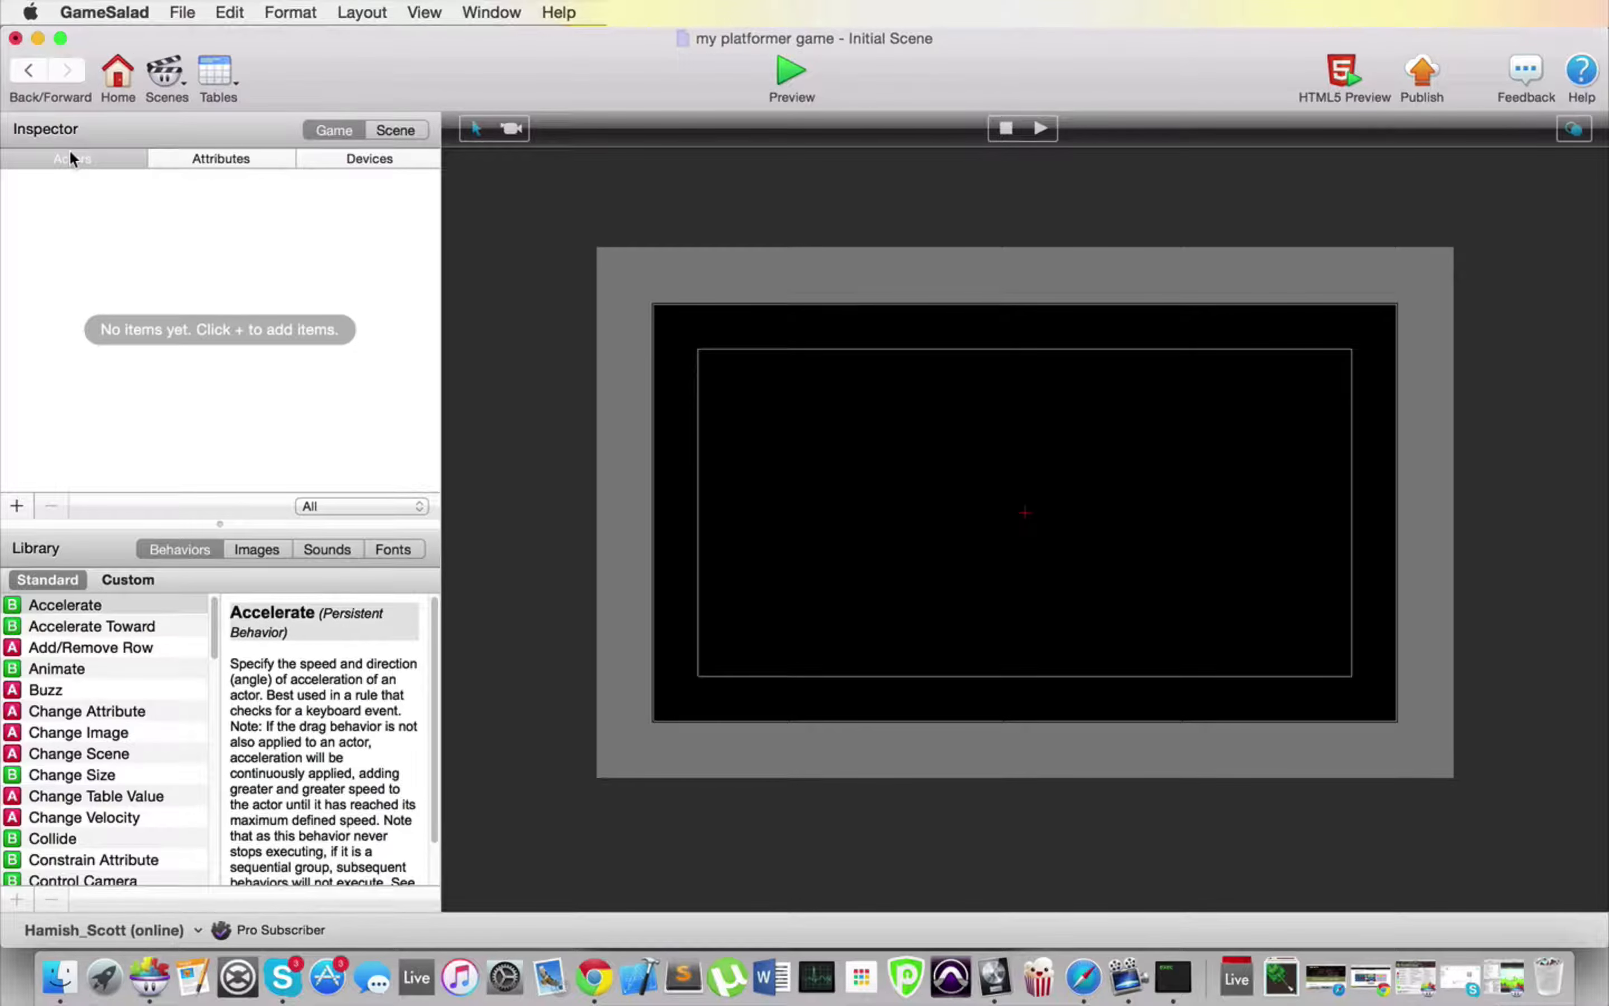
# Step: Add two actors to the game and name the first one "main actor"
pyautogui.click(17, 506)
pyautogui.click(16, 506)
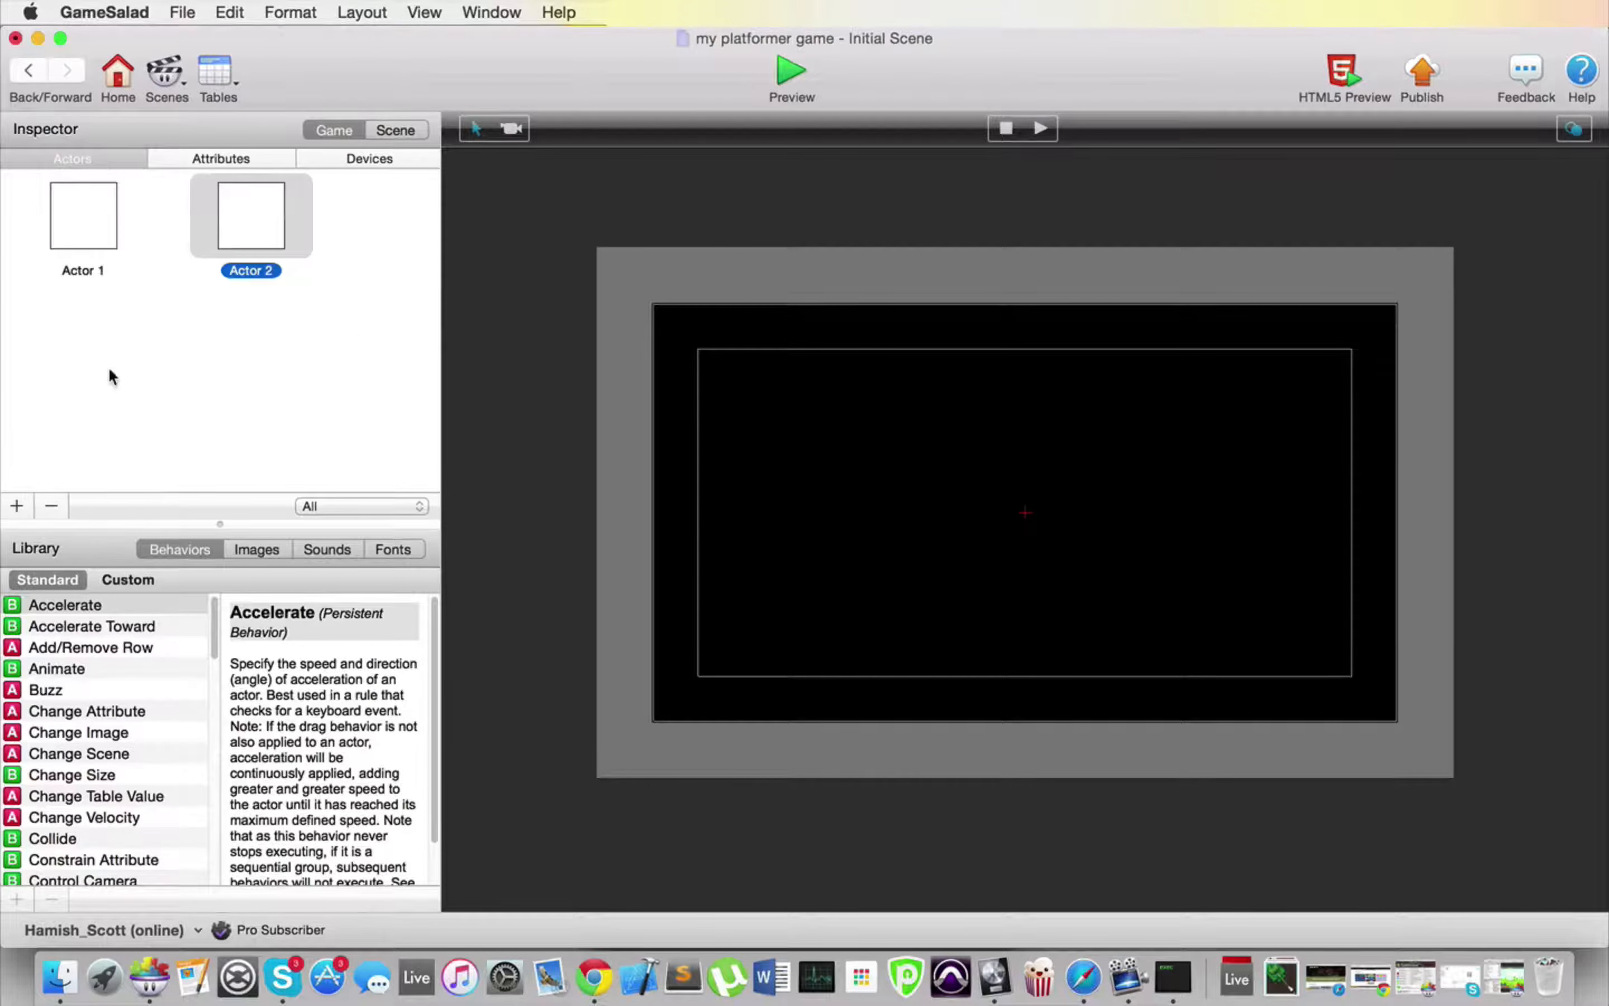
pyautogui.doubleClick(112, 266)
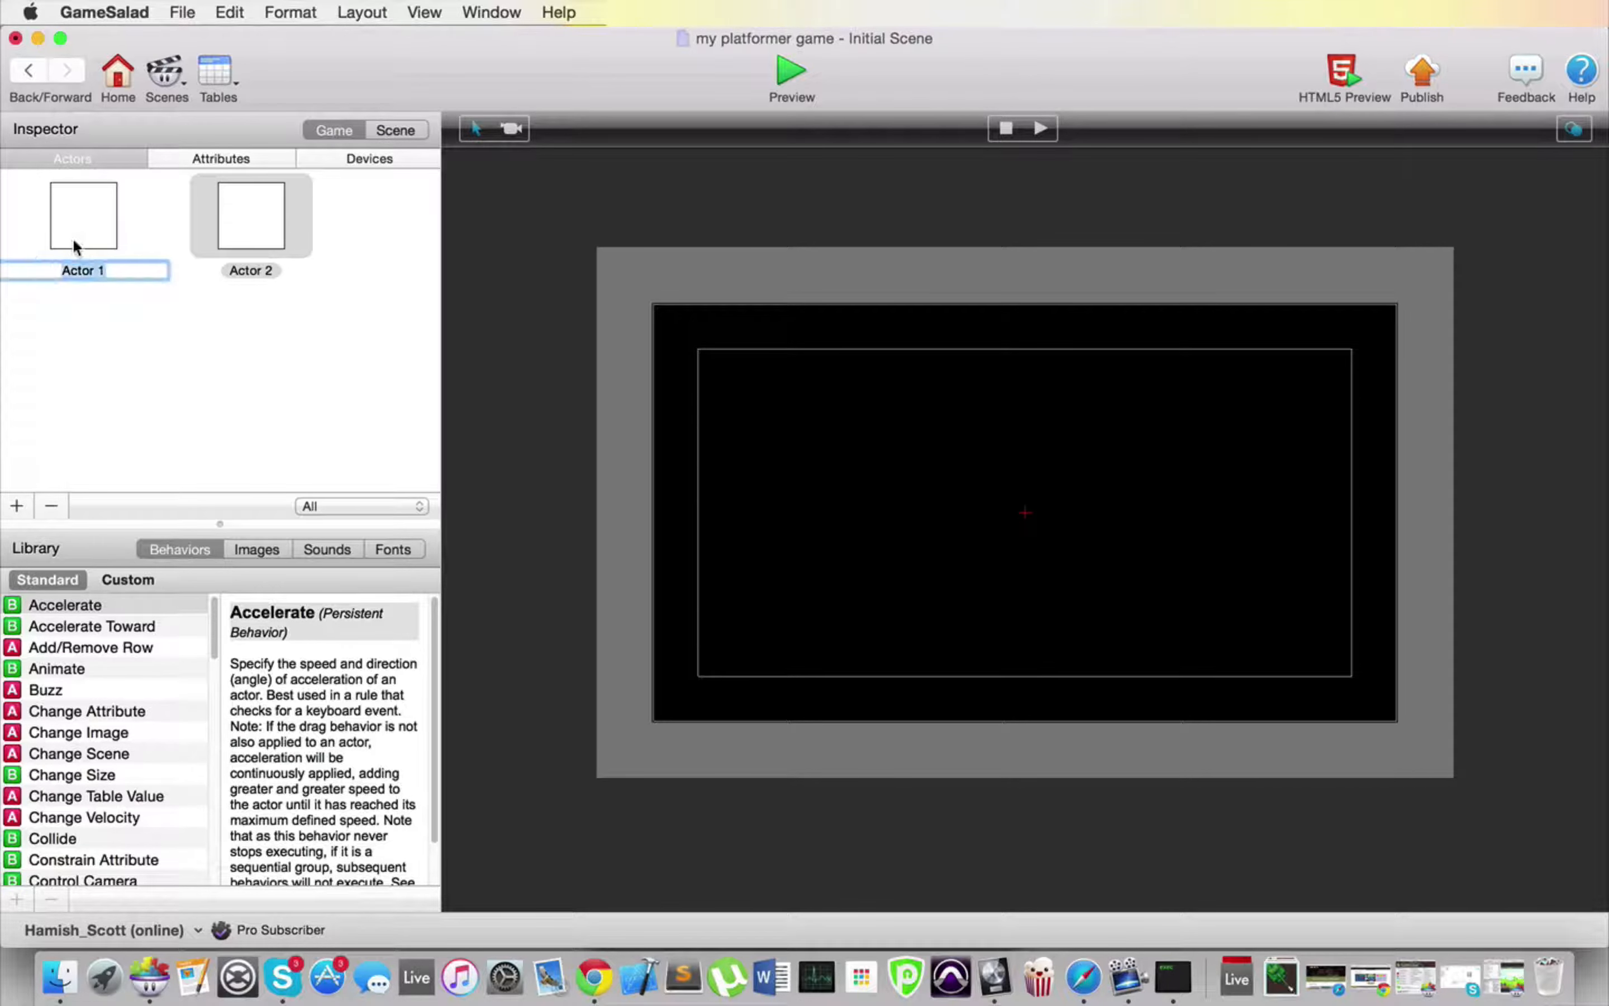
pyautogui.write('am')
pyautogui.press('BackSpace')
pyautogui.press('BackSpace')
pyautogui.write('main actor')
pyautogui.press('Return')
# Step: Rename the second actor as "ground"
pyautogui.click(238, 238)
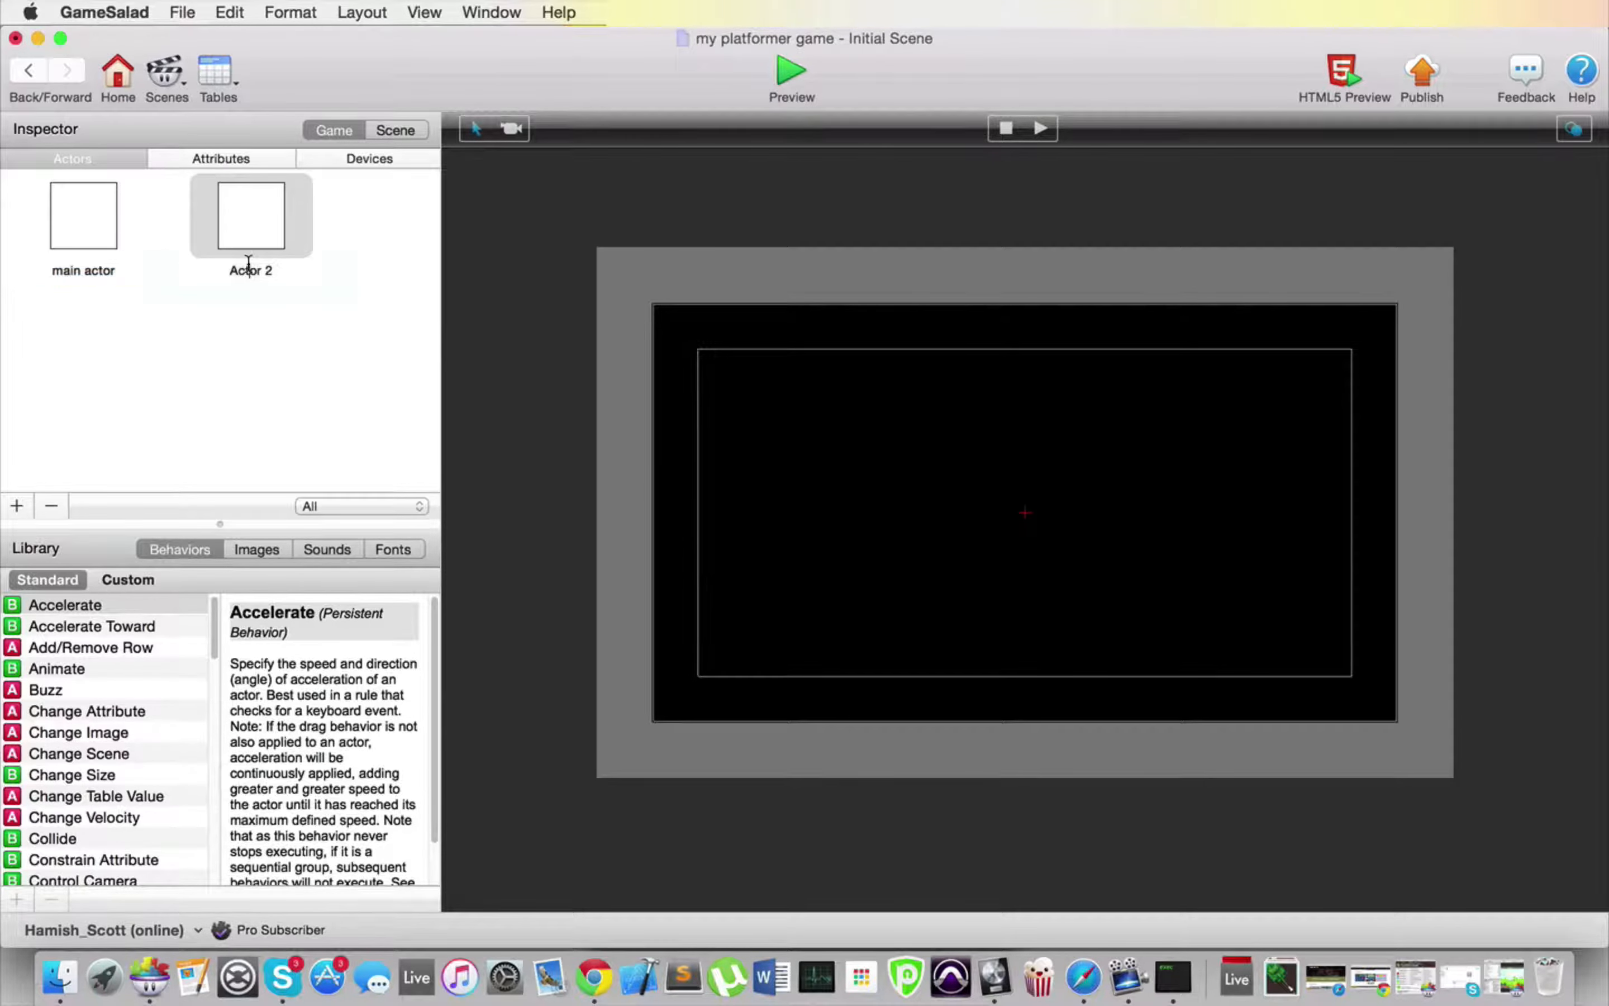
pyautogui.doubleClick(251, 270)
pyautogui.write('ground')
pyautogui.press('Return')
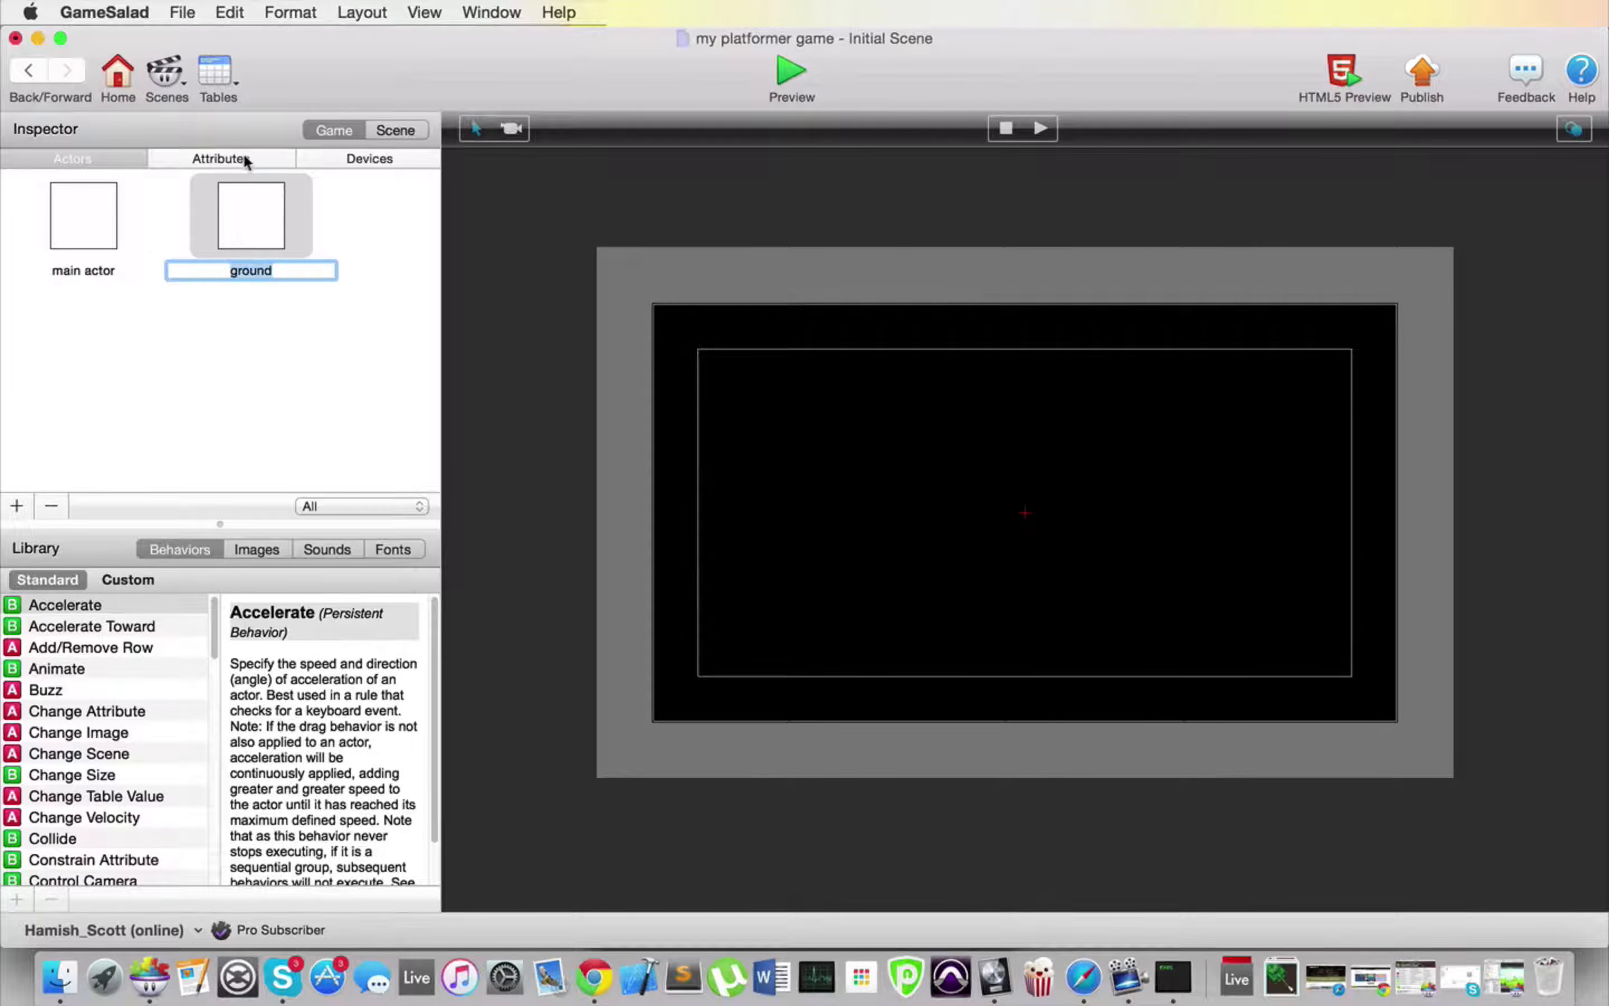
# Step: Create an actor tag named "platforms" and assign the ground actor to it
pyautogui.click(118, 72)
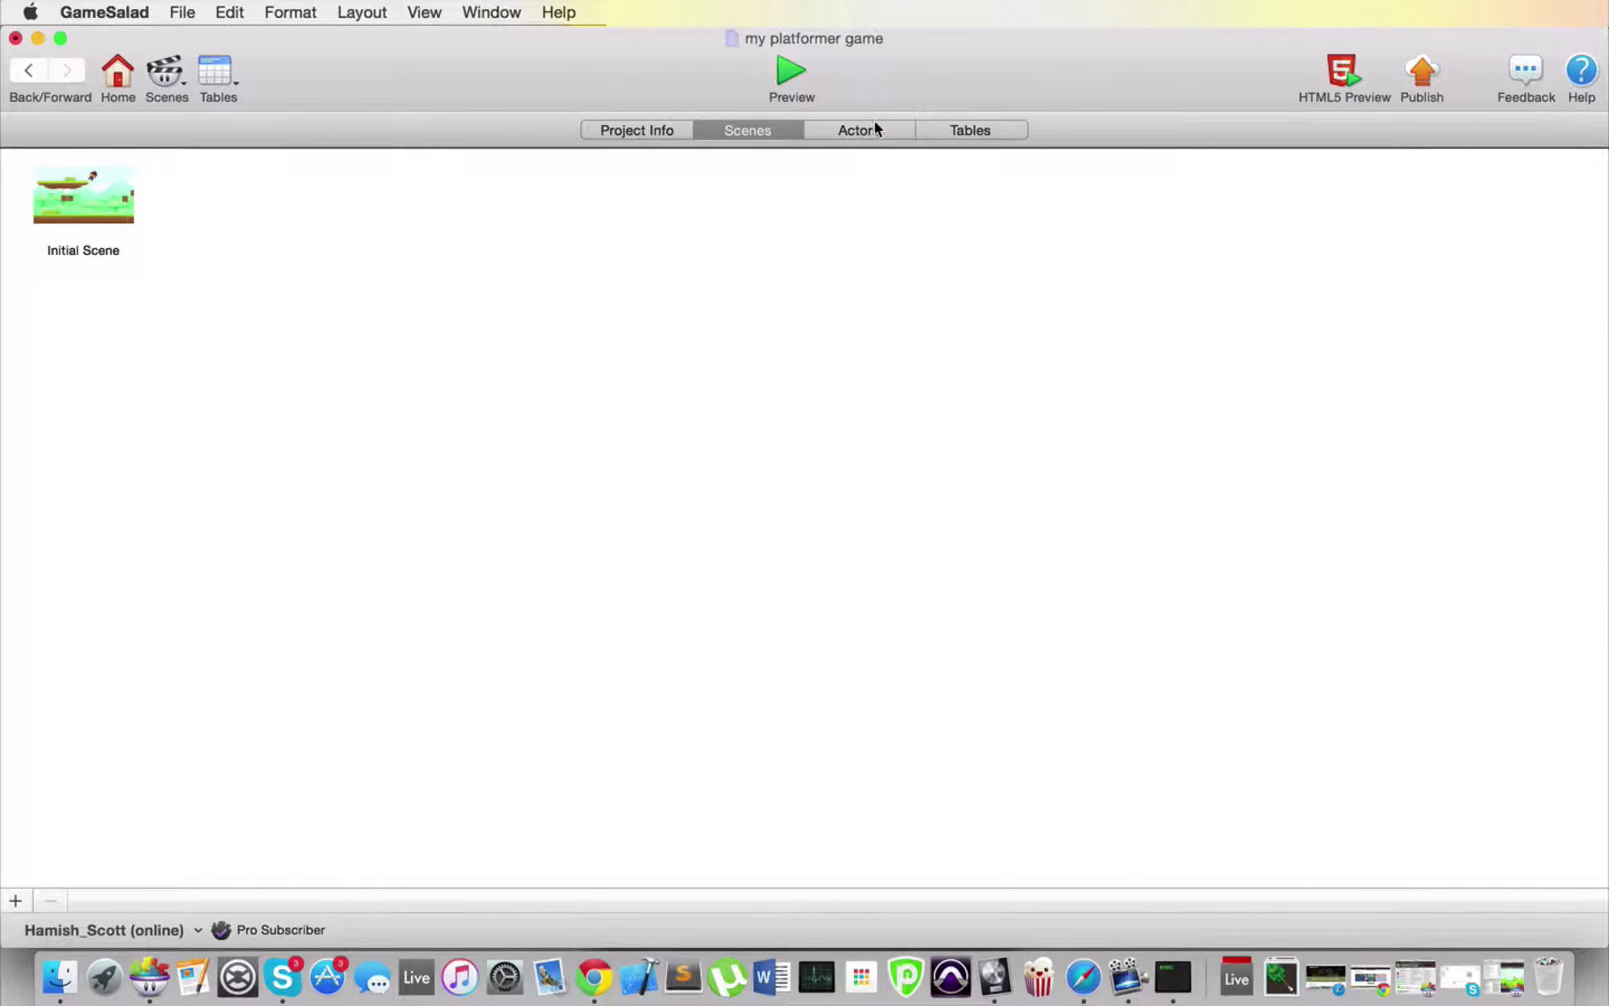
pyautogui.click(874, 131)
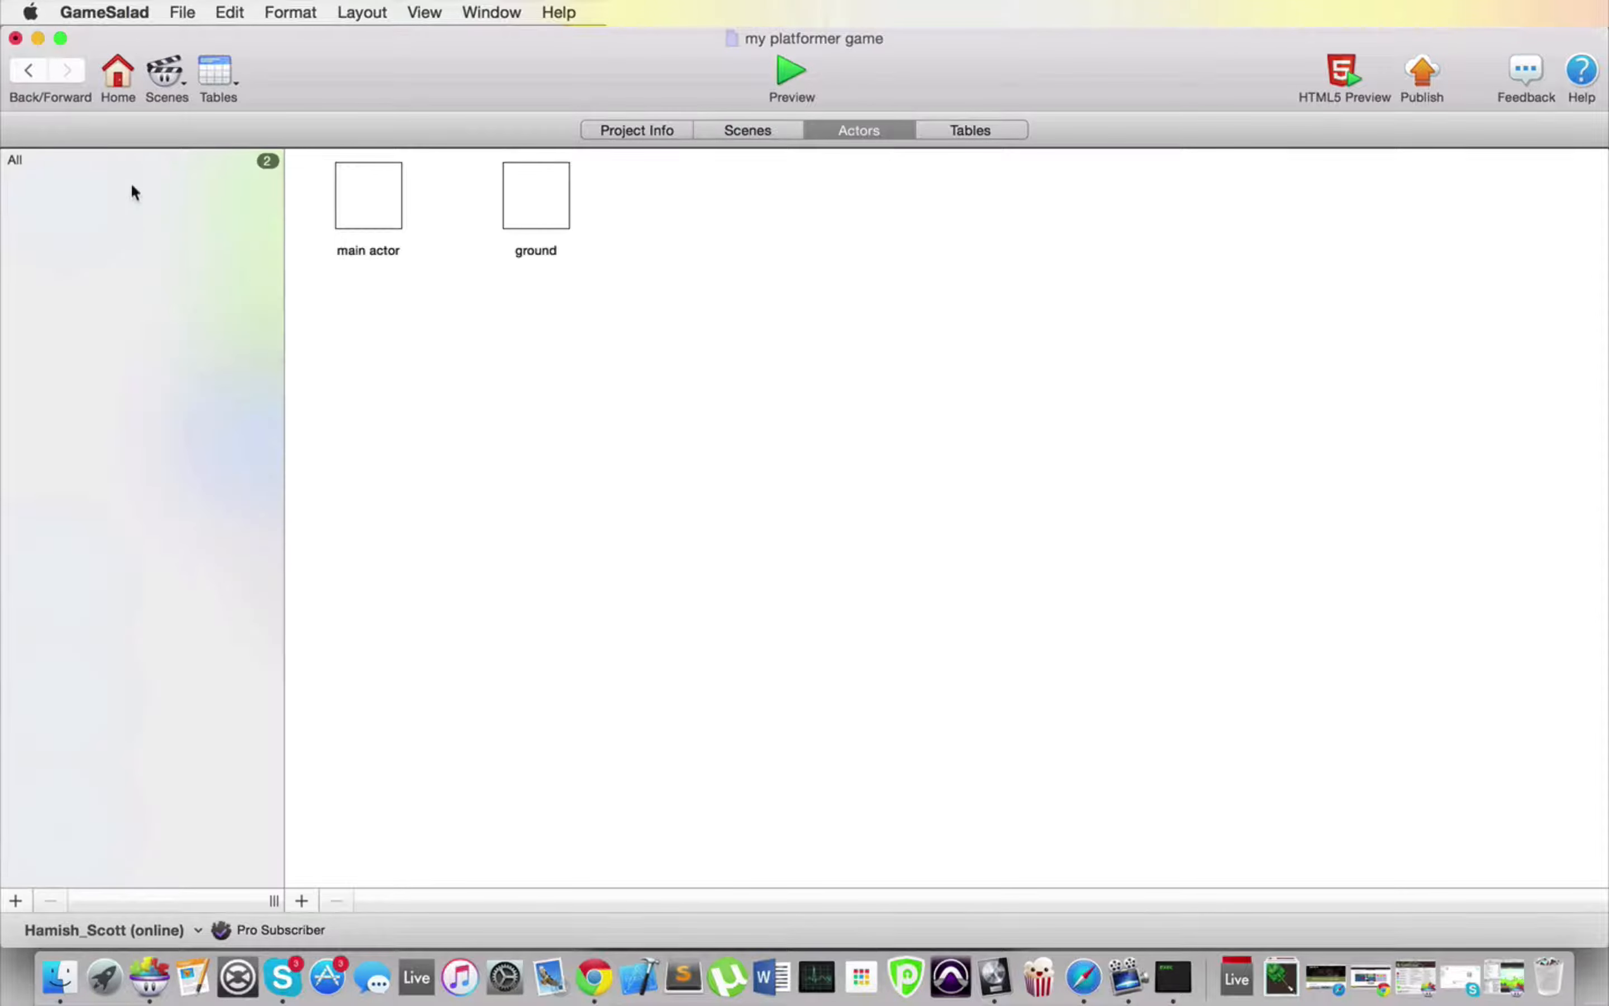
pyautogui.click(15, 900)
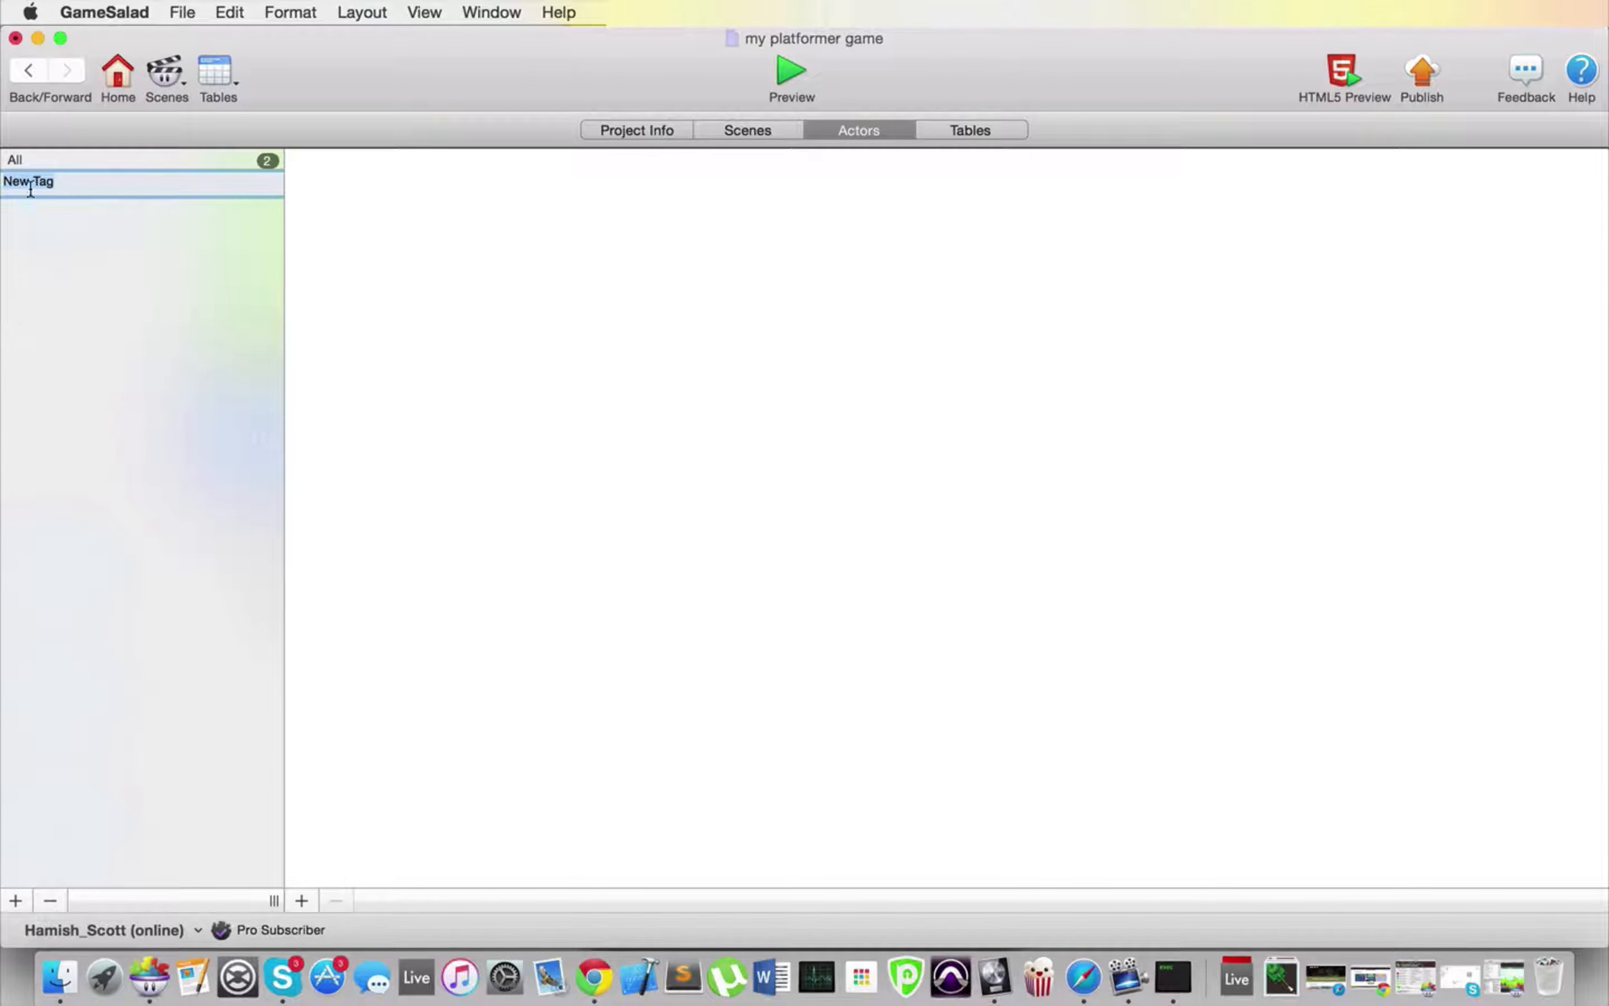
pyautogui.write('ground')
pyautogui.press('BackSpace')
pyautogui.press('BackSpace')
pyautogui.press('BackSpace')
pyautogui.press('BackSpace')
pyautogui.press('BackSpace')
pyautogui.write('platforms')
pyautogui.press('Return')
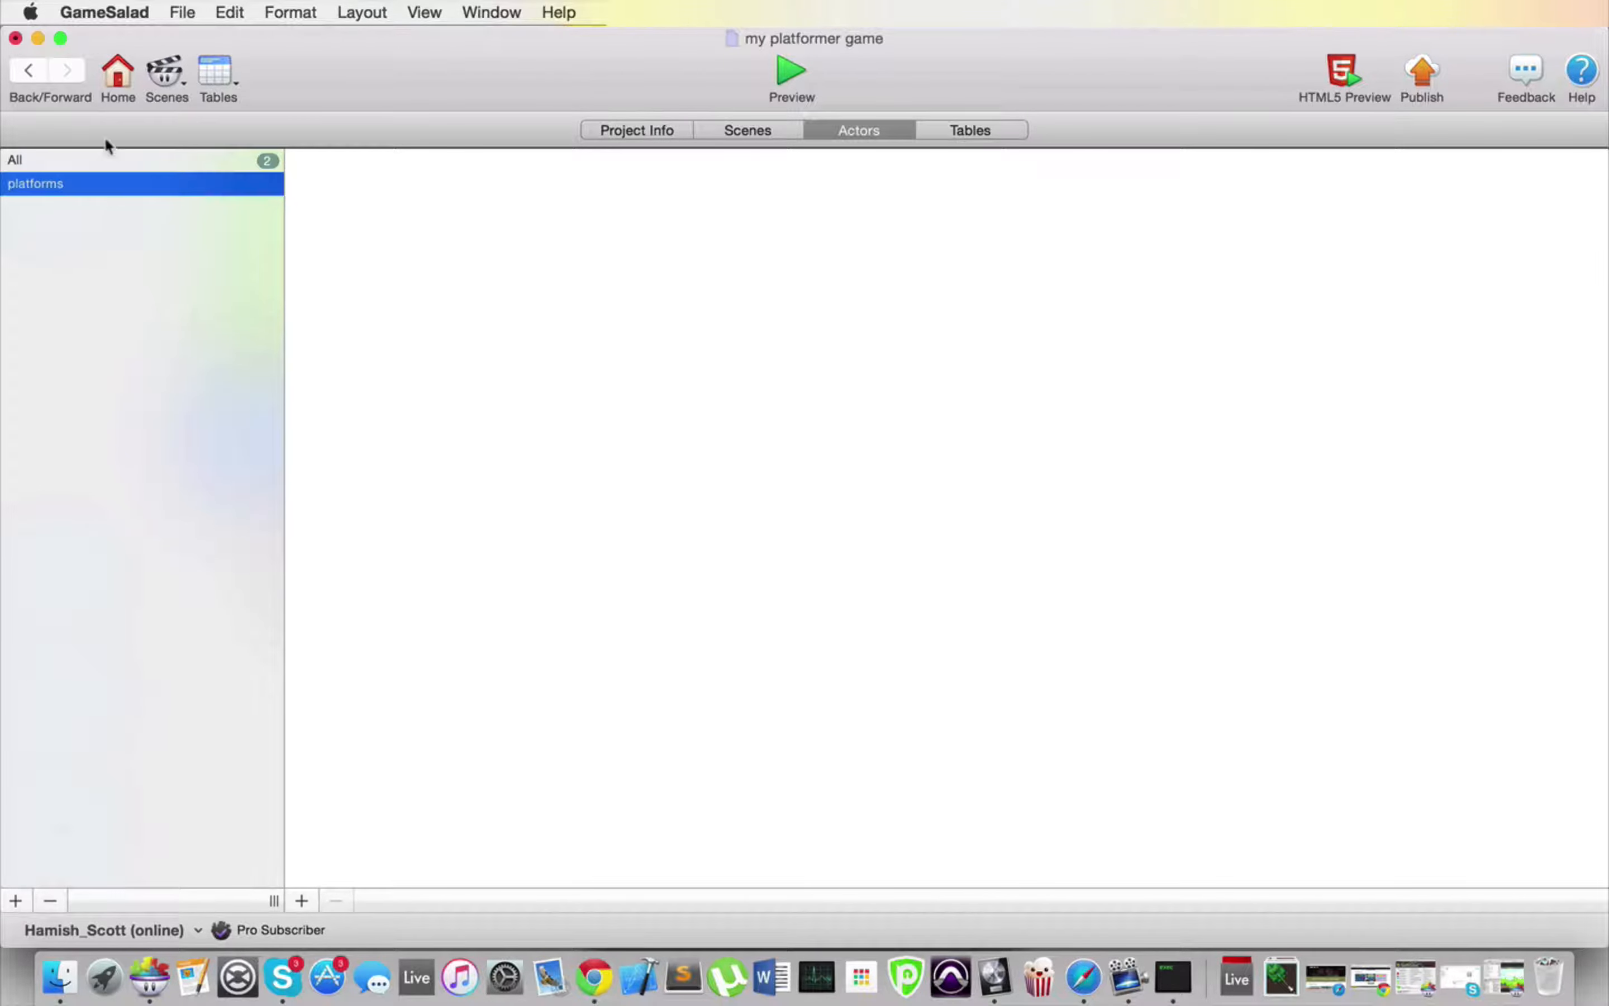
pyautogui.click(63, 165)
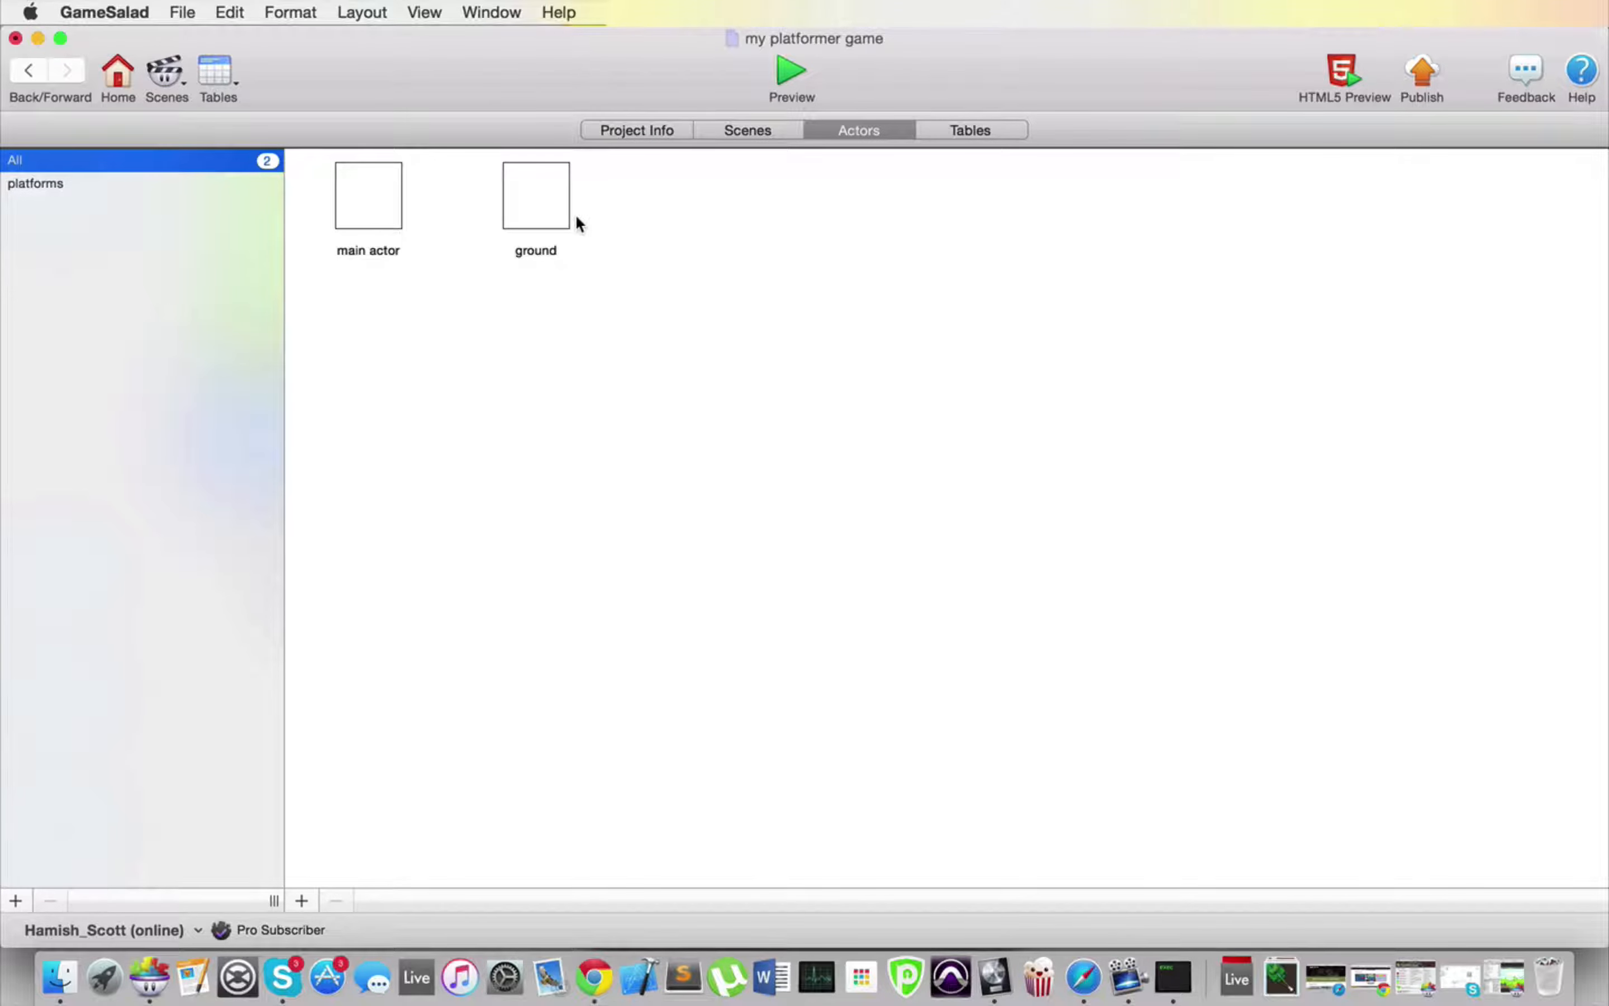
pyautogui.moveTo(531, 214); pyautogui.dragTo(97, 185)
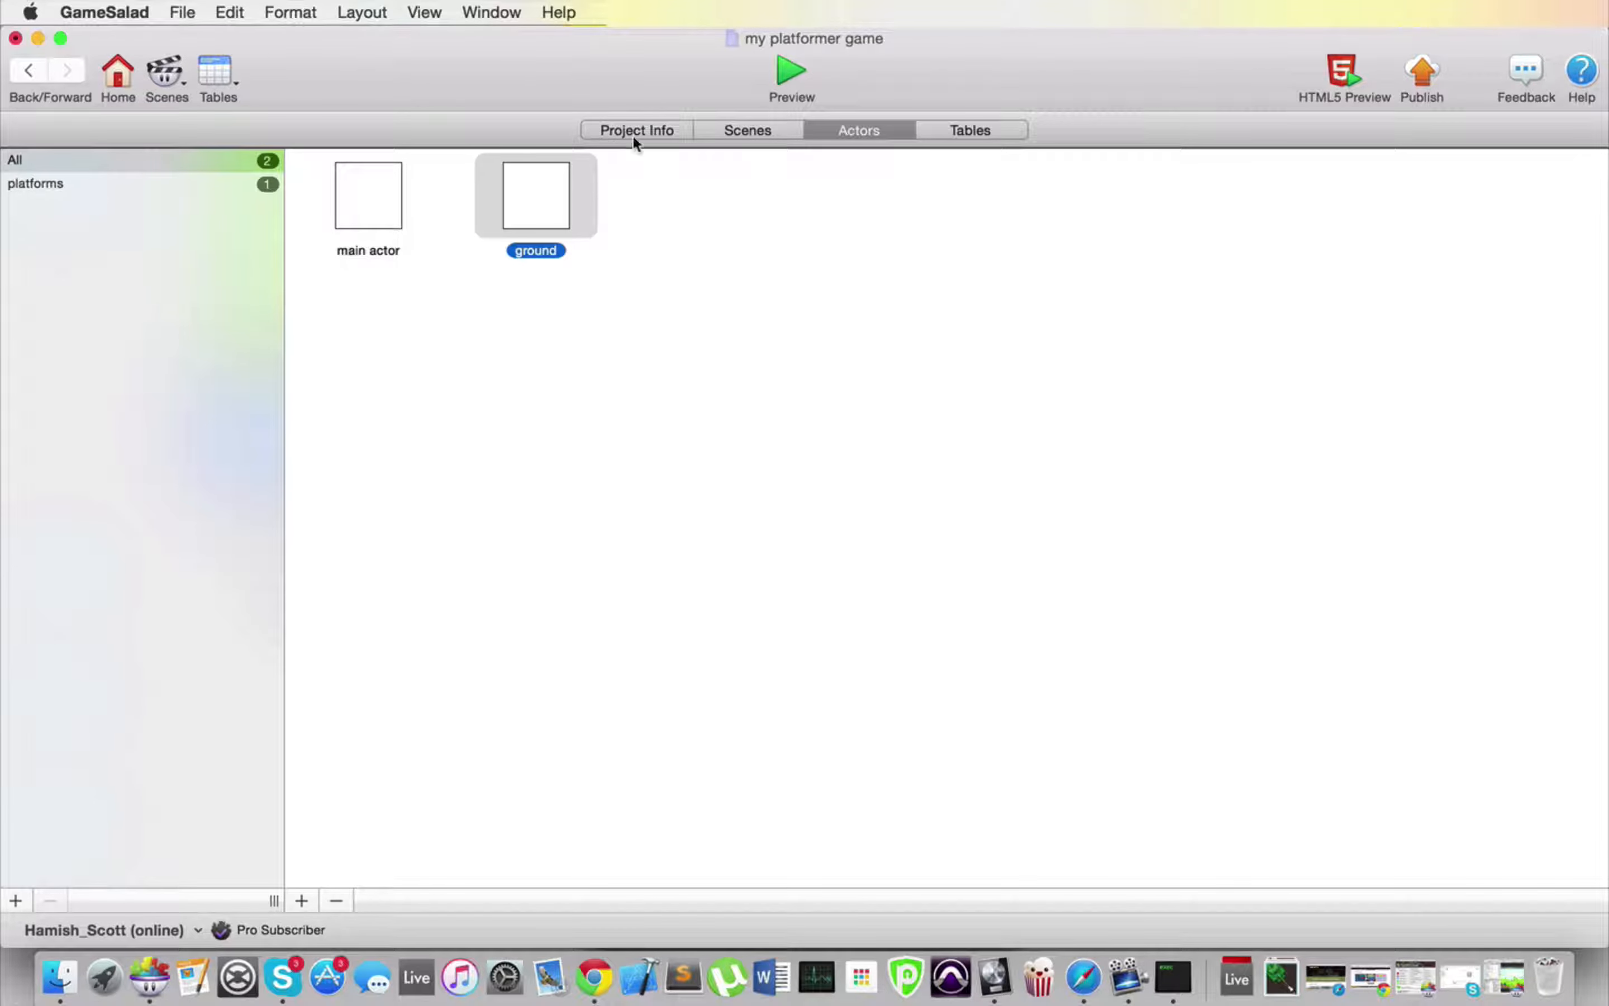
# Step: Open the ground actor from the Initial Scene and set its size to width 80 and height 40
pyautogui.click(748, 135)
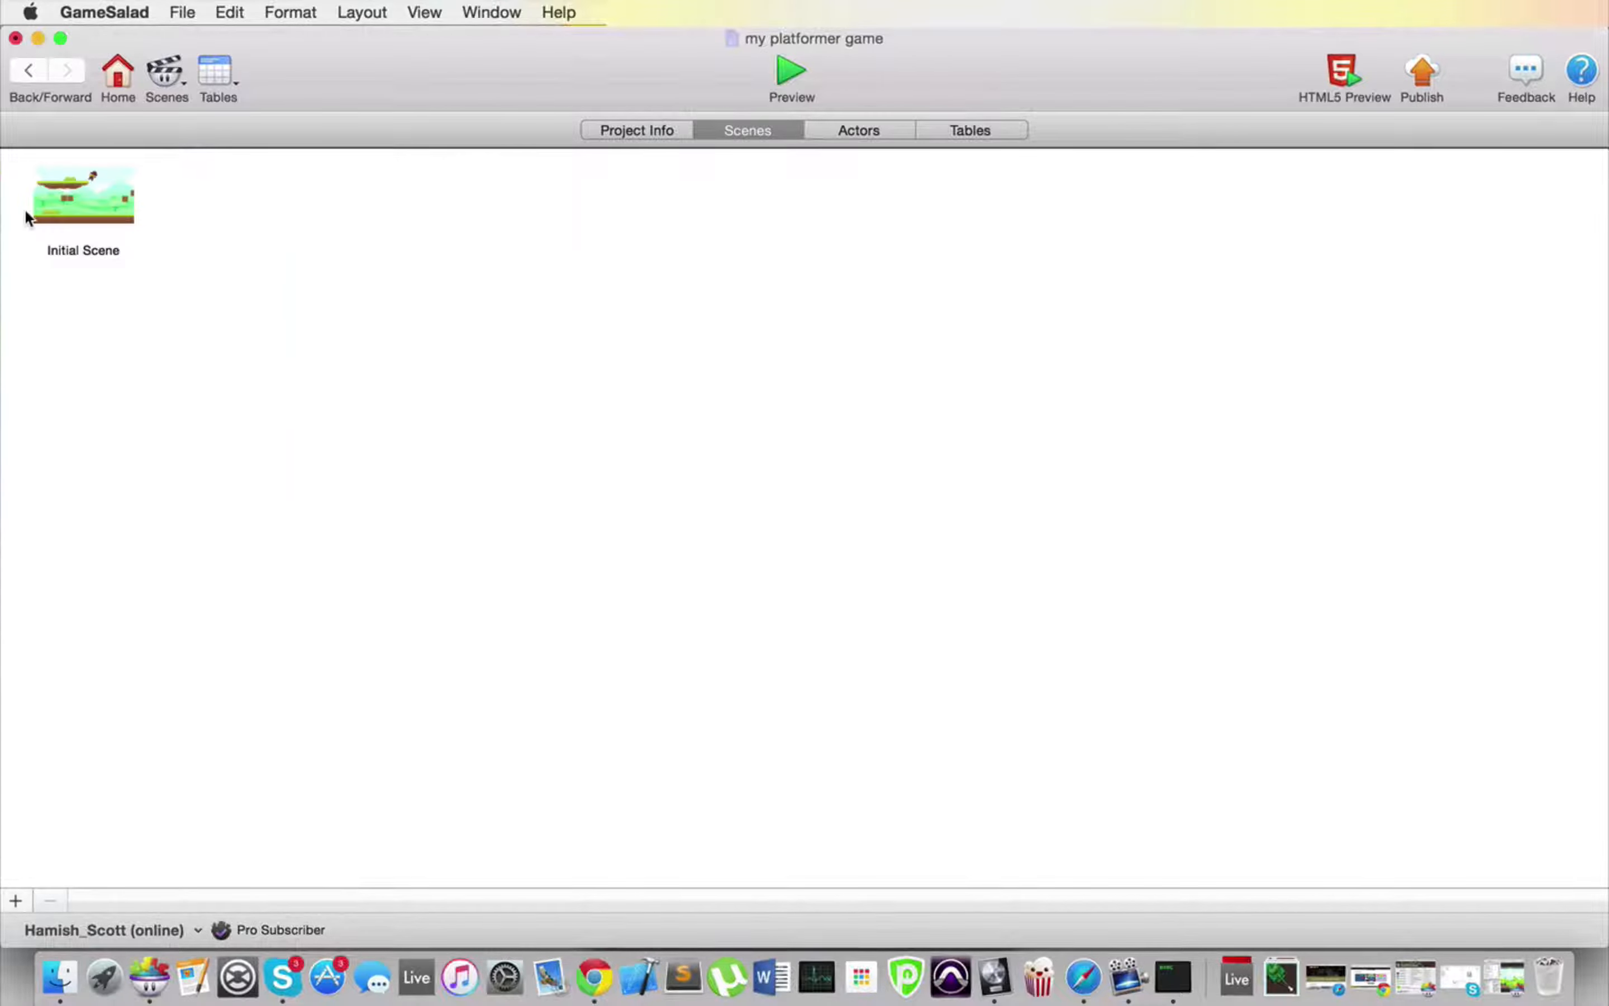
pyautogui.doubleClick(63, 212)
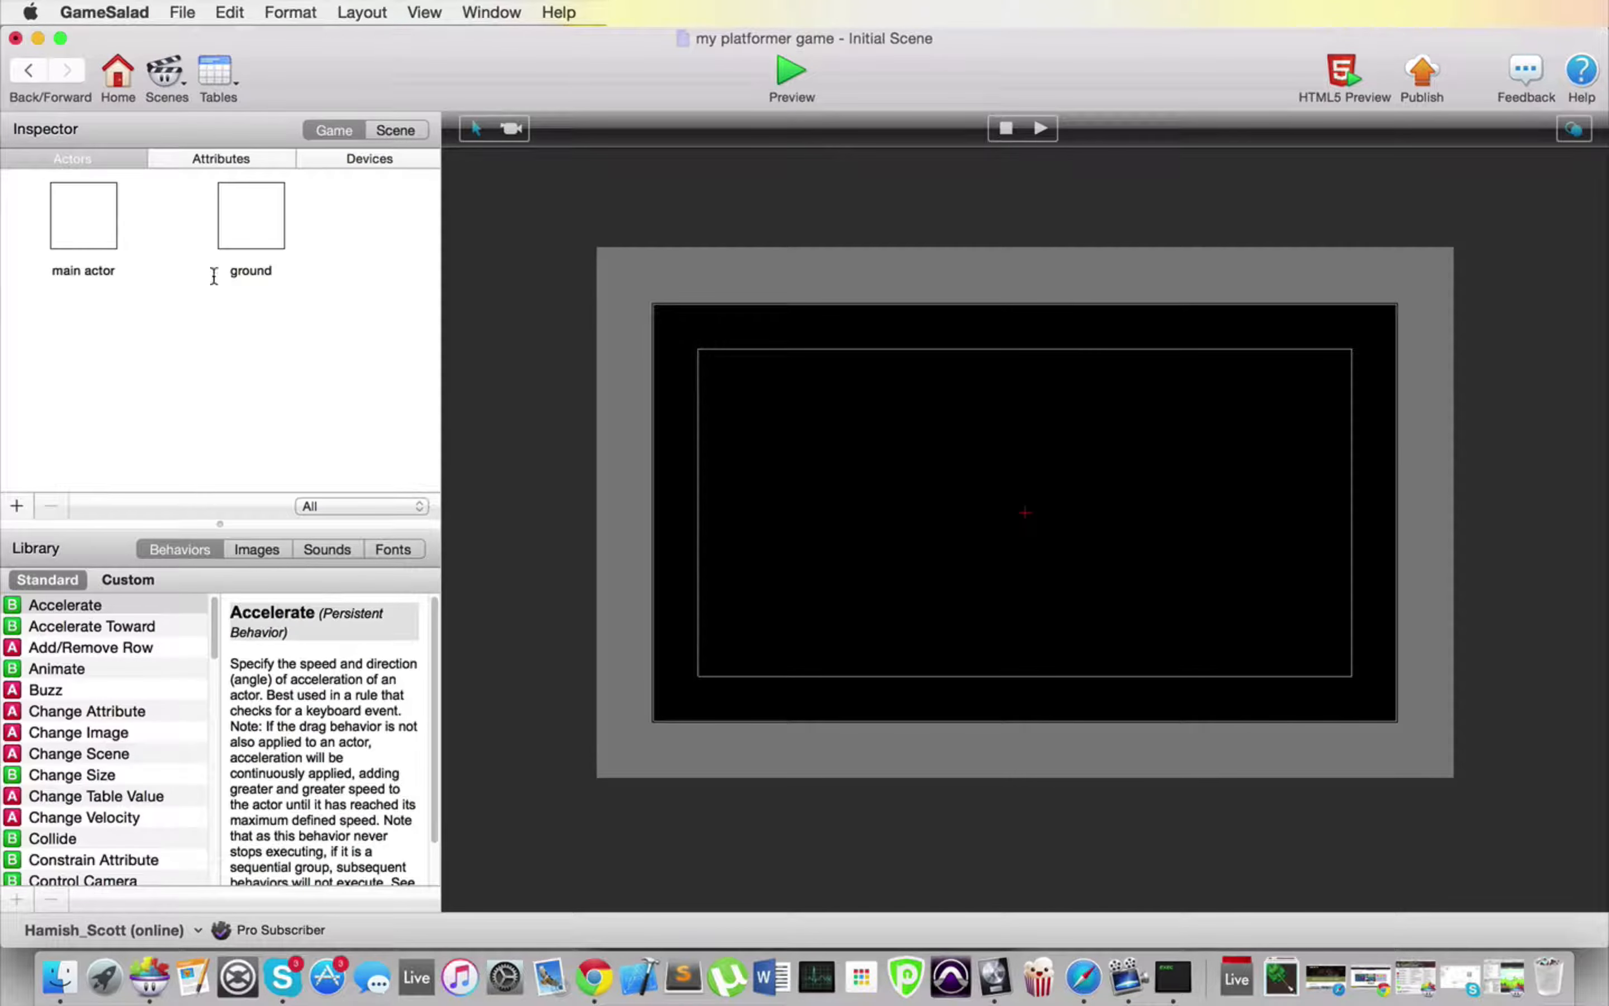
pyautogui.doubleClick(239, 205)
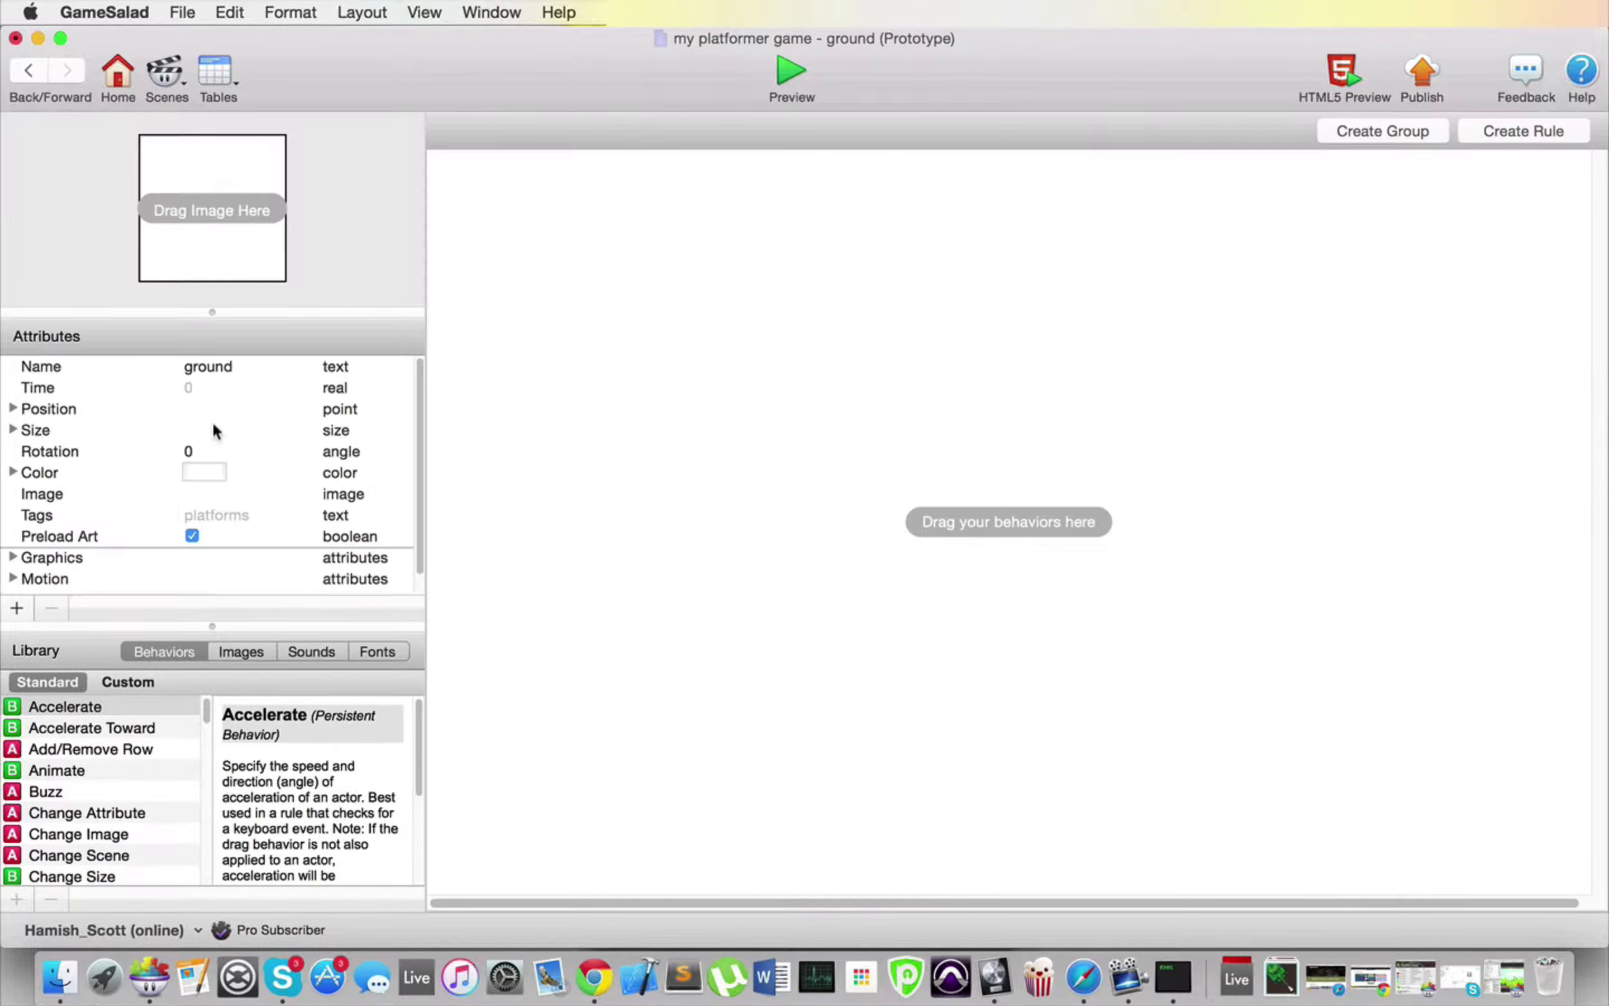
pyautogui.click(14, 430)
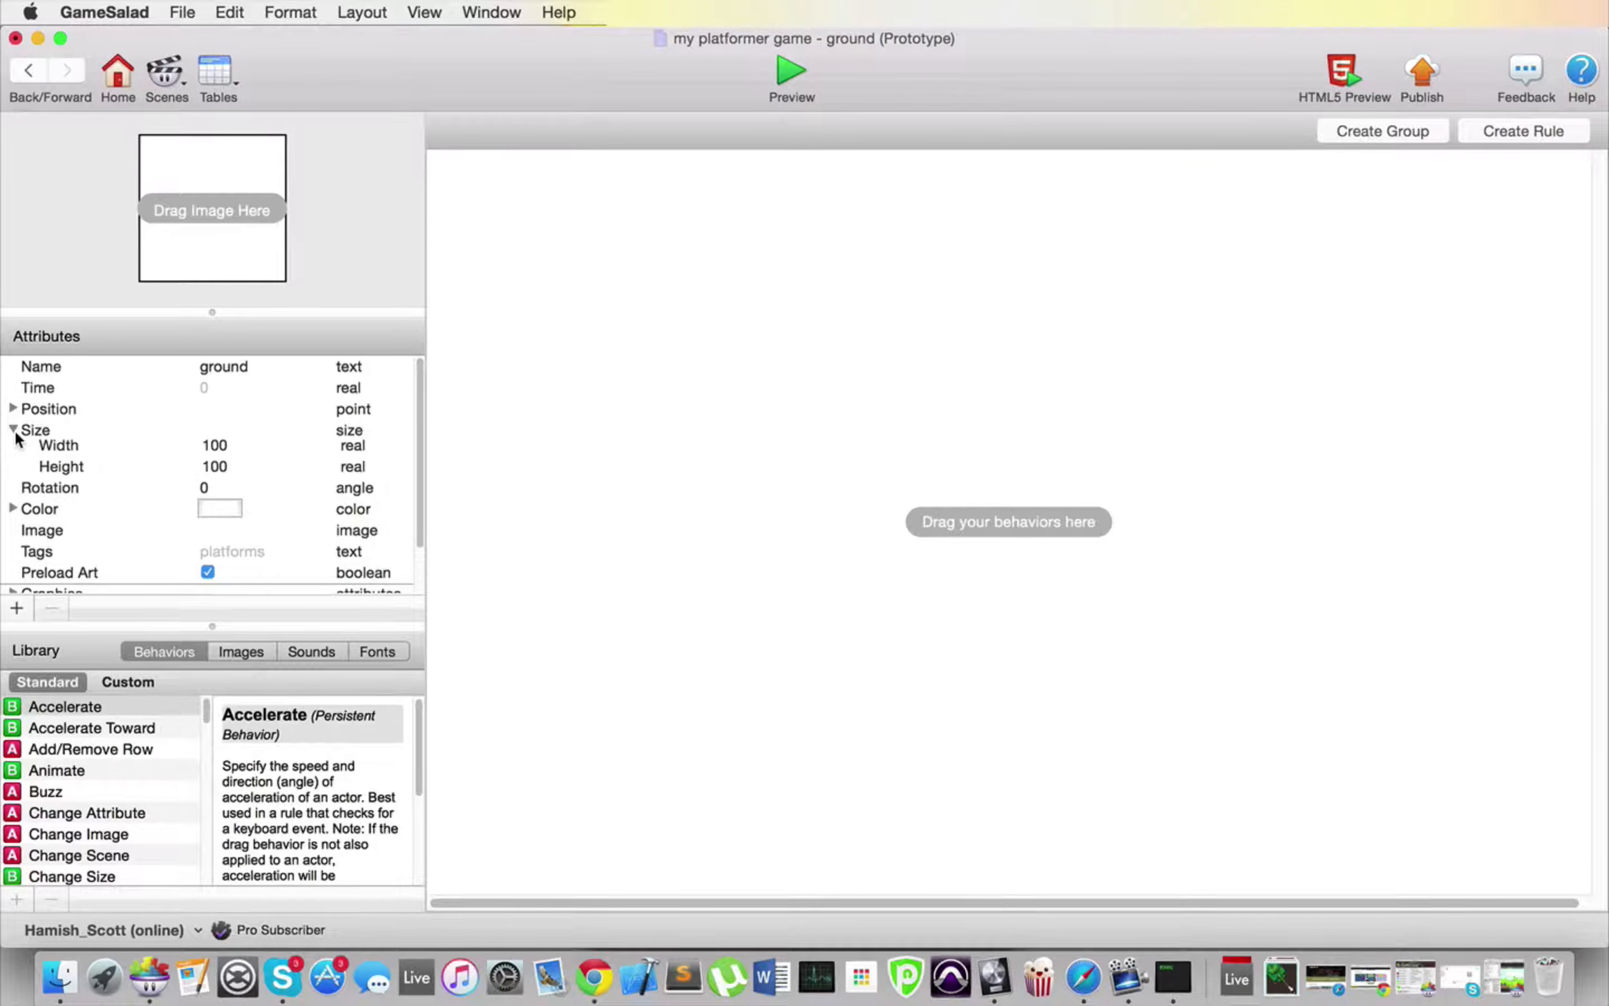
pyautogui.doubleClick(220, 454)
pyautogui.write('80')
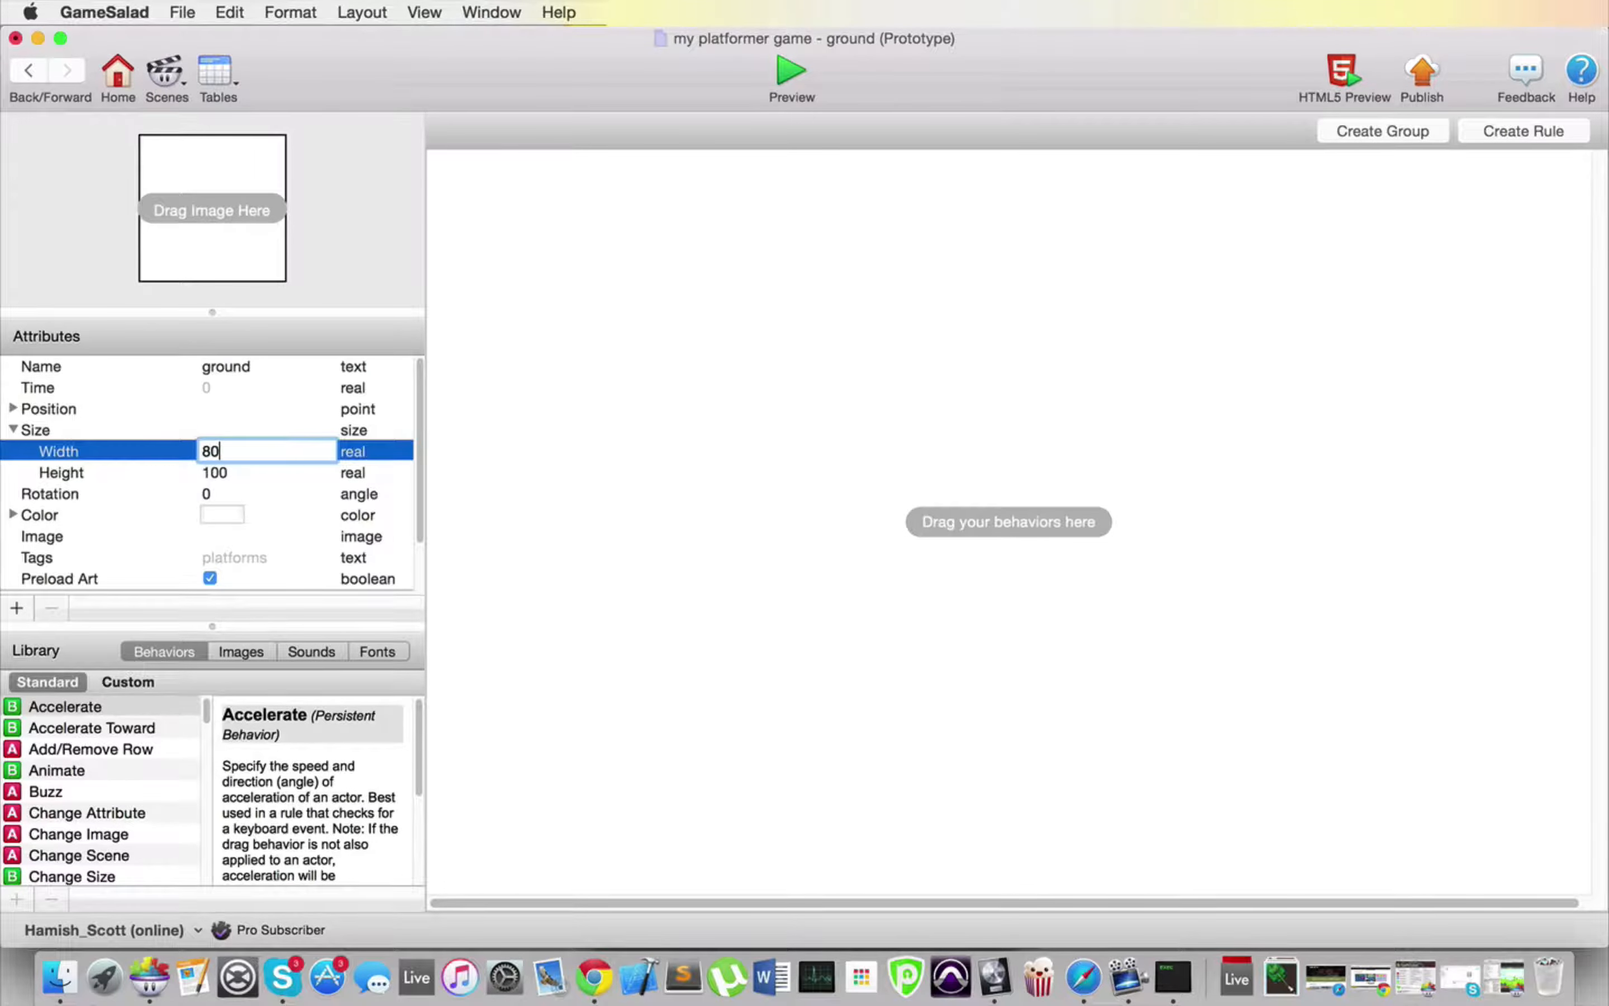
pyautogui.doubleClick(220, 474)
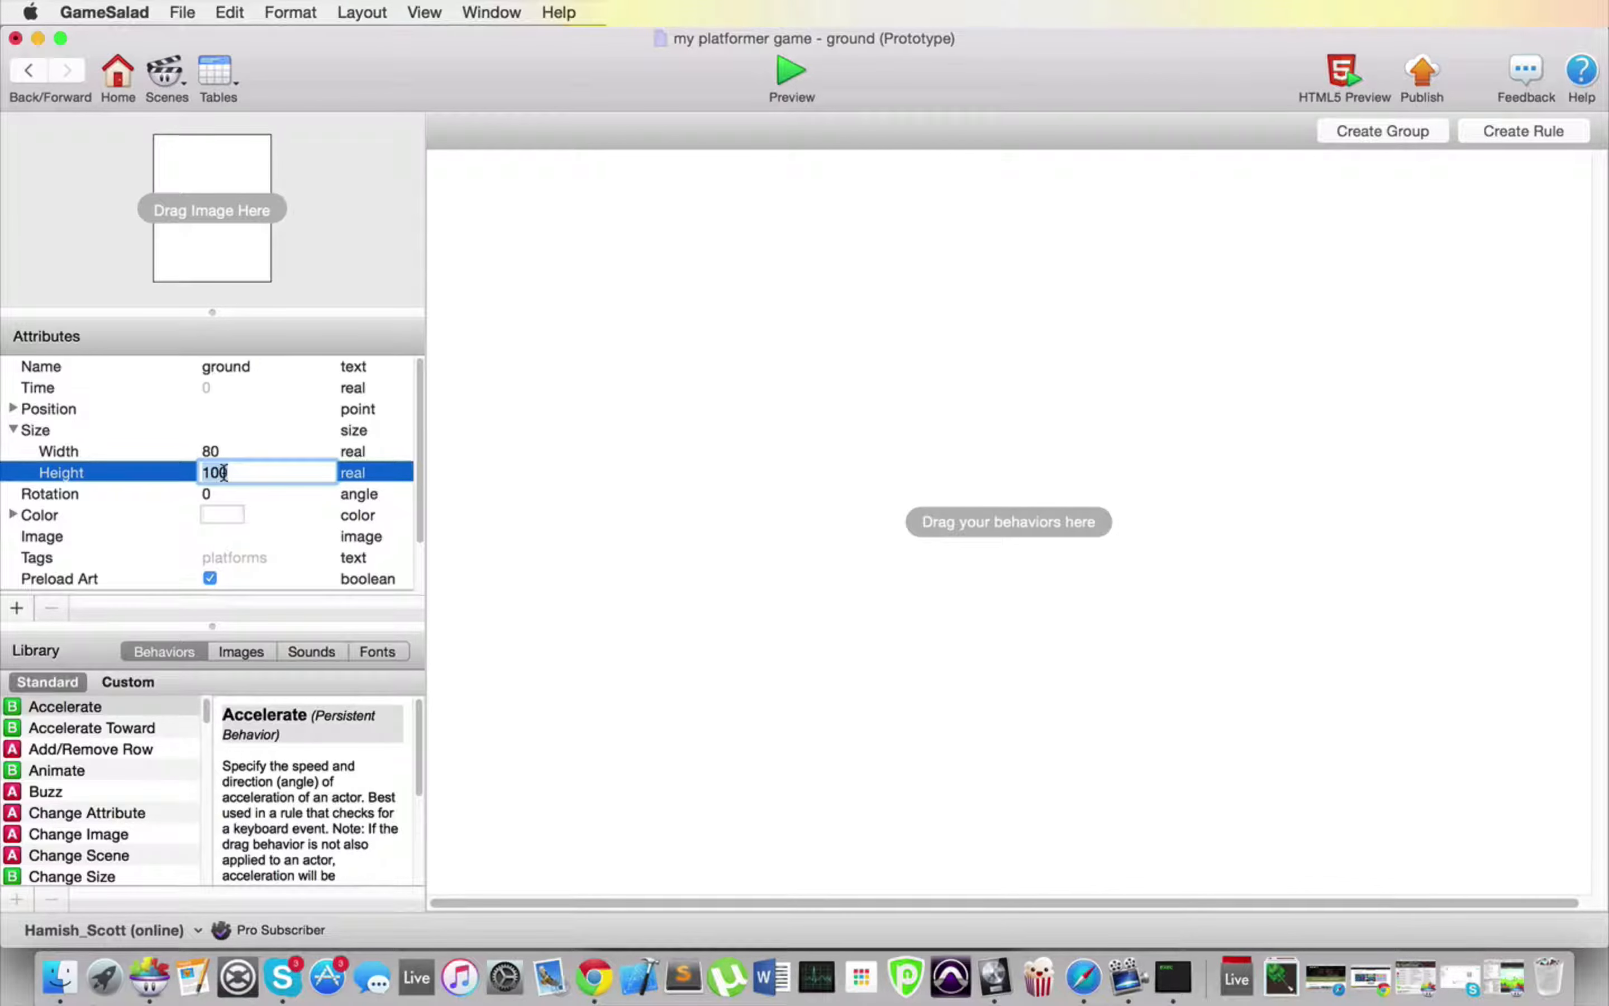
pyautogui.write('40')
pyautogui.press('Tab')
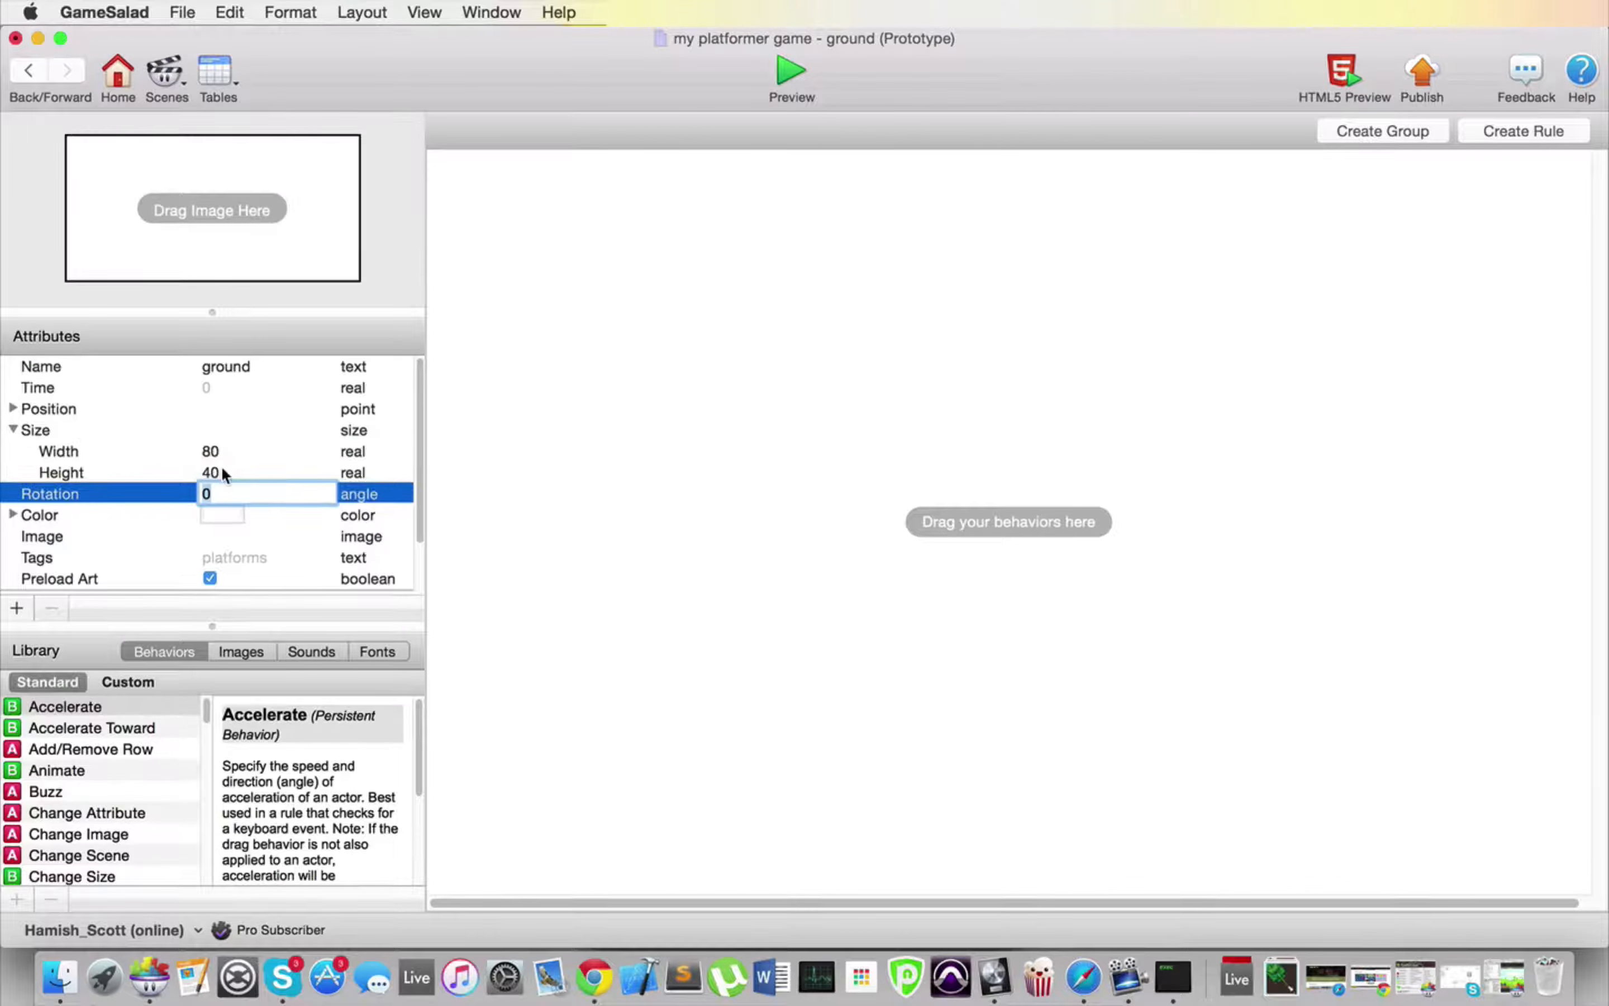
# Step: Set the ground actor's density, friction and bounciness to 0 and make it non-movable in its physics attributes
pyautogui.scroll(-3, 302, 478)
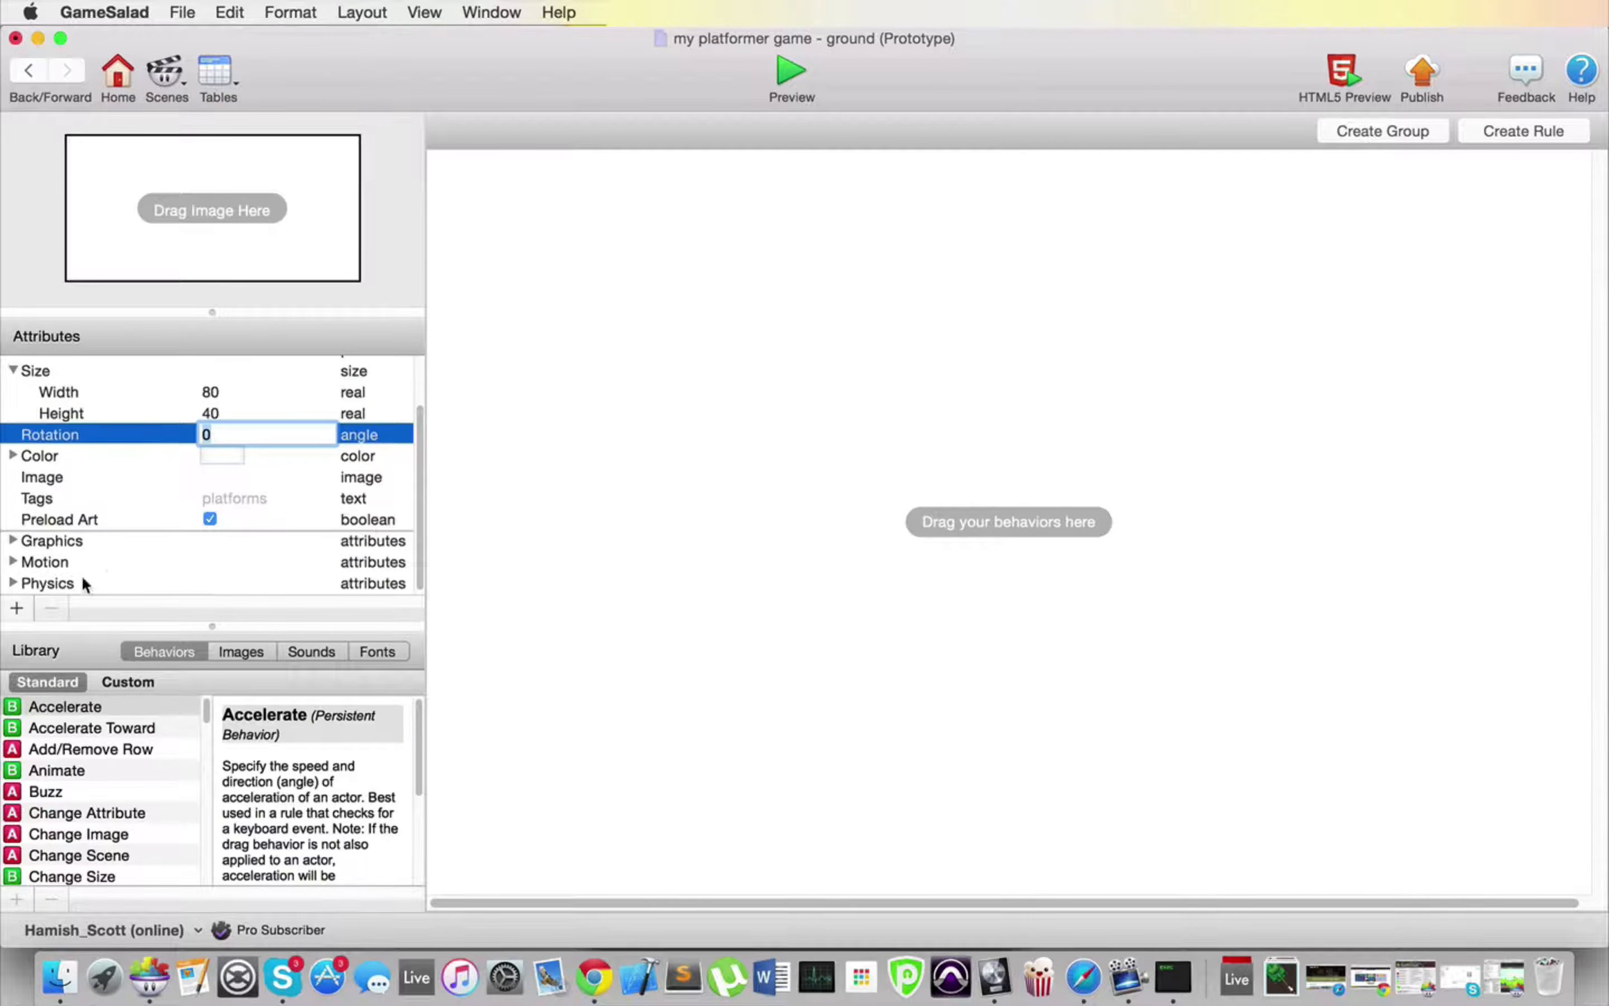
pyautogui.click(13, 583)
pyautogui.scroll(-5, 100, 538)
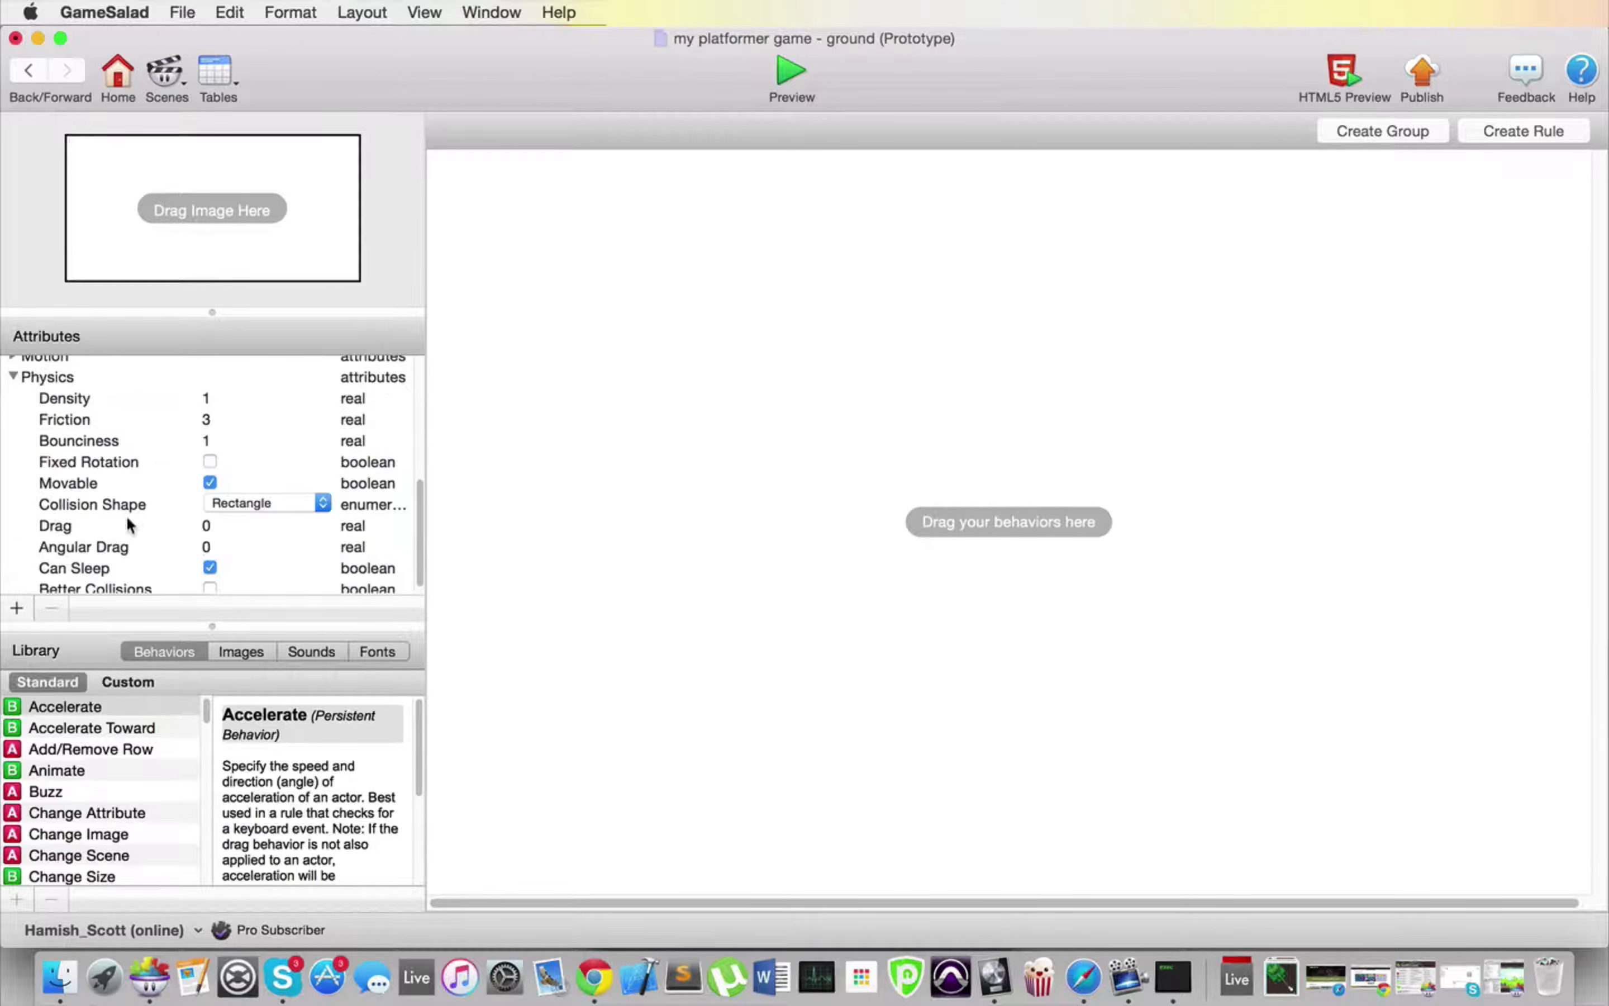
pyautogui.click(207, 398)
pyautogui.click(207, 398)
pyautogui.write('0')
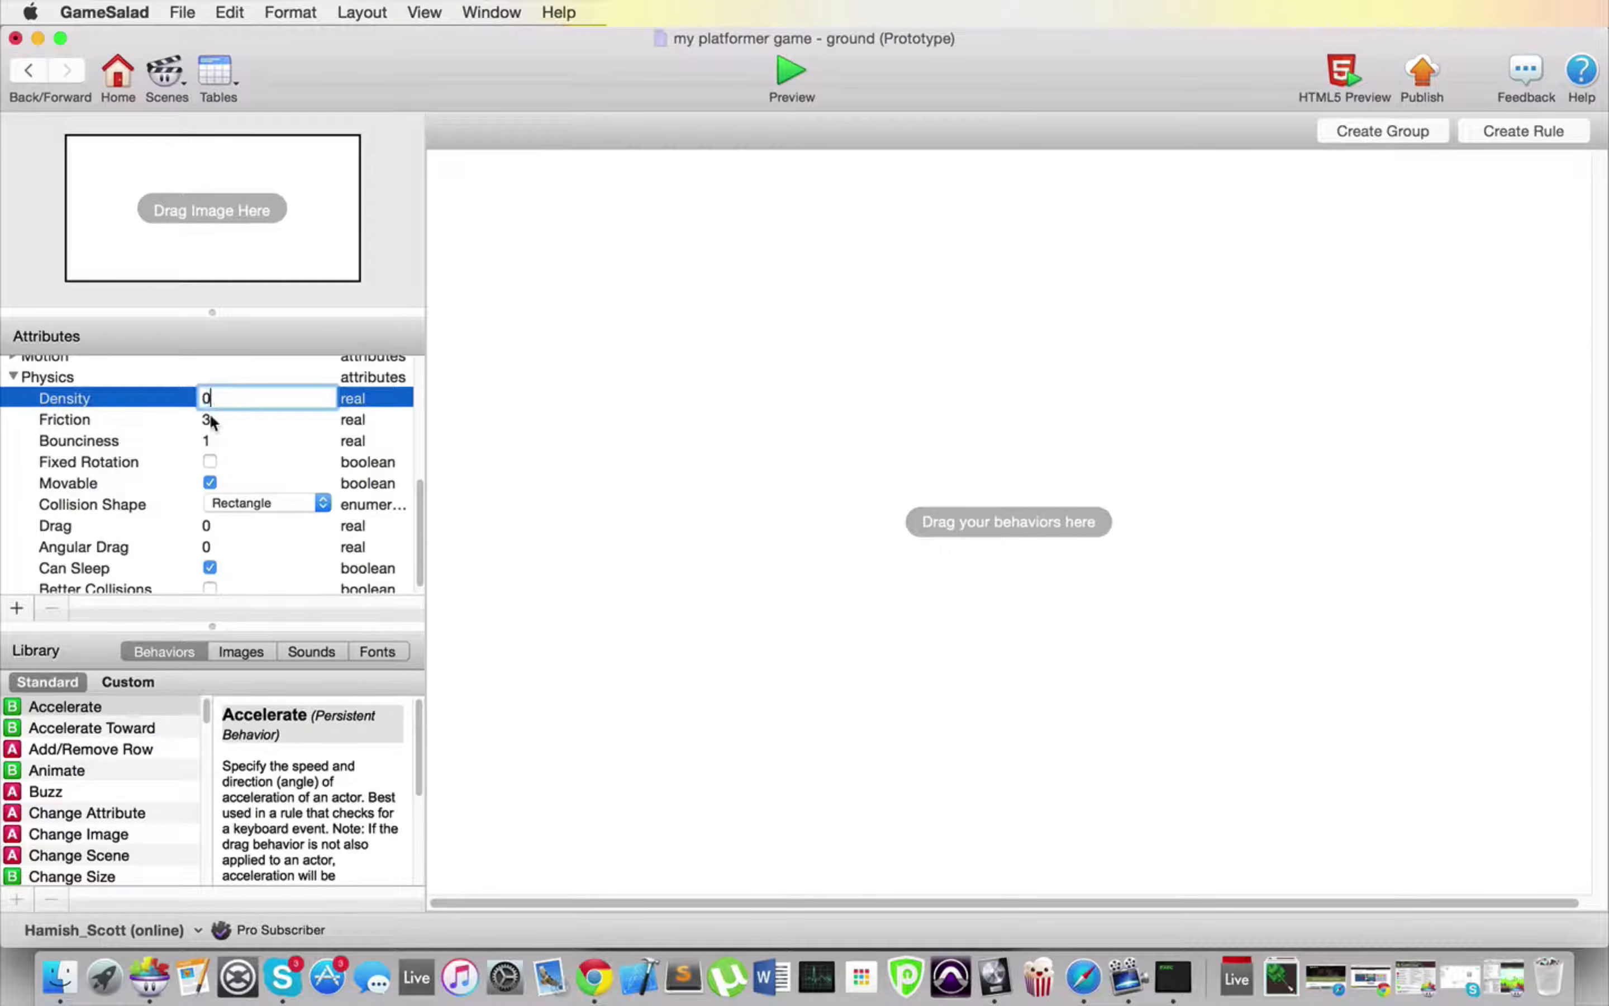
pyautogui.press('Tab')
pyautogui.write('0')
pyautogui.click(209, 439)
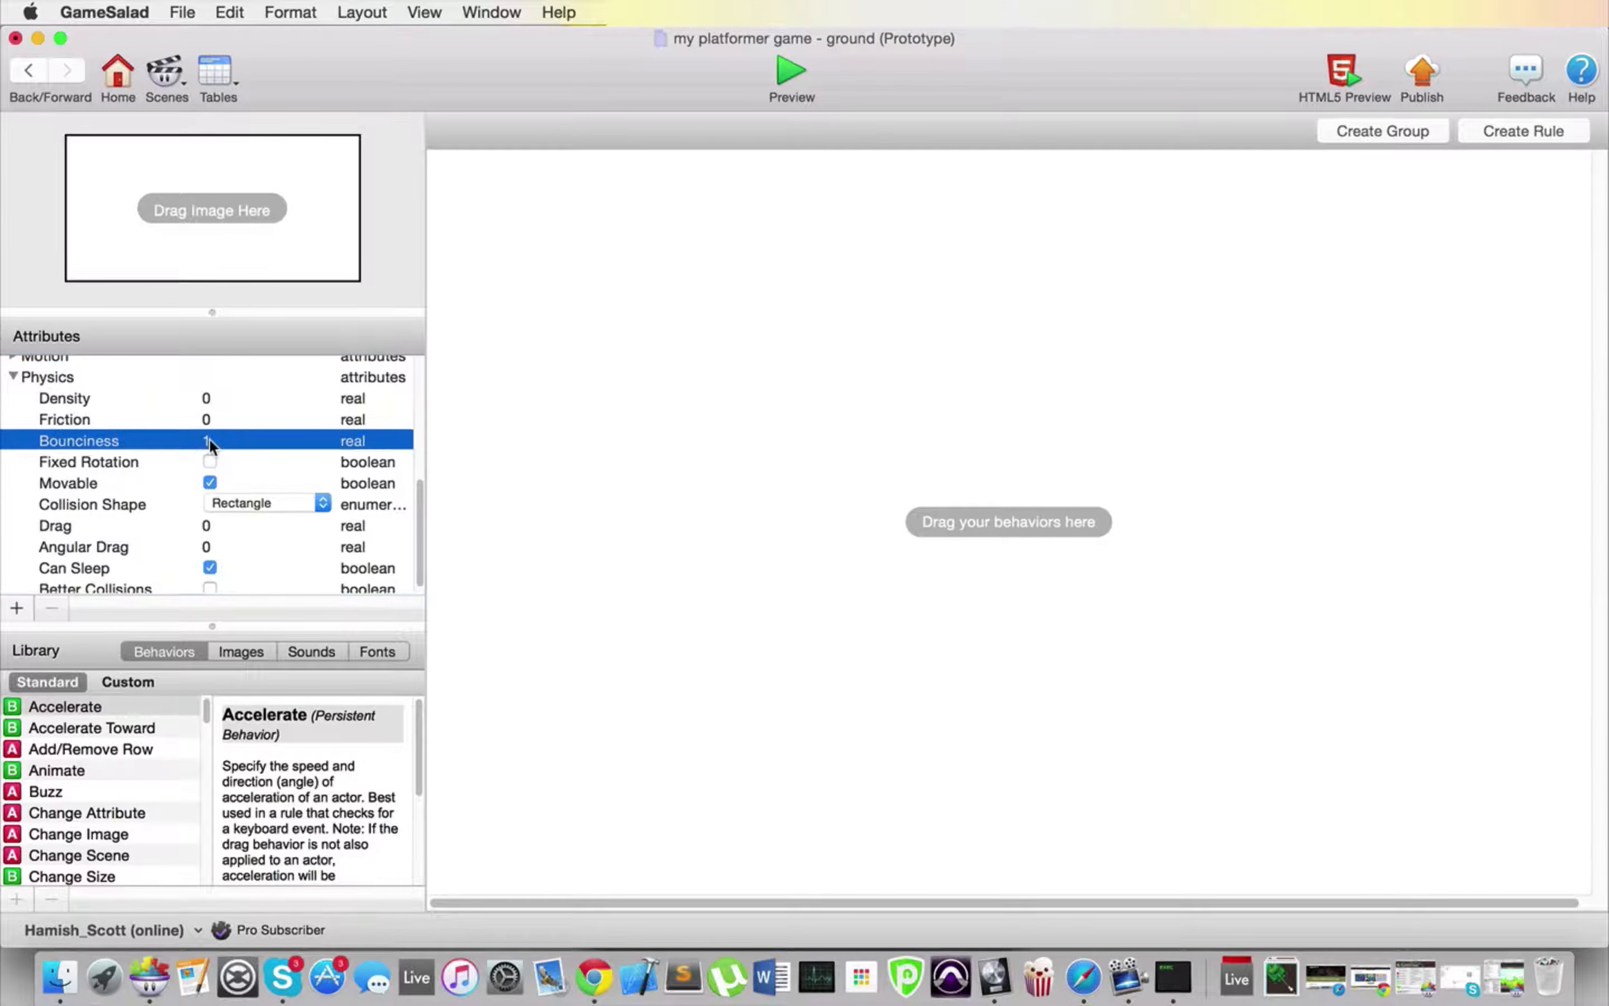
pyautogui.write('0')
pyautogui.press('Return')
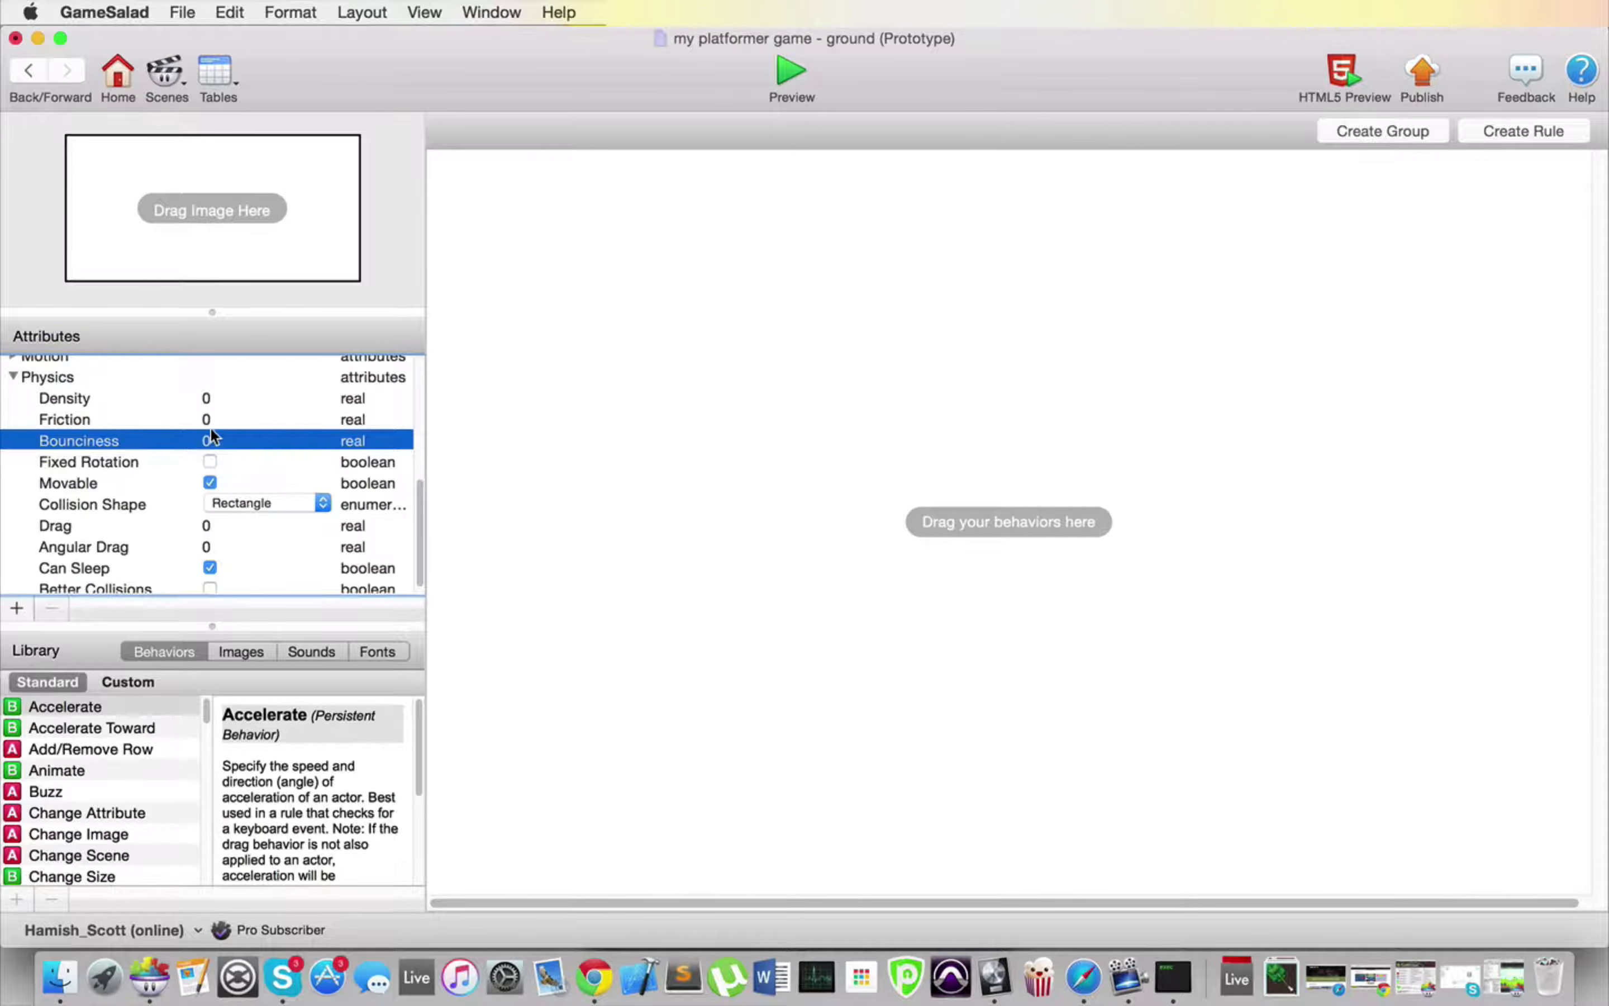
pyautogui.click(212, 486)
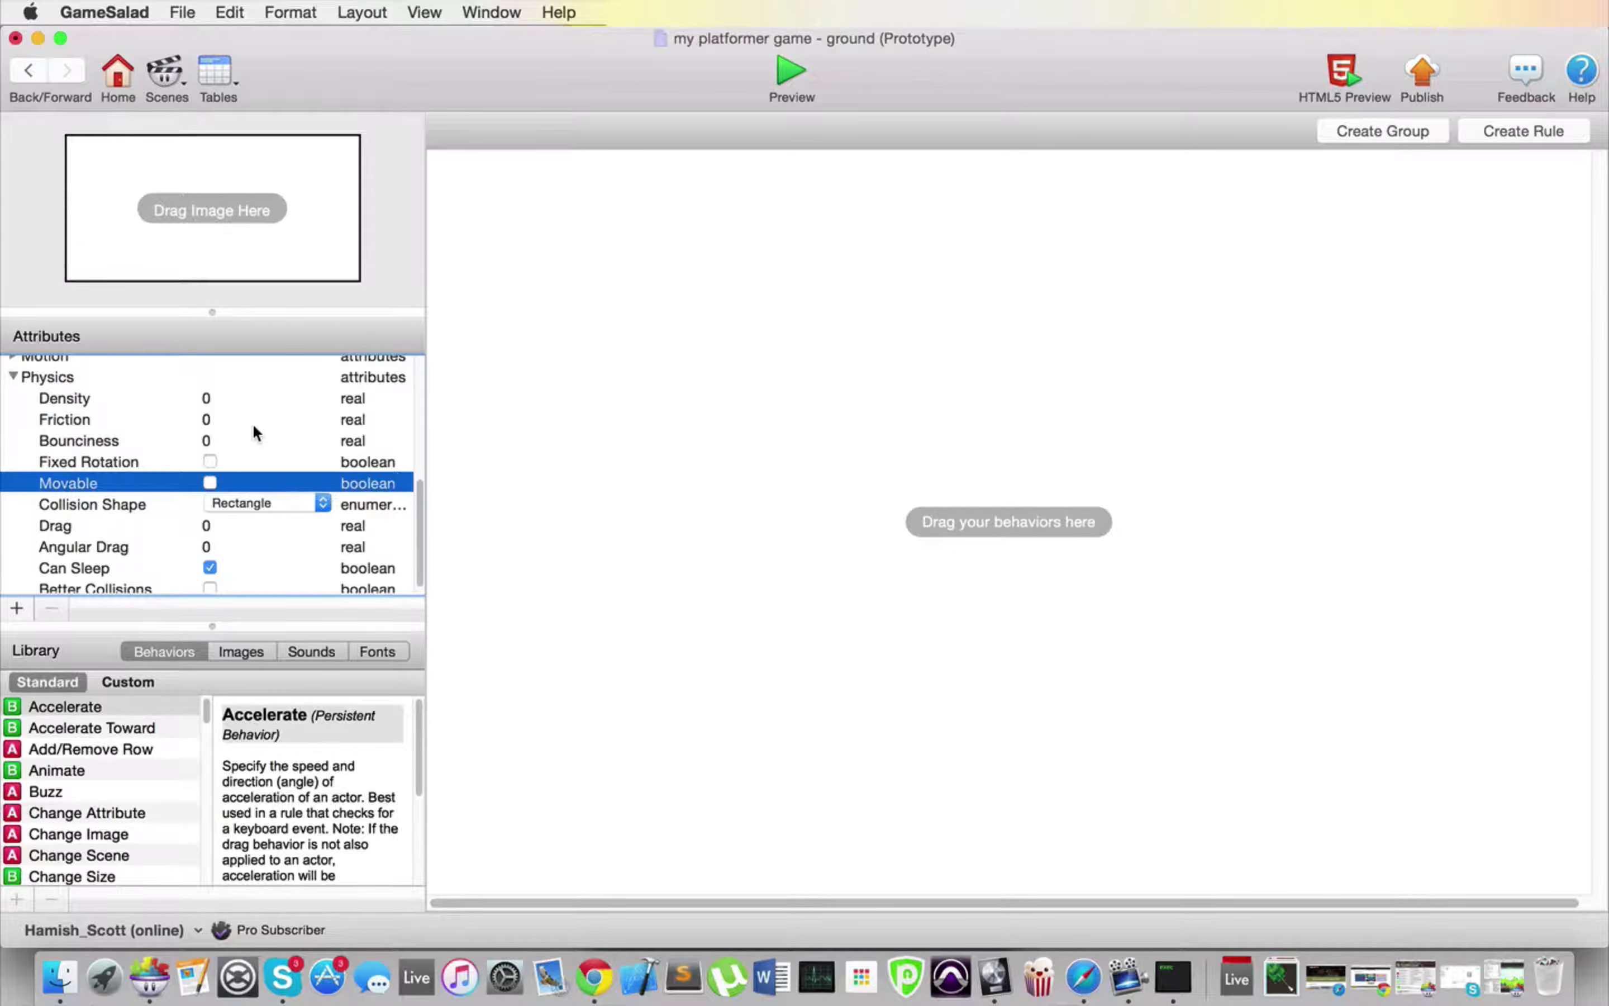
pyautogui.moveTo(189, 399); pyautogui.dragTo(188, 442)
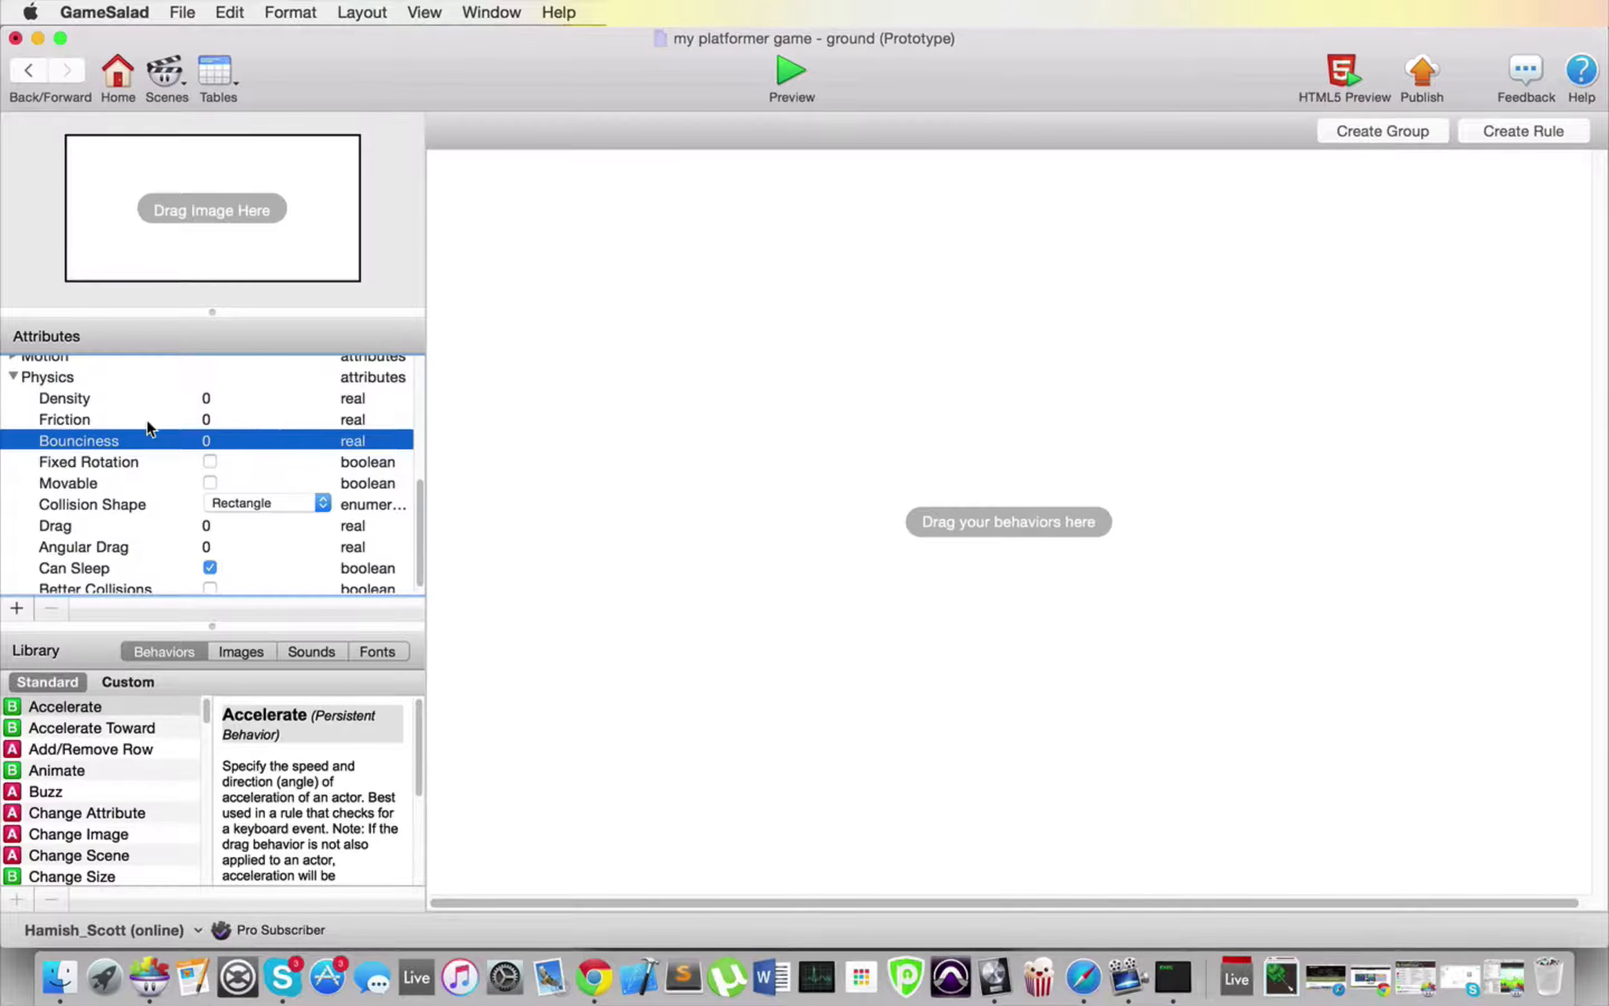
pyautogui.click(100, 424)
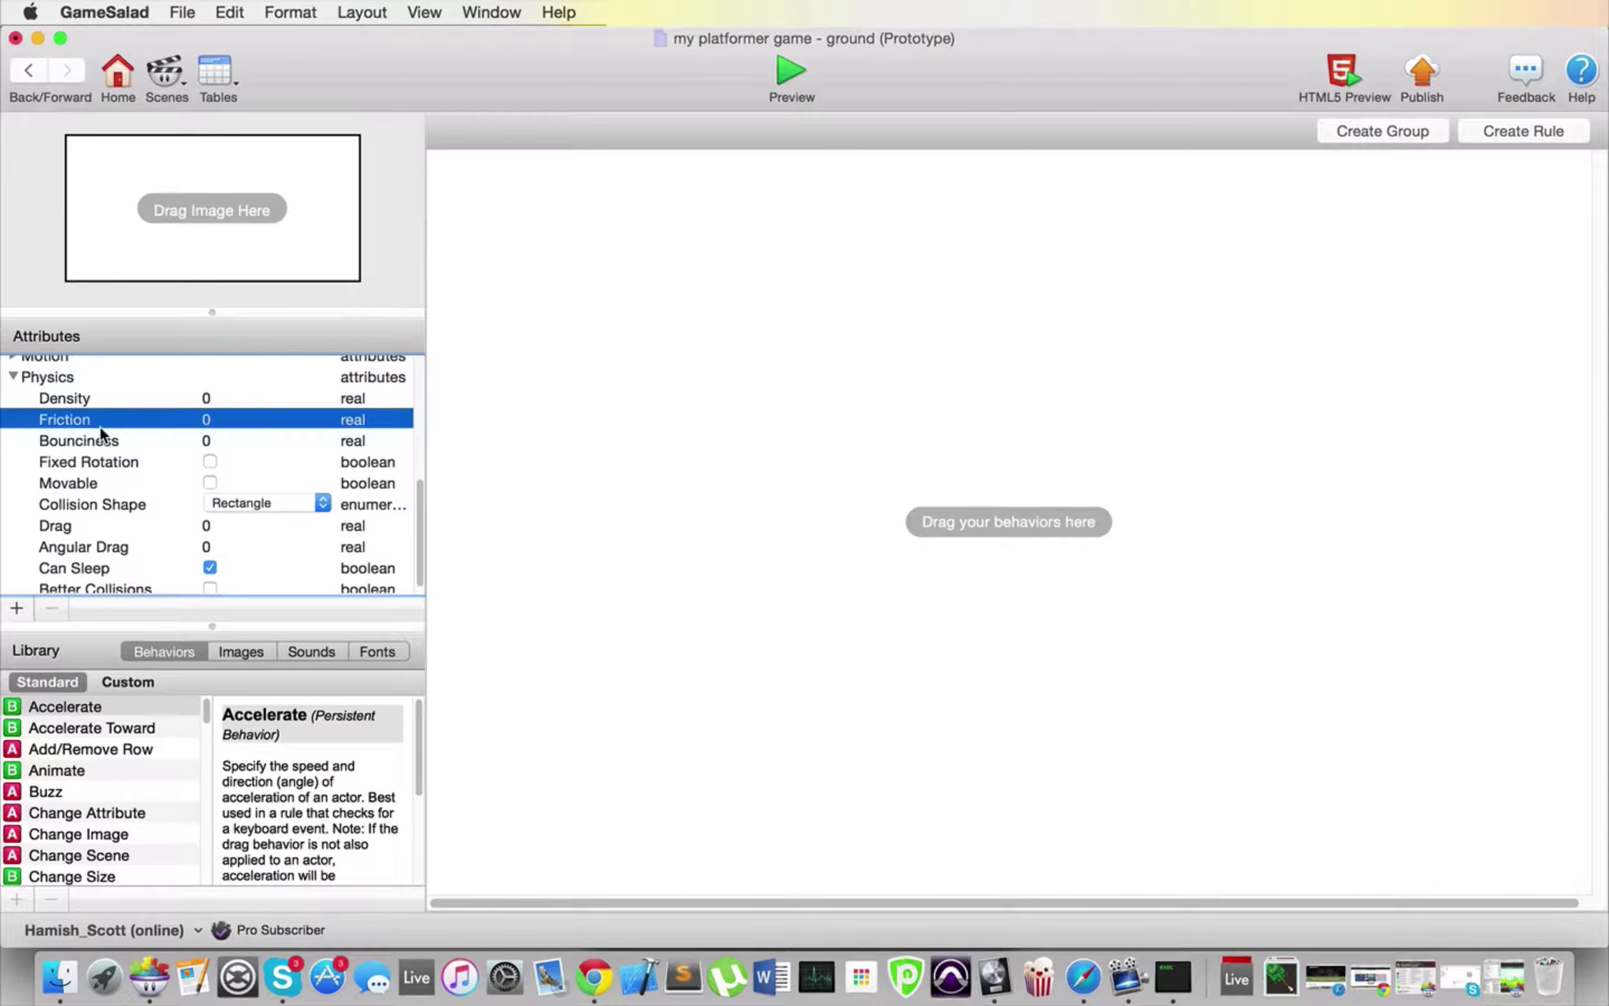
pyautogui.click(88, 398)
pyautogui.click(87, 418)
pyautogui.click(86, 401)
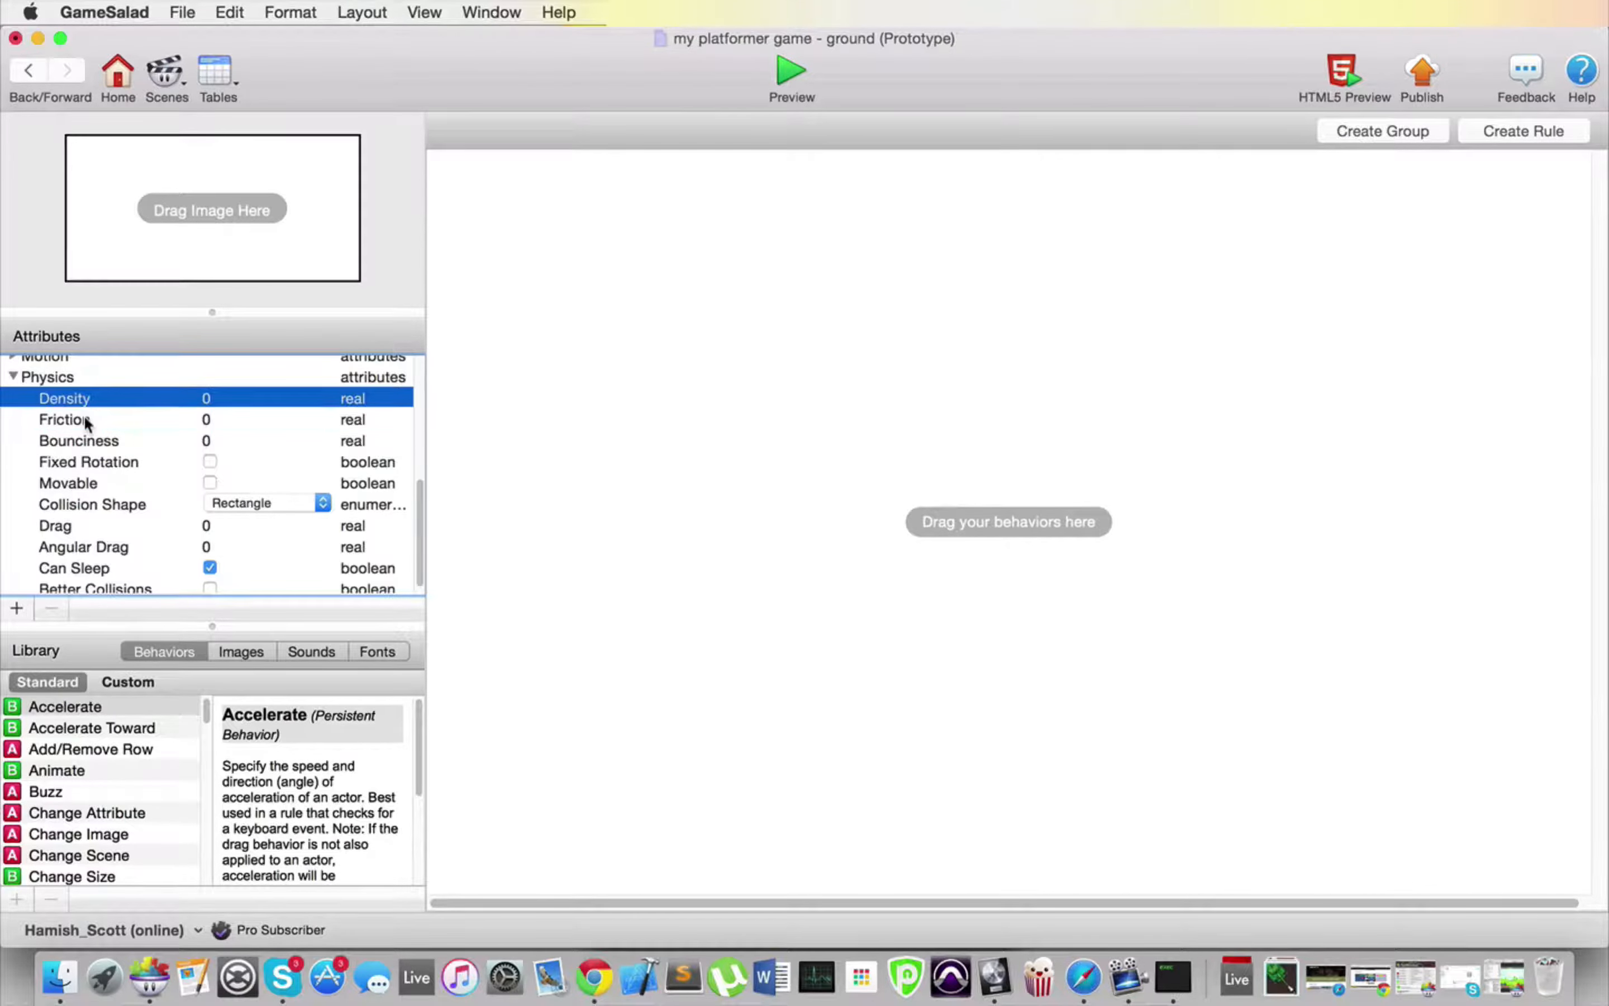
pyautogui.click(85, 418)
pyautogui.click(86, 401)
pyautogui.click(84, 420)
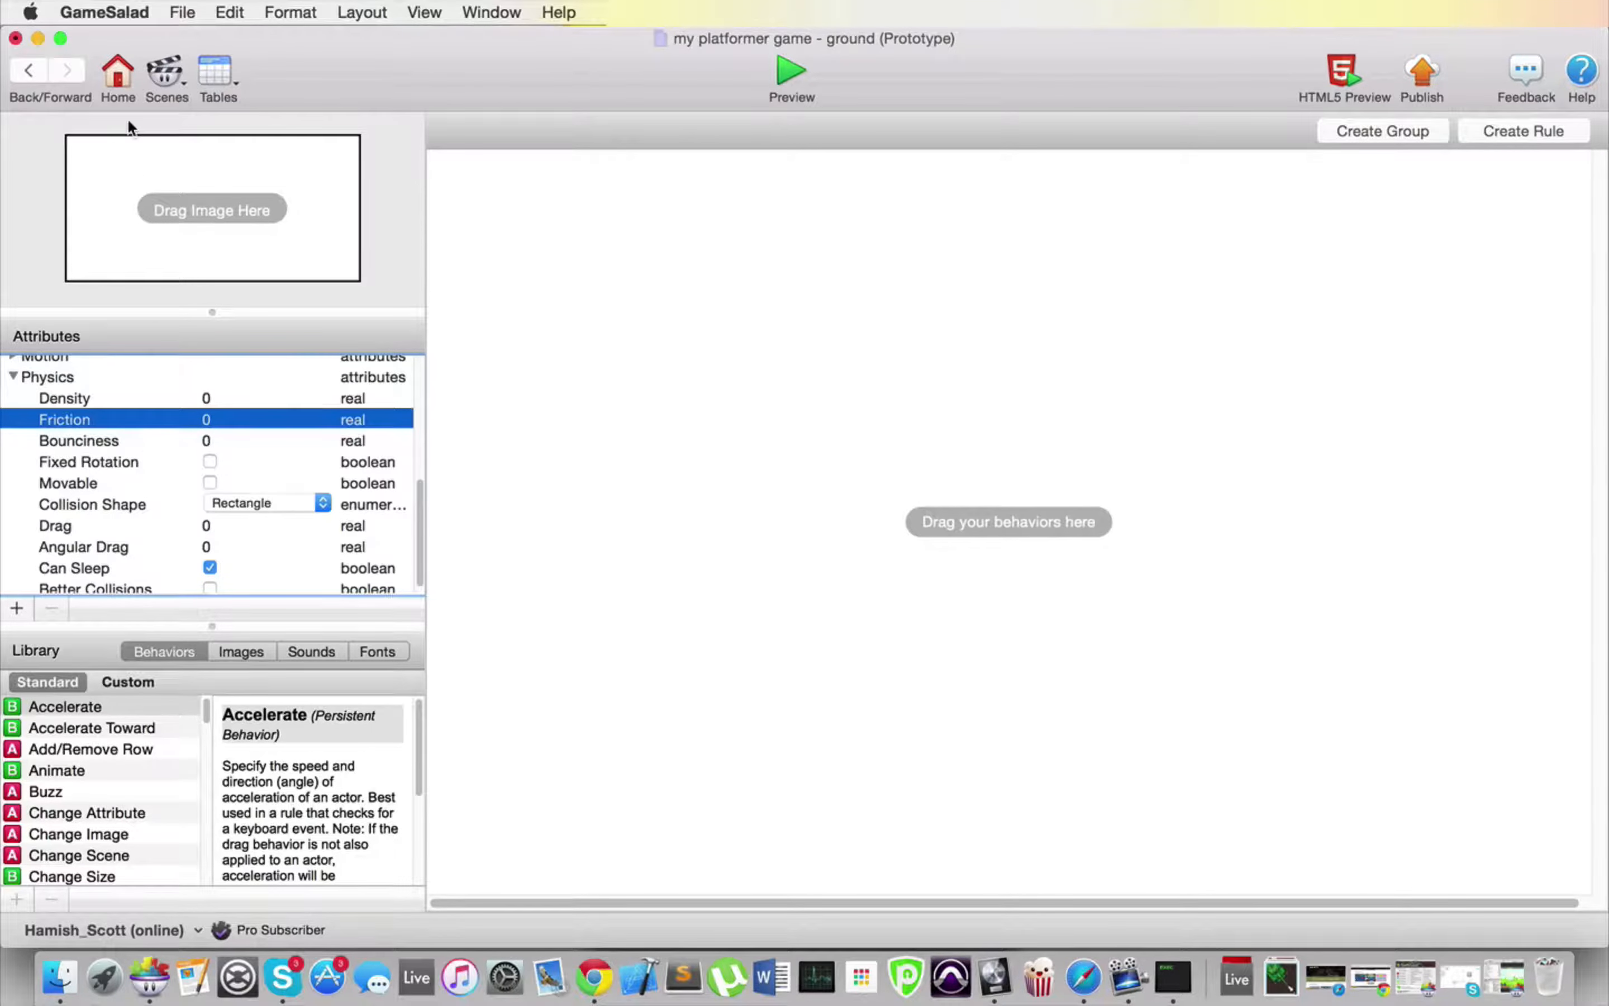
# Step: Place a ground actor in the bottom-left corner of the Initial Scene and apply grass-topped image 2 to it
pyautogui.click(113, 79)
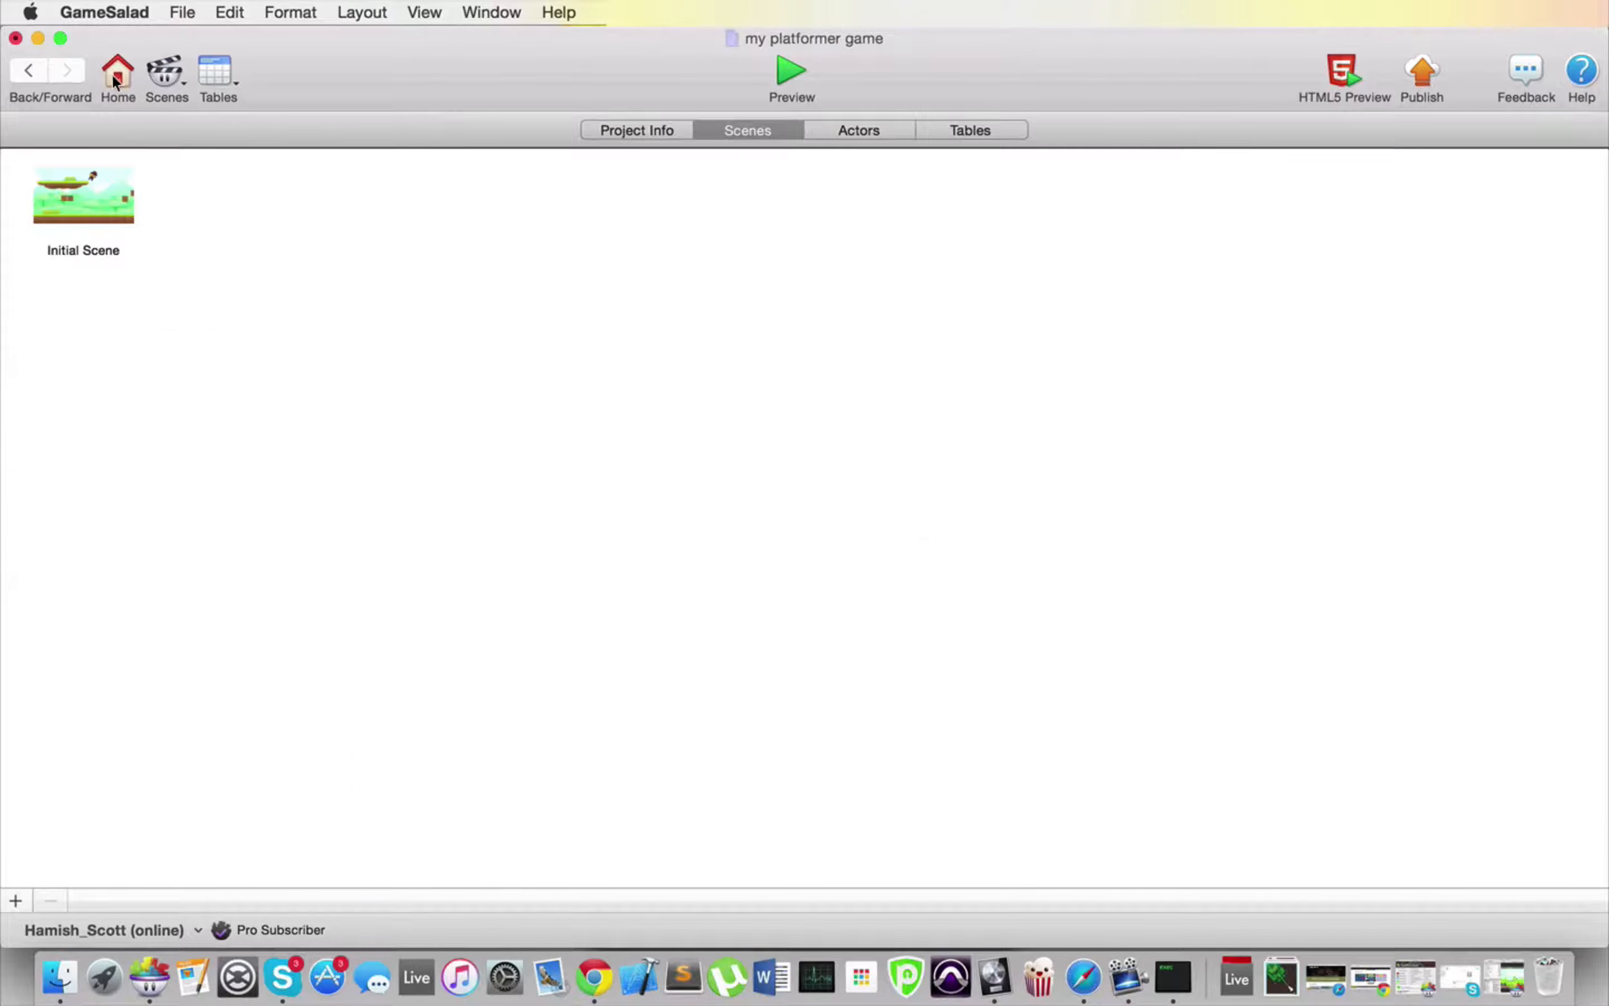
pyautogui.doubleClick(102, 202)
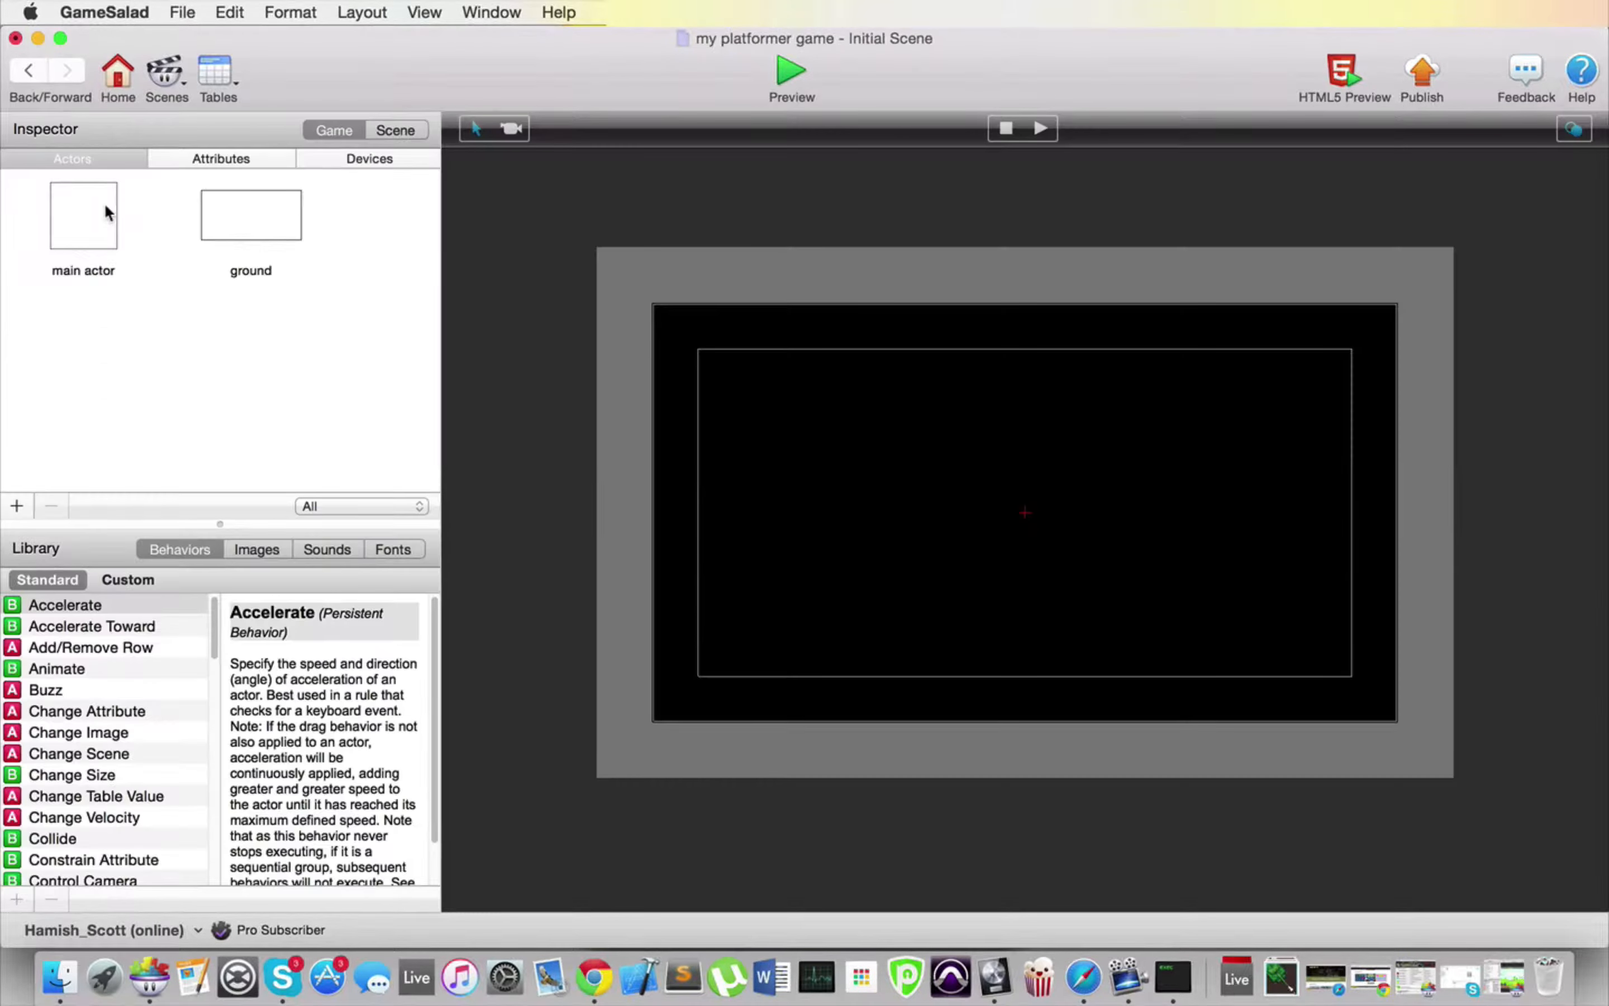
pyautogui.moveTo(252, 216); pyautogui.dragTo(694, 684)
pyautogui.click(273, 550)
pyautogui.moveTo(166, 699); pyautogui.dragTo(692, 695)
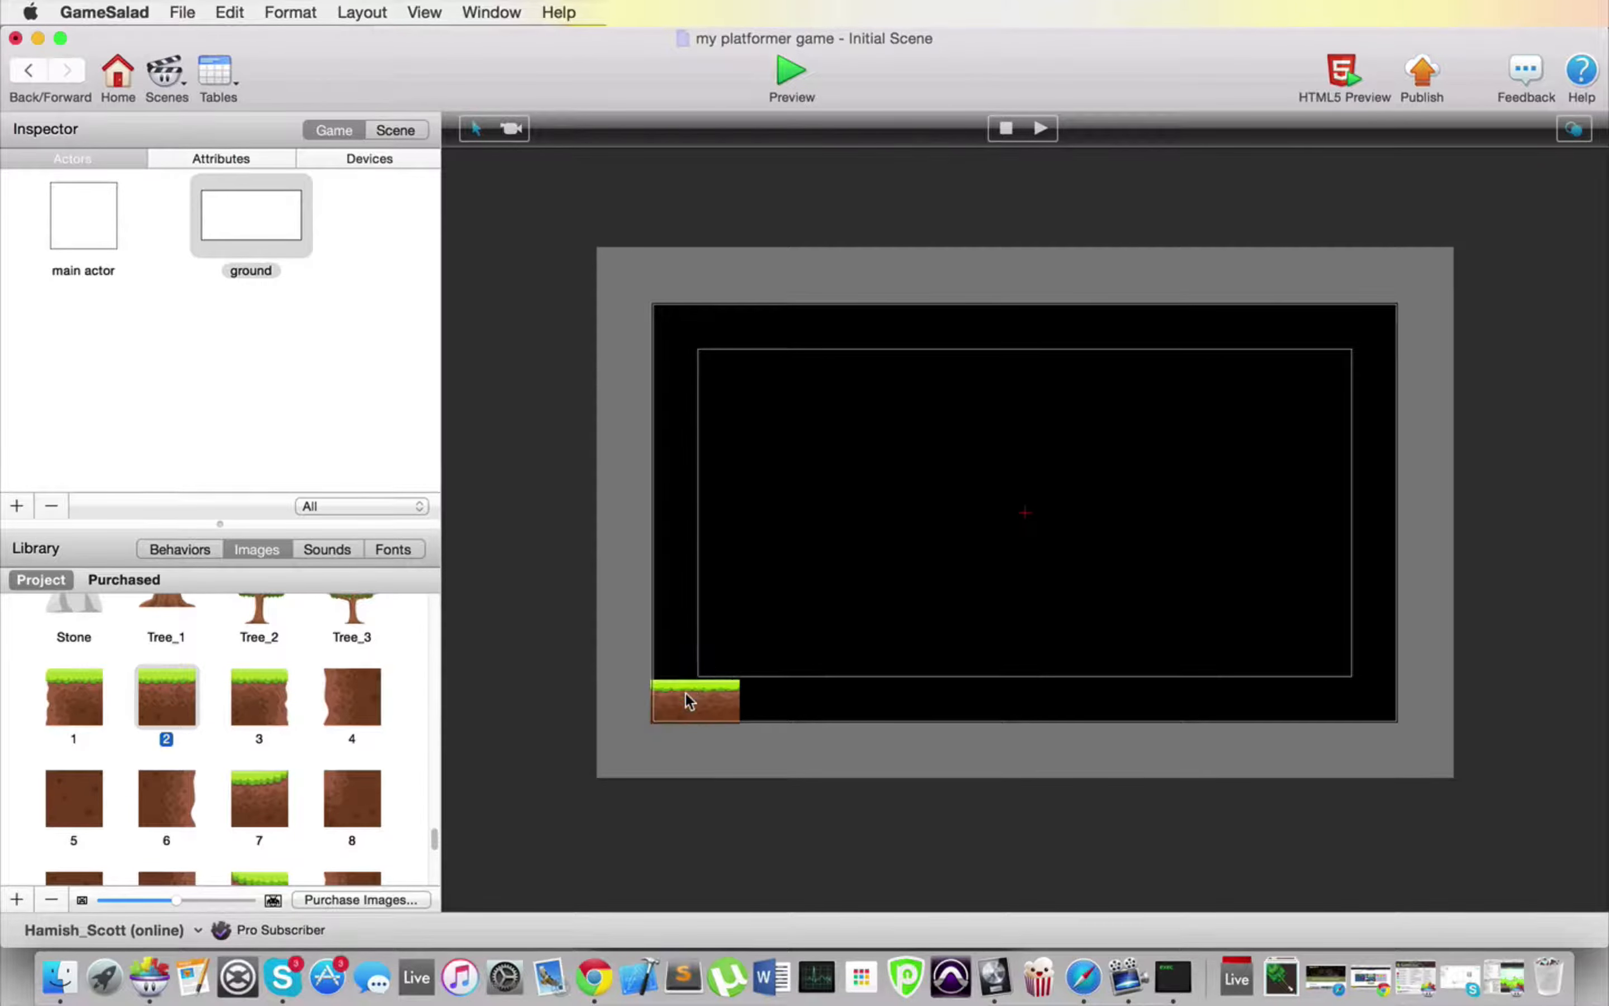
# Step: Duplicate the ground block side by side along the scene's bottom edge until the row extends past its right border
pyautogui.click(692, 699)
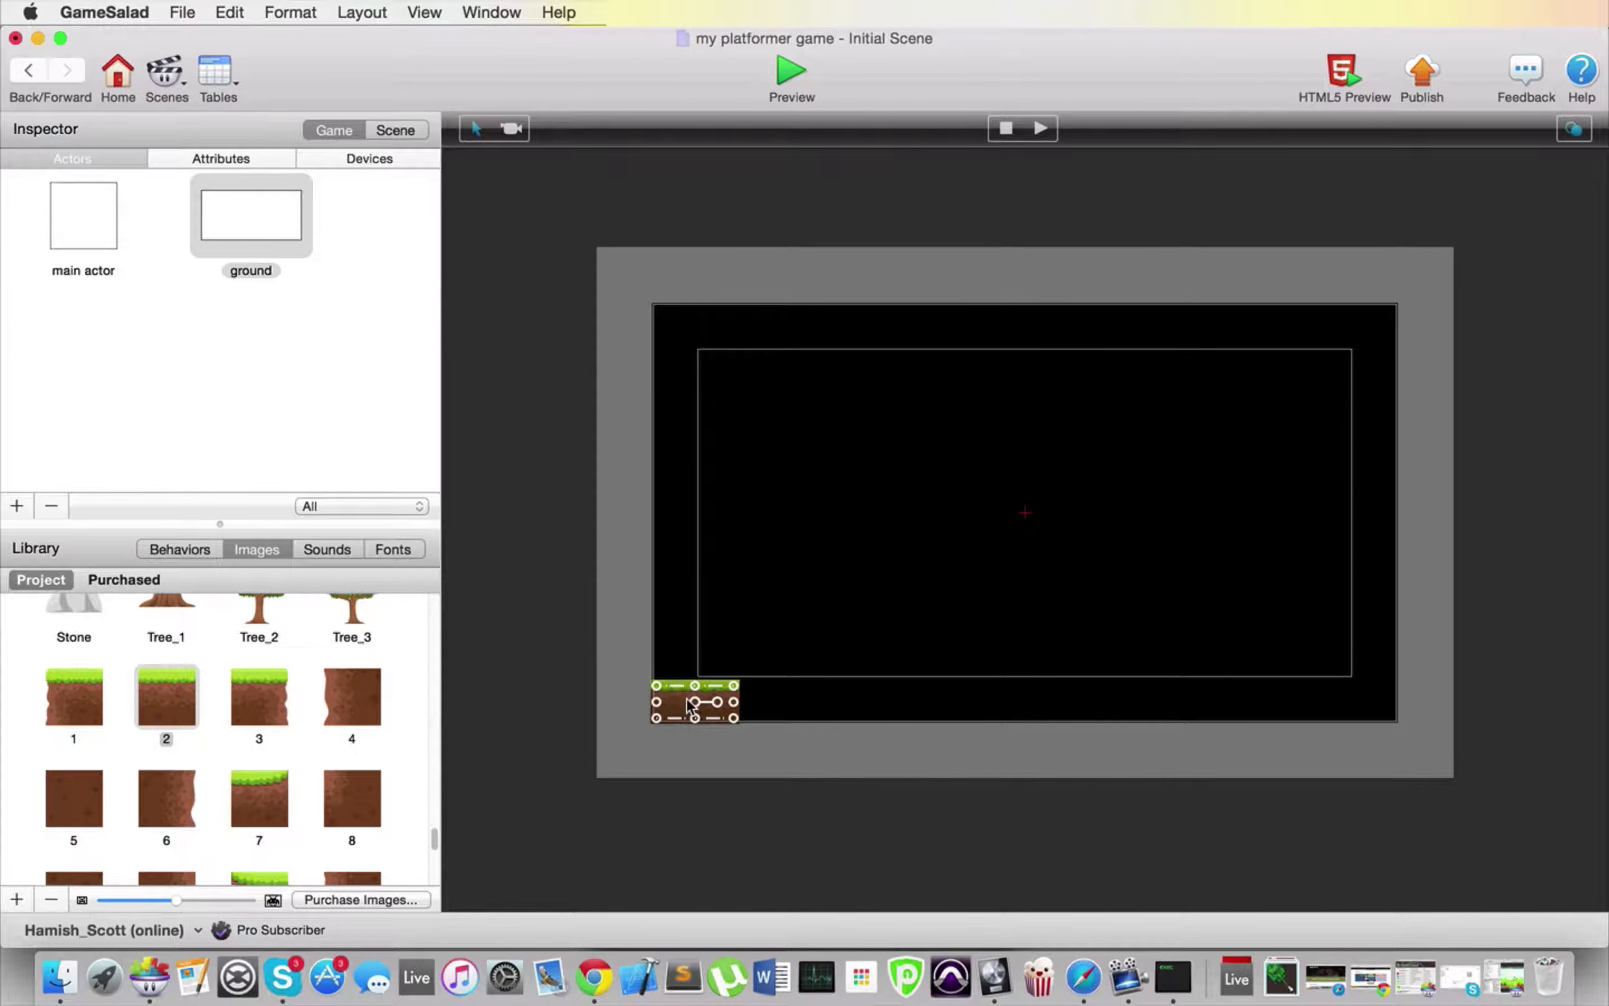
pyautogui.keyDown('alt'); pyautogui.moveTo(673, 695); pyautogui.dragTo(763, 693); pyautogui.keyUp('alt')
pyautogui.keyDown('alt'); pyautogui.moveTo(762, 693); pyautogui.dragTo(1375, 686); pyautogui.keyUp('alt')
pyautogui.click(938, 593)
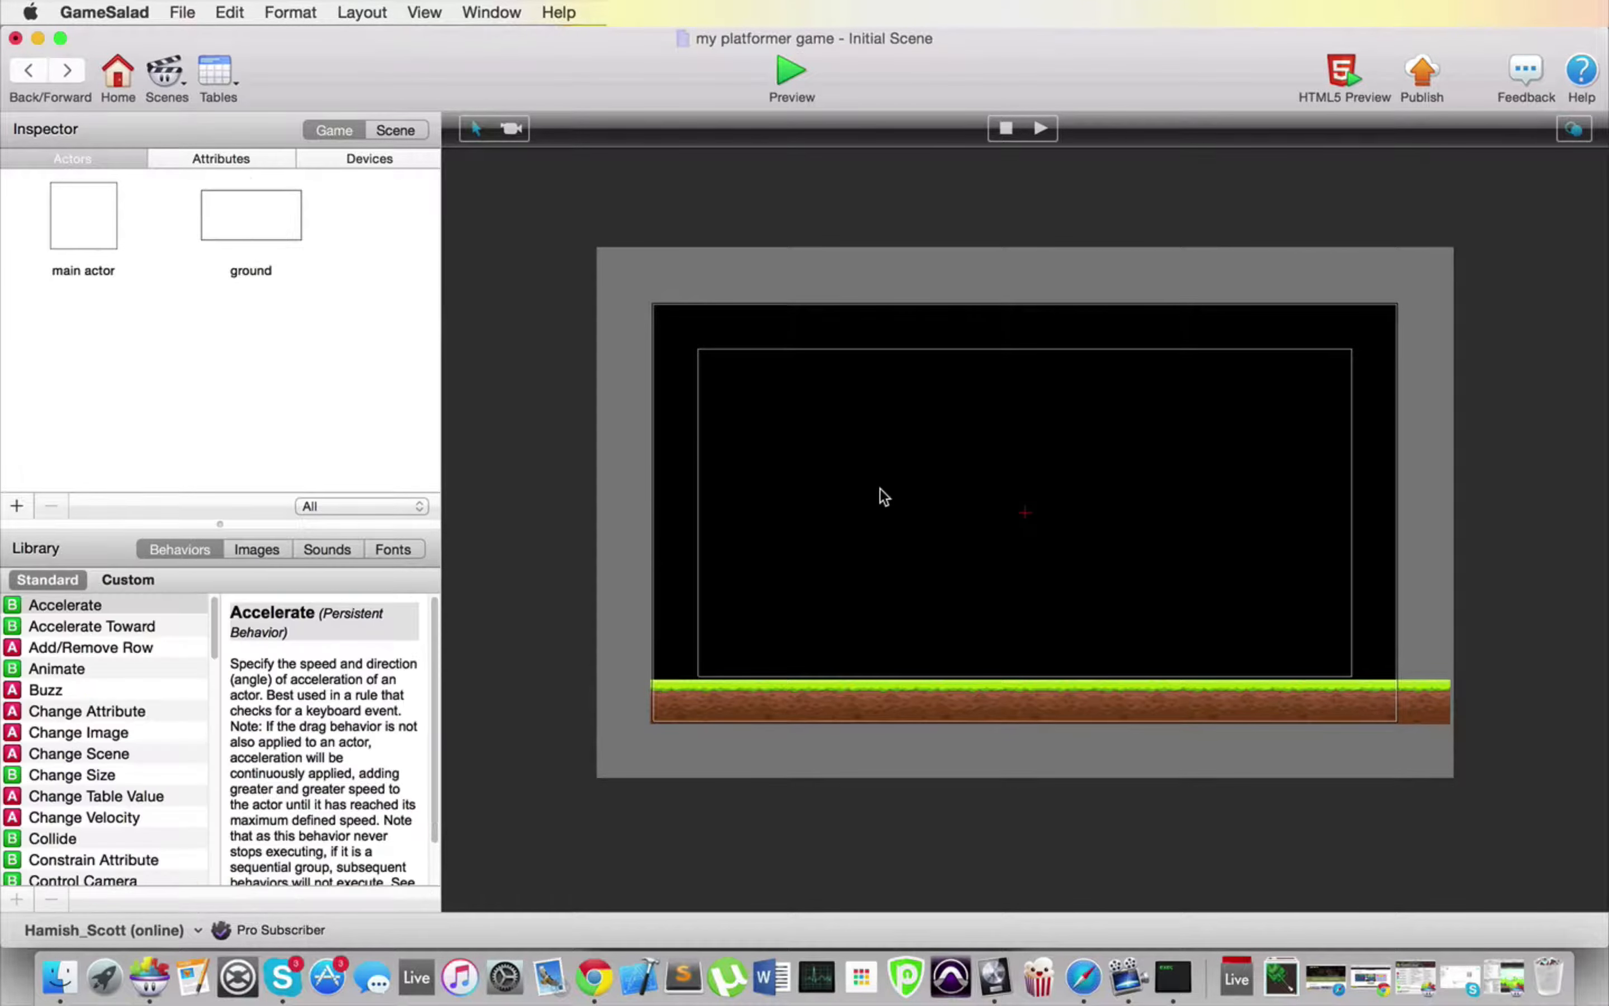
# Step: Place the main actor near the centre of the scene and shrink it to a small upright rectangle
pyautogui.moveTo(78, 218); pyautogui.dragTo(1015, 517)
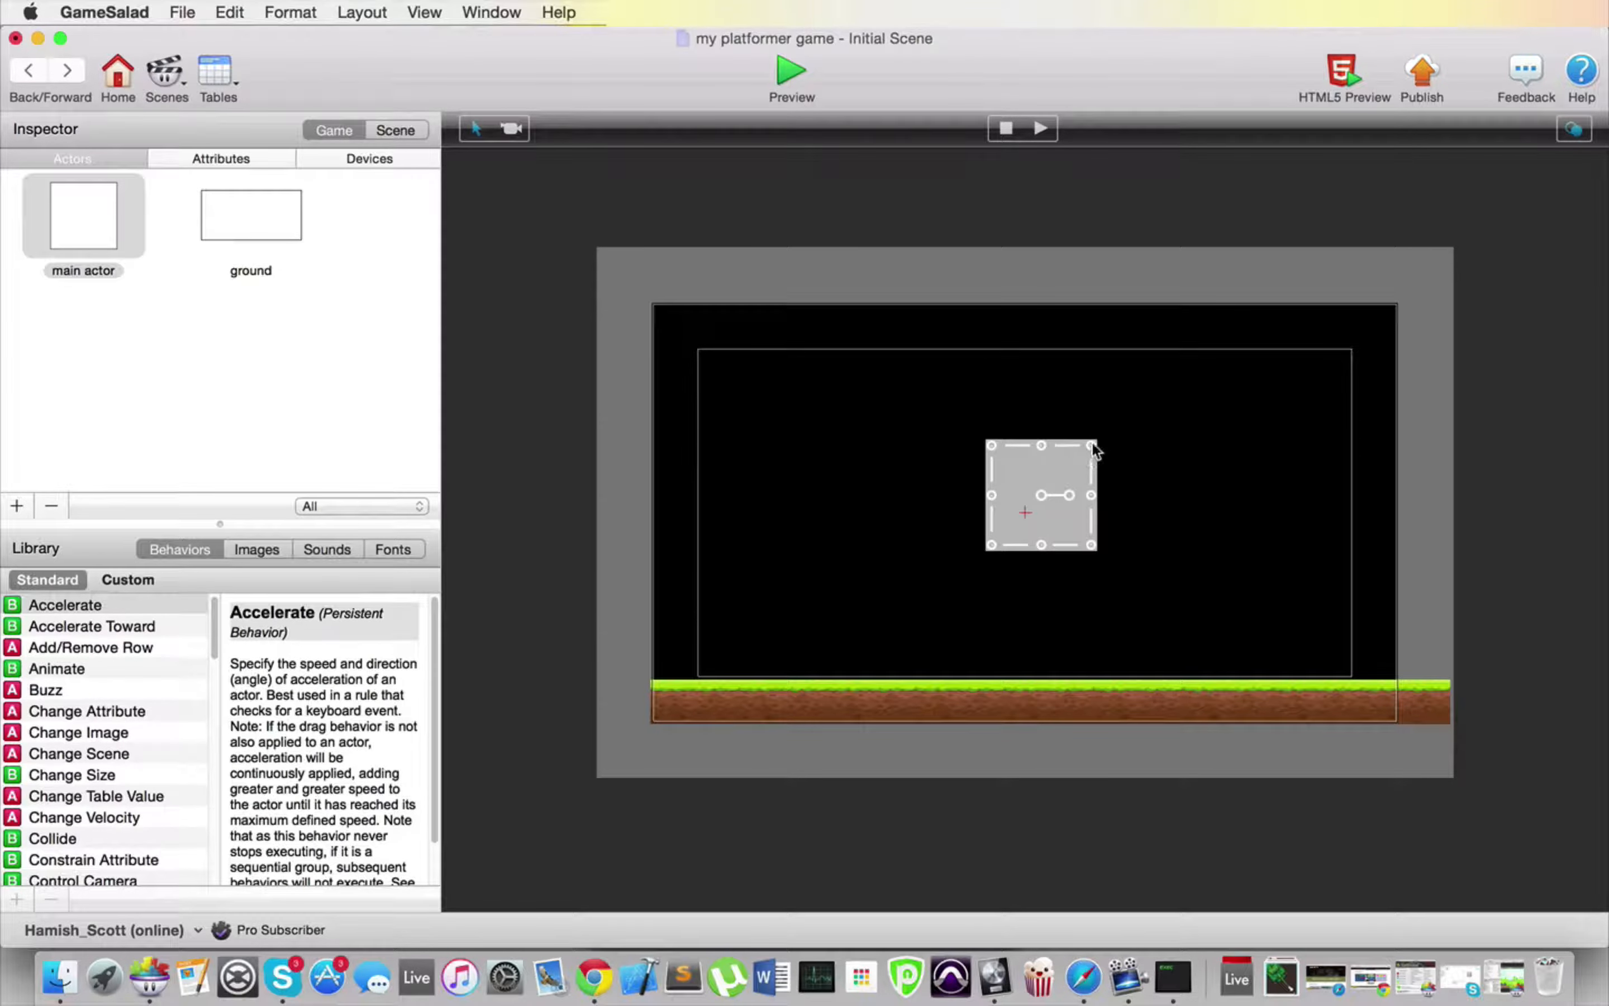
pyautogui.moveTo(1096, 440); pyautogui.dragTo(1023, 492)
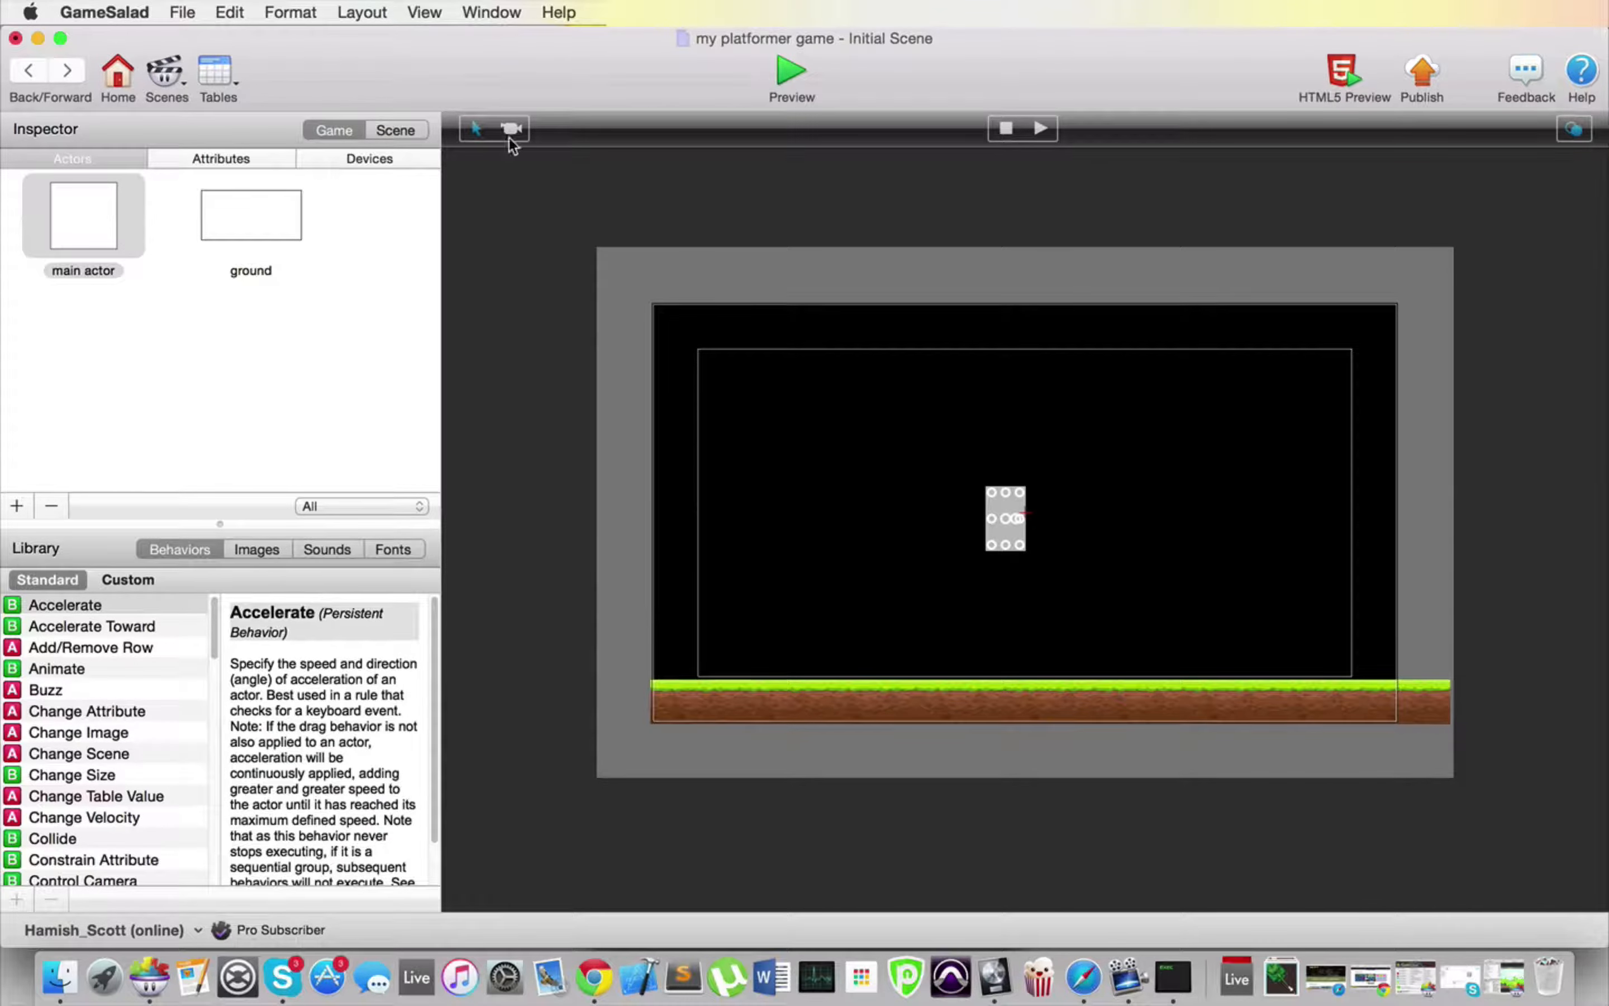
# Step: Add an integer game attribute named "falling speed"
pyautogui.click(227, 159)
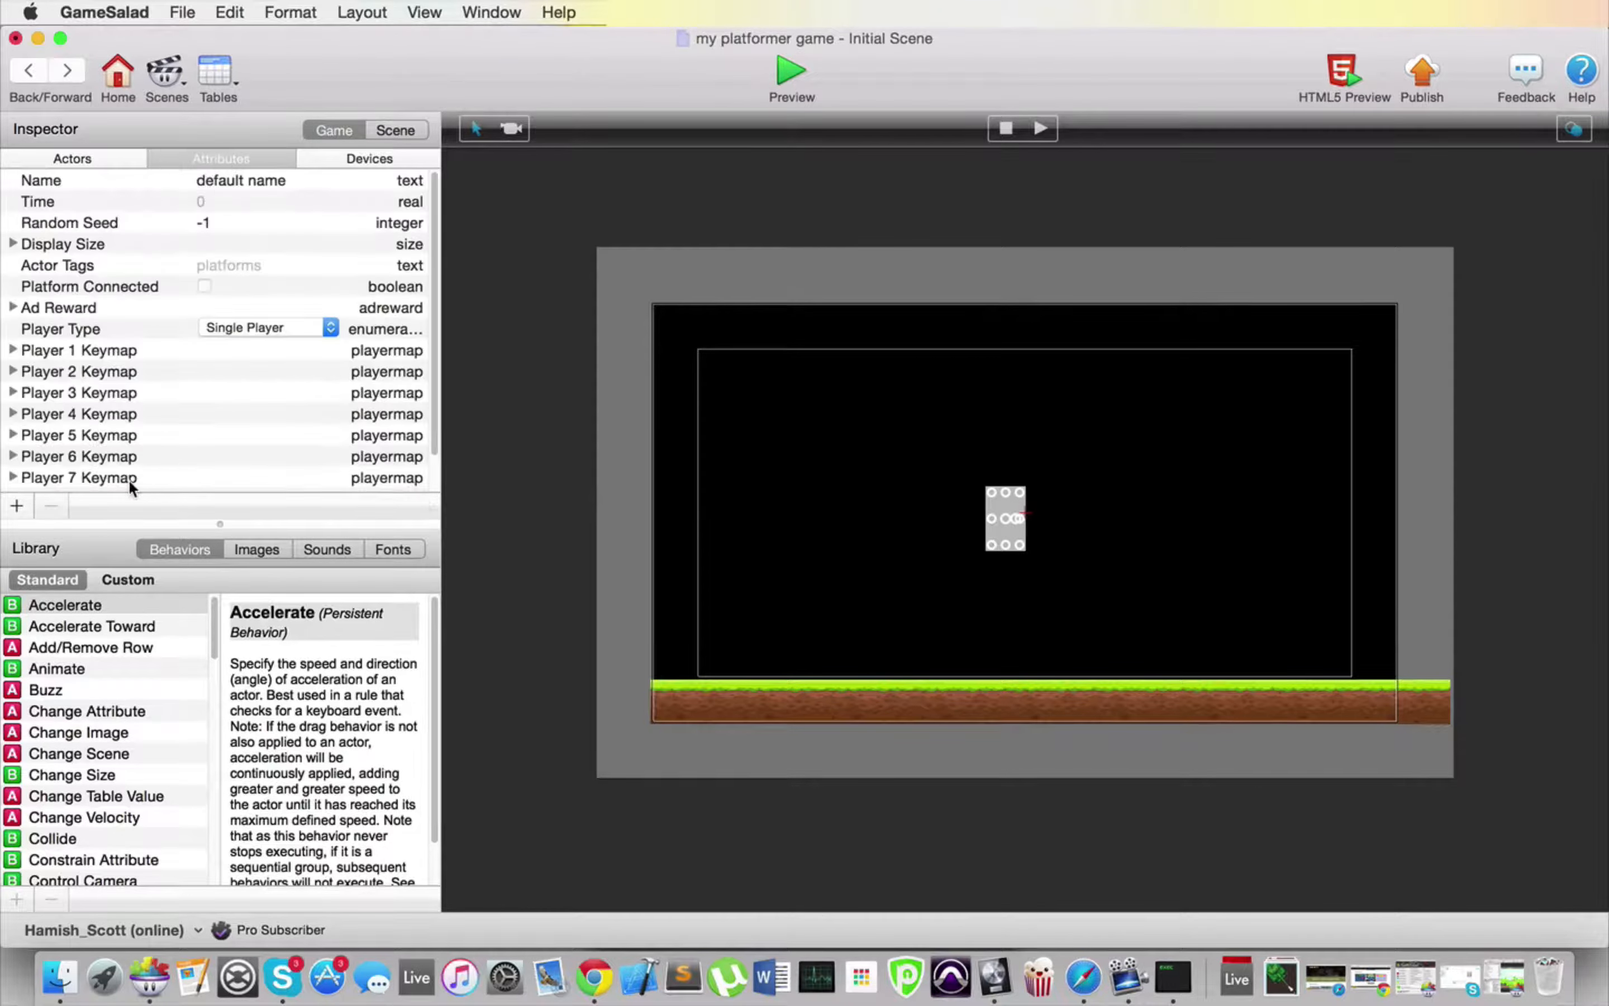
pyautogui.scroll(-3, 113, 237)
pyautogui.click(17, 505)
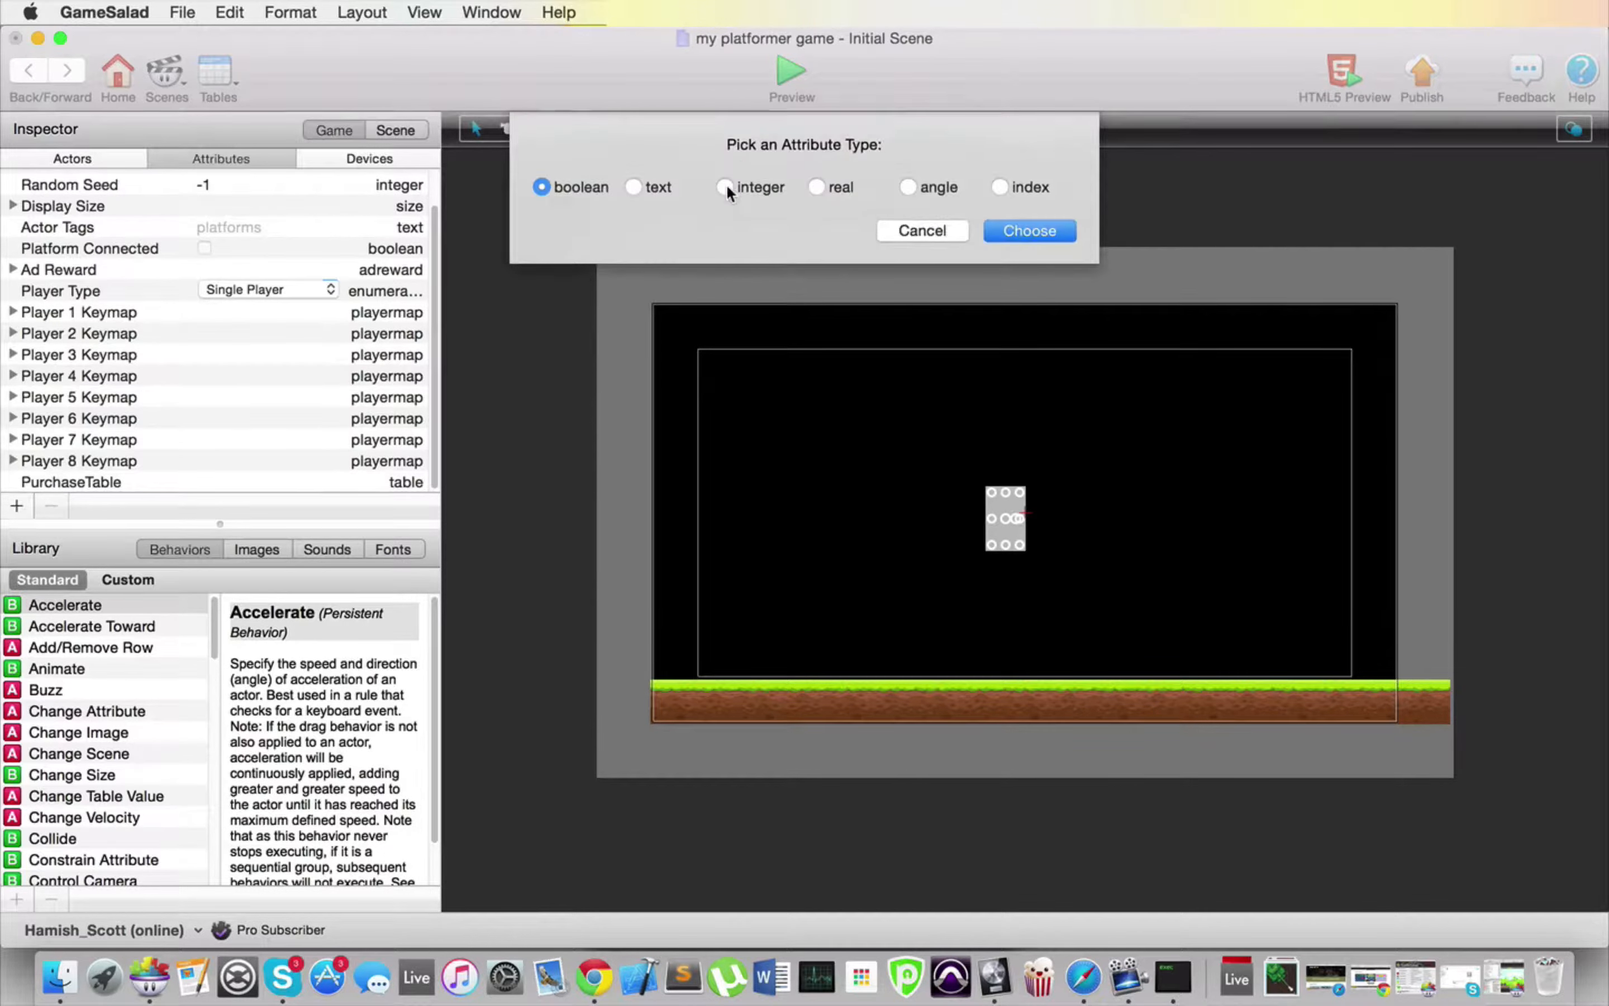
pyautogui.click(724, 188)
pyautogui.click(1015, 230)
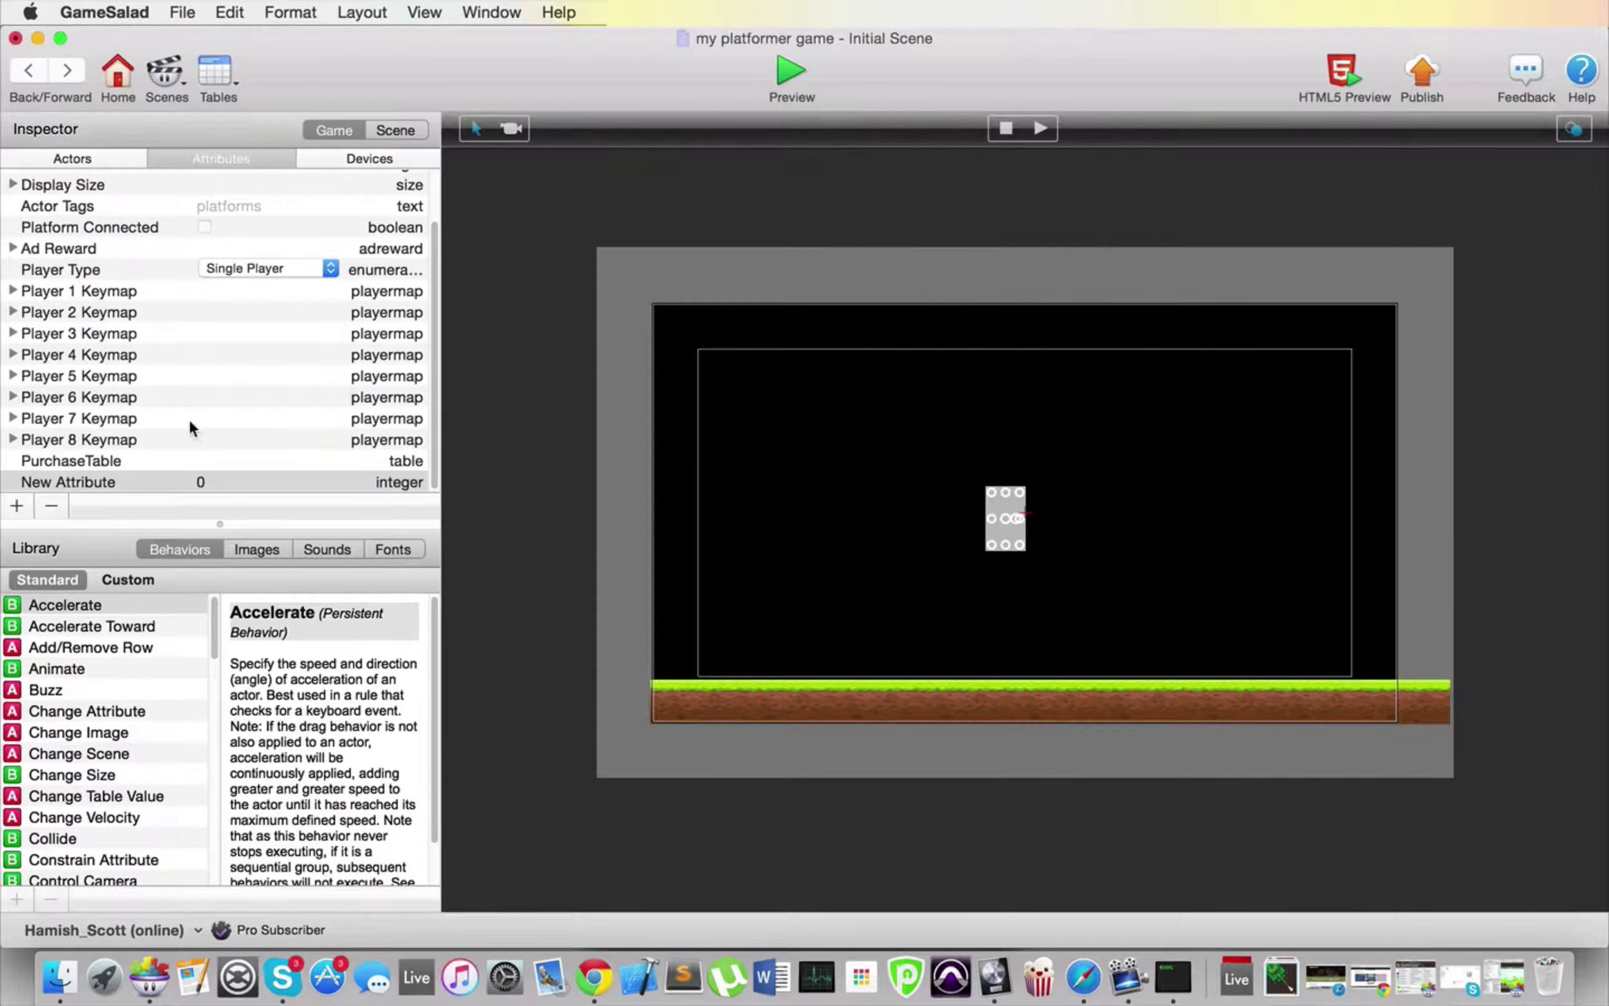
pyautogui.doubleClick(69, 481)
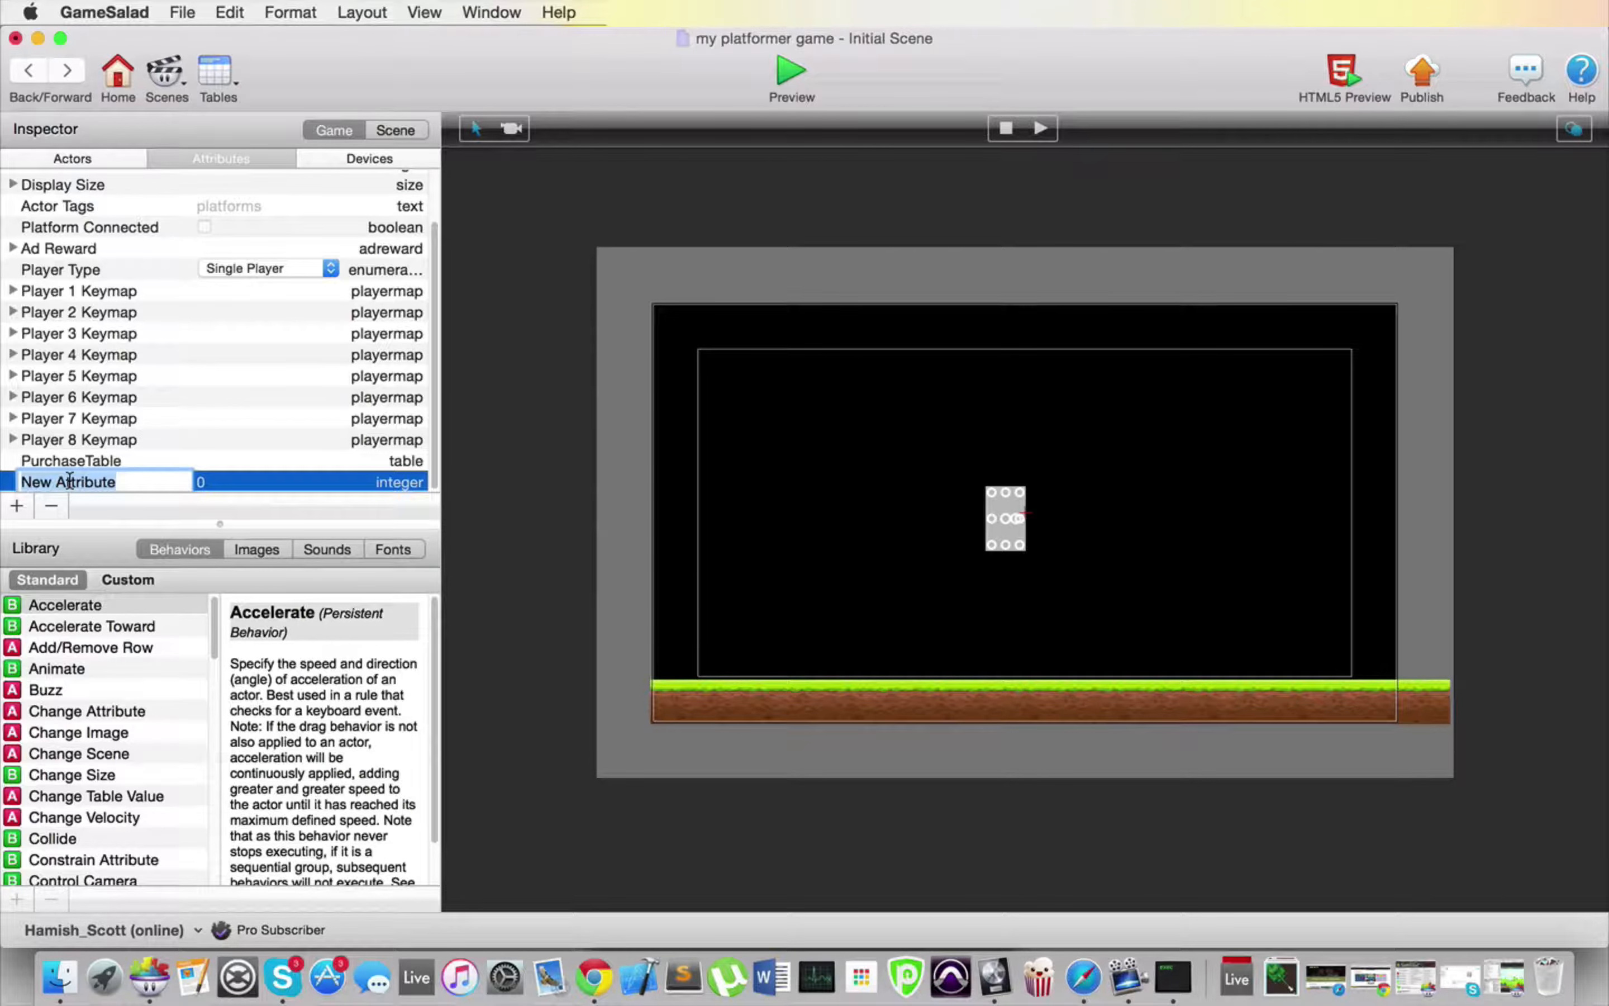
pyautogui.write('falling speed')
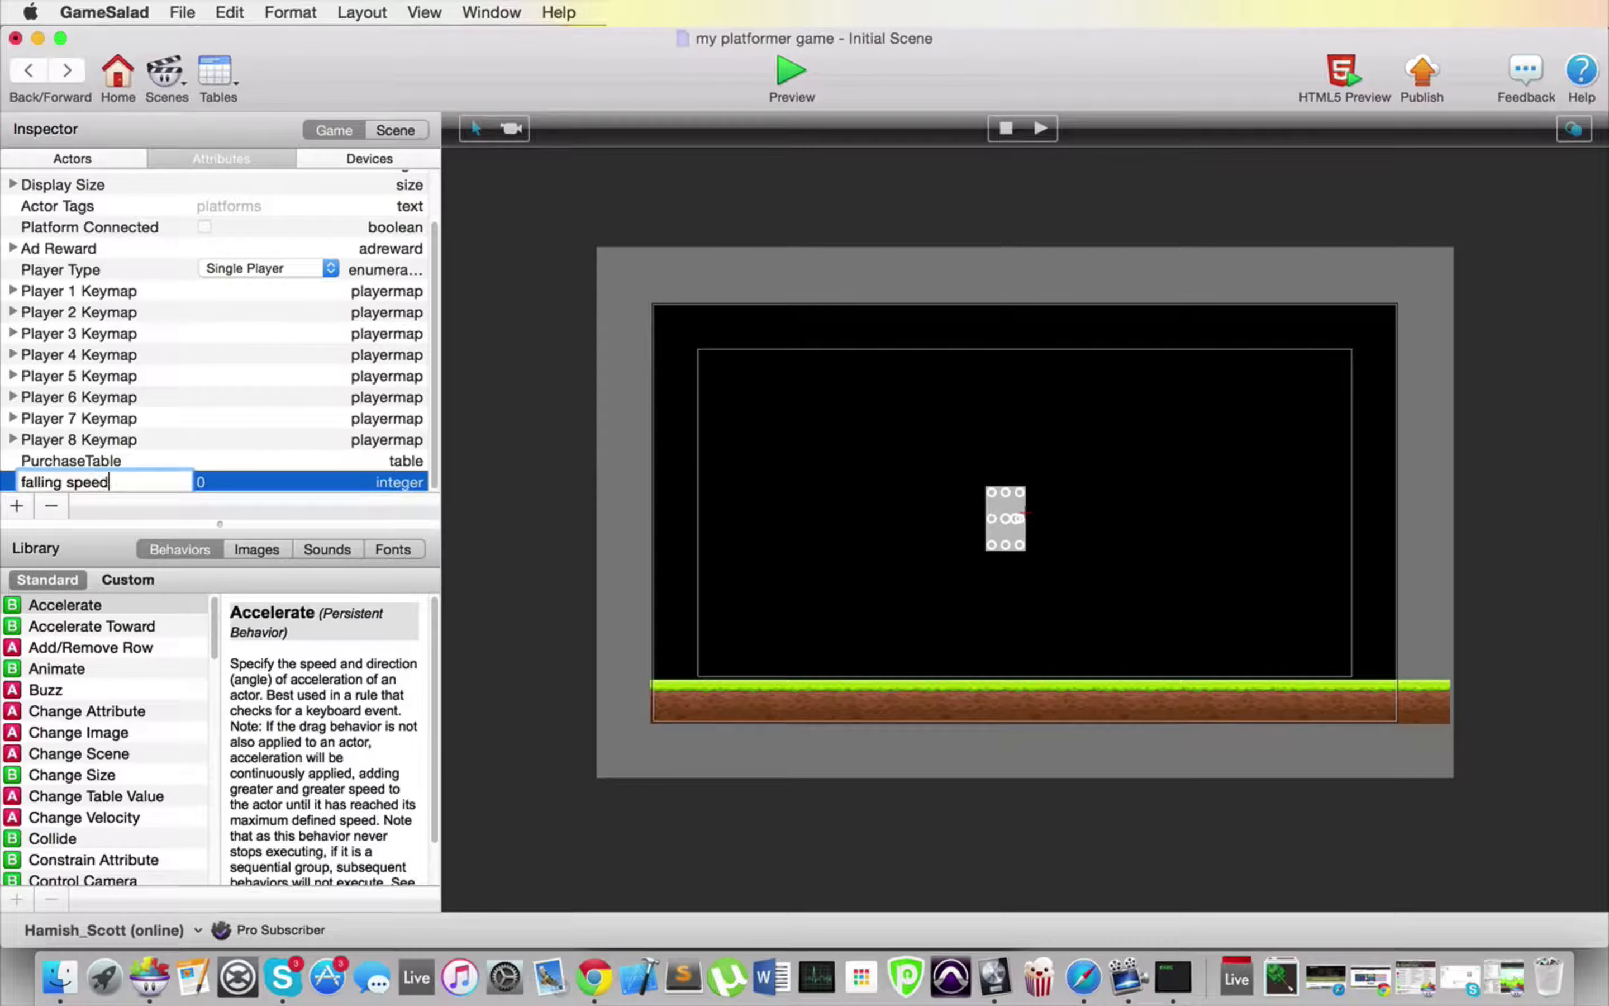
pyautogui.press('Return')
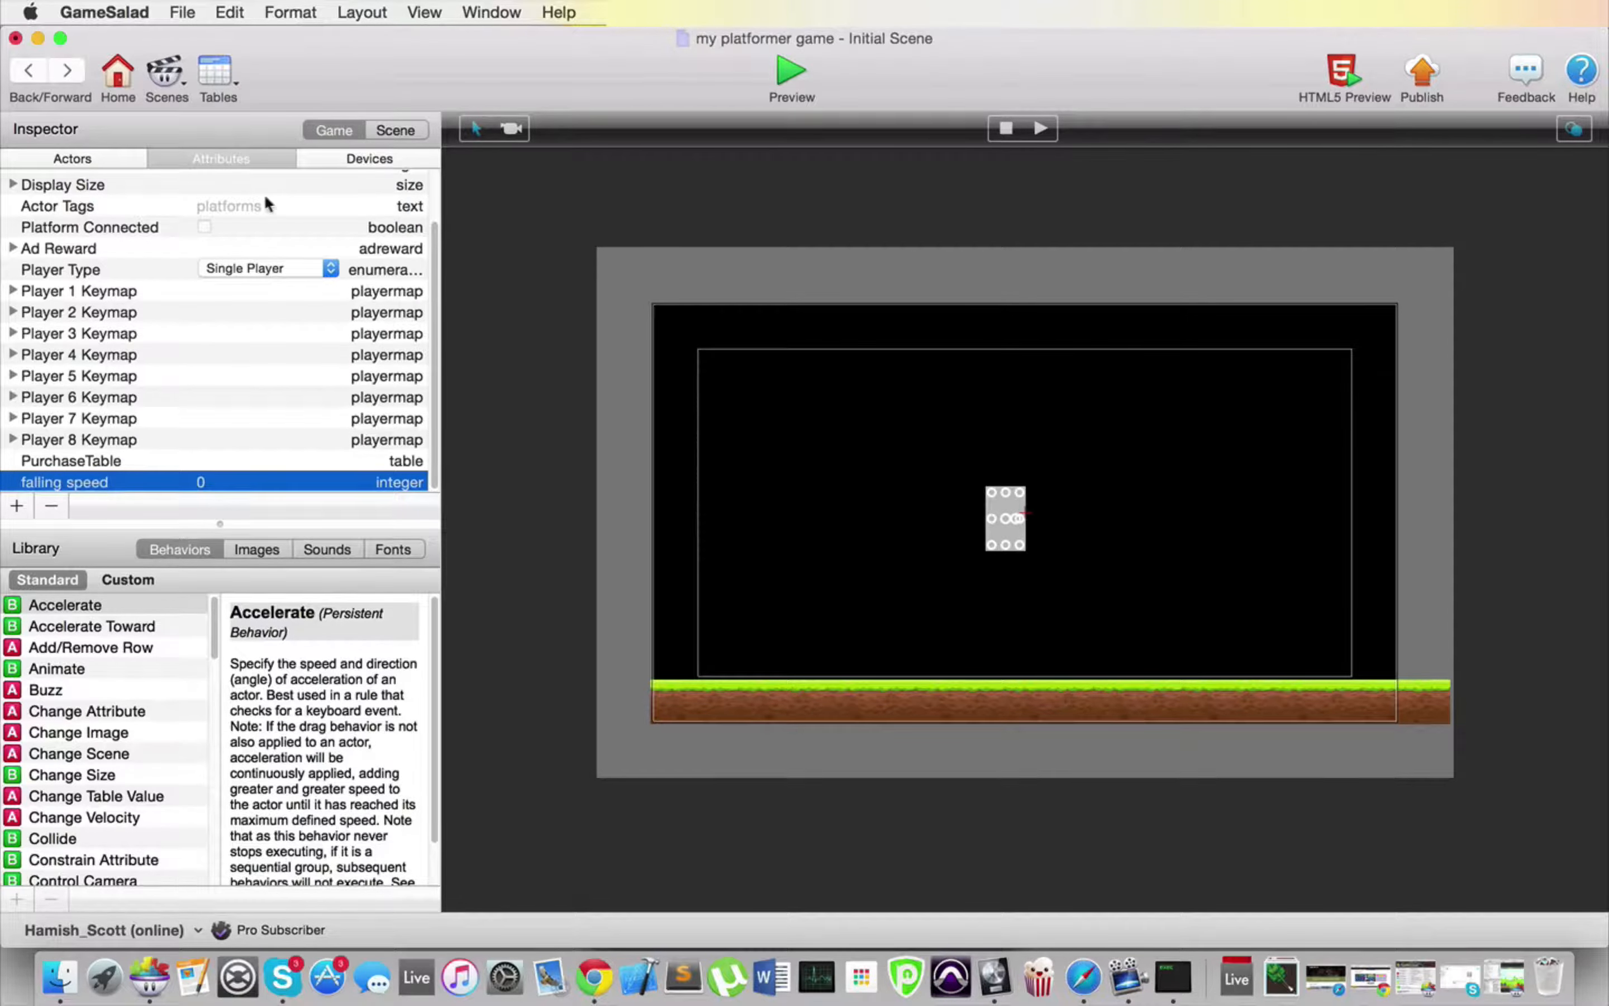
# Step: Add an Accelerate behavior to the main actor and set its direction to 270
pyautogui.click(55, 156)
pyautogui.doubleClick(78, 223)
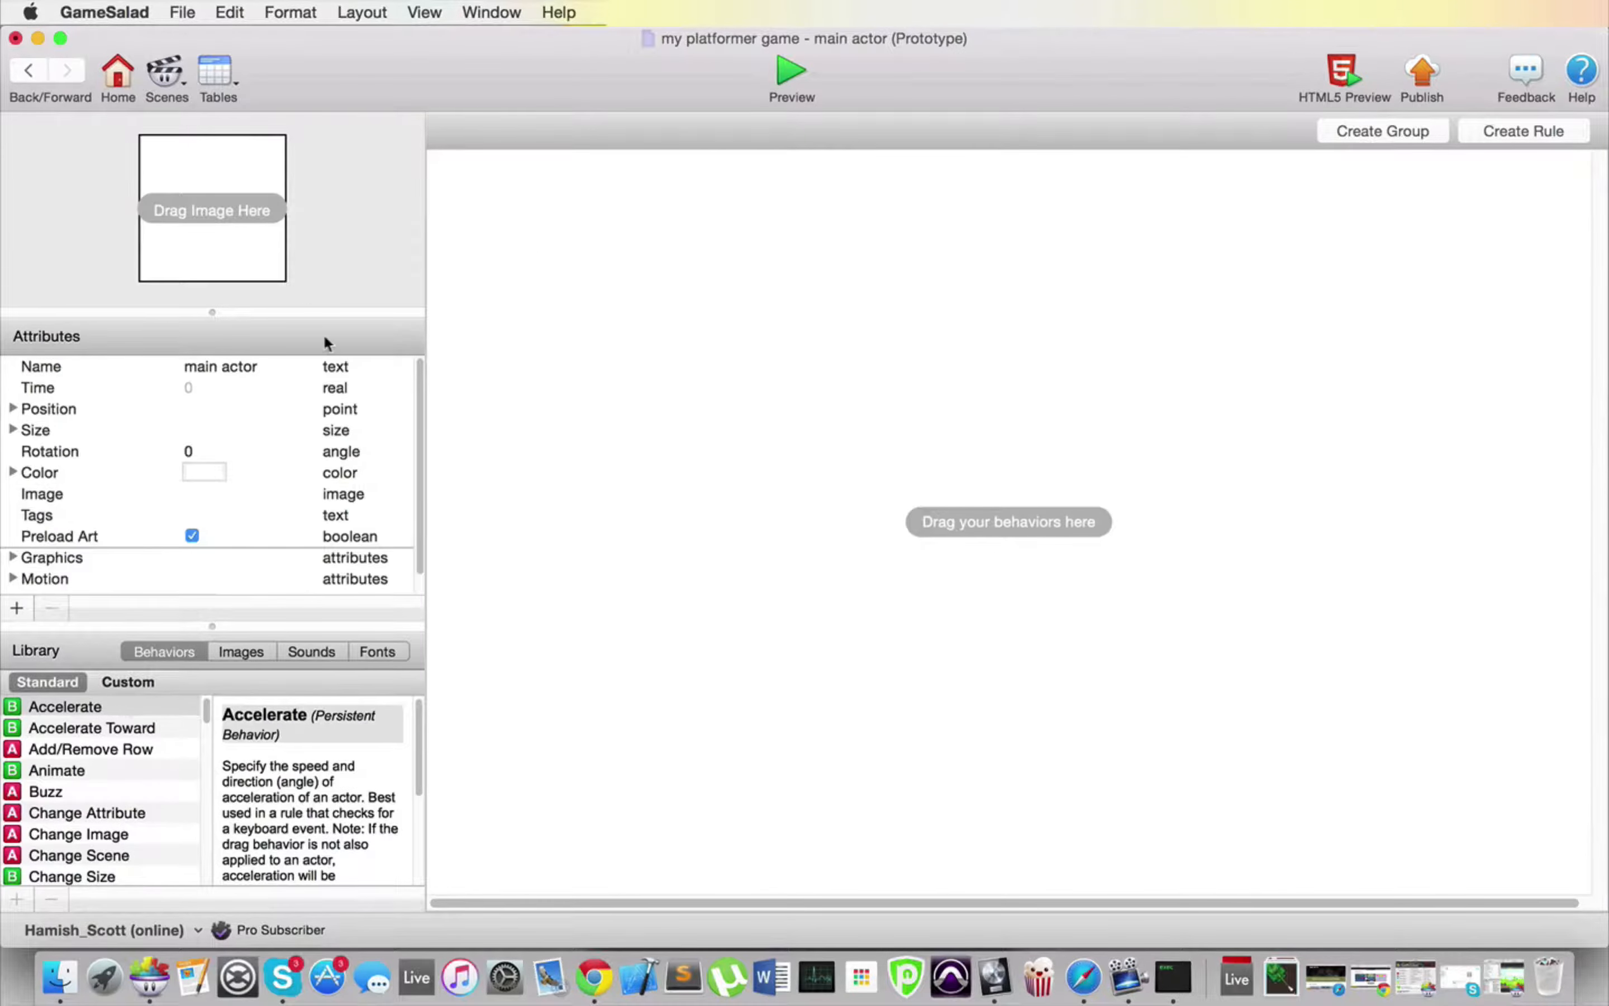
pyautogui.moveTo(64, 707); pyautogui.dragTo(760, 279)
pyautogui.click(588, 212)
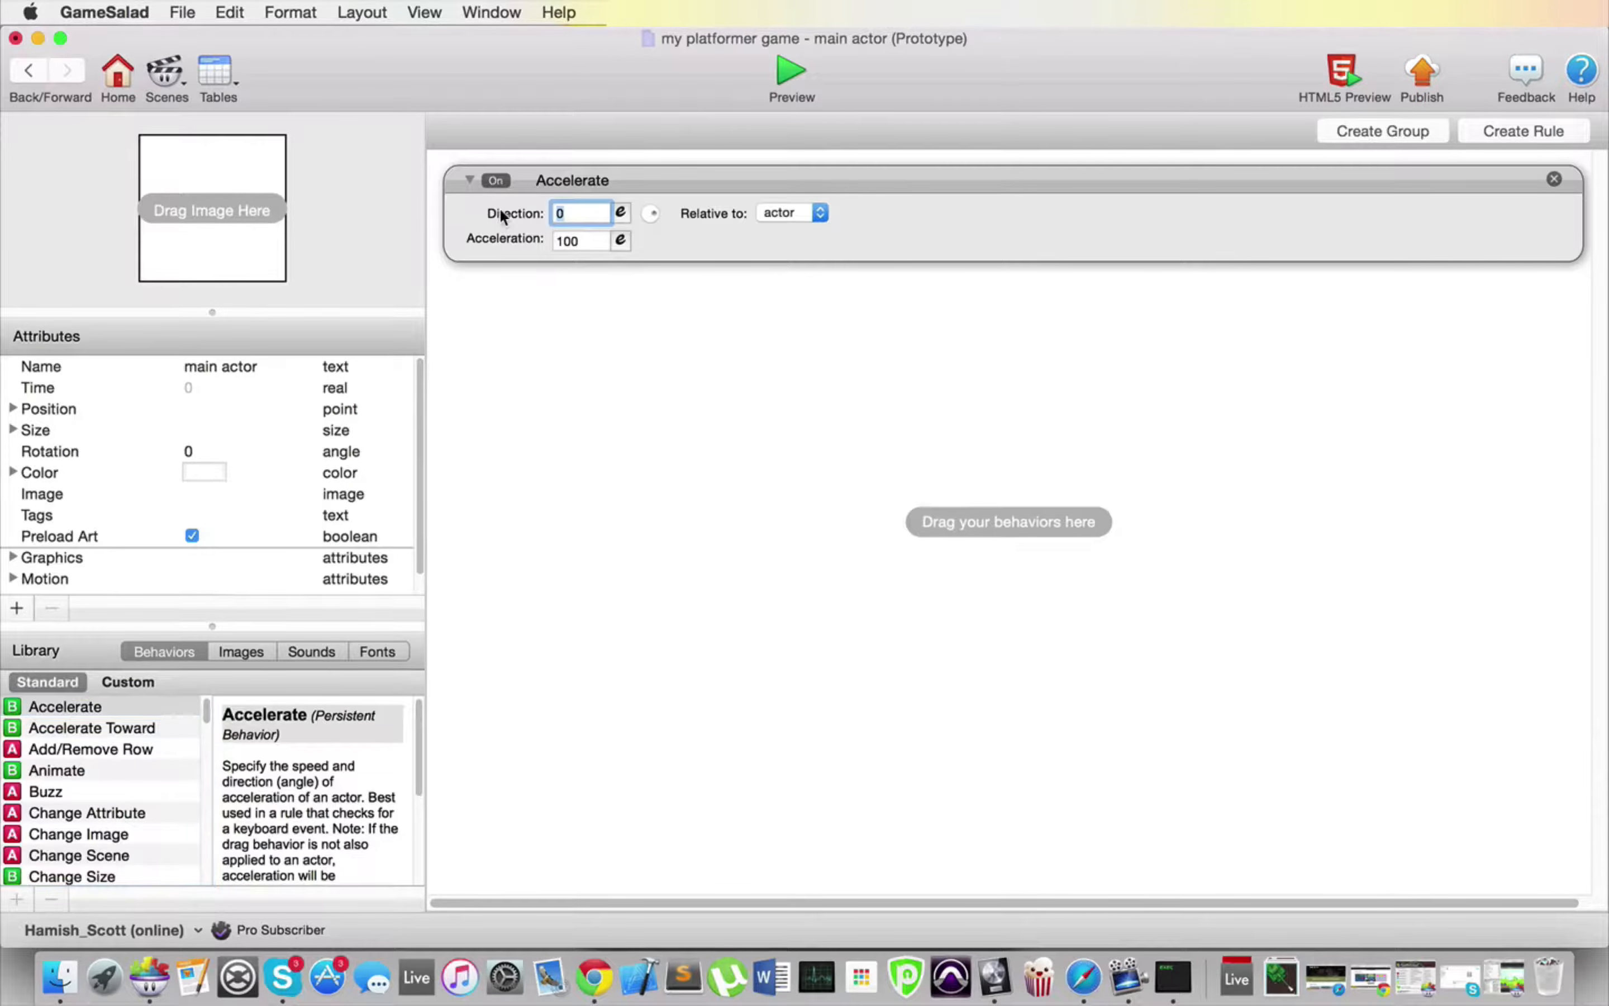
pyautogui.write('270')
pyautogui.press('Return')
# Step: Set the Accelerate behavior's acceleration to the expression game.falling speed
pyautogui.click(620, 240)
pyautogui.click(570, 272)
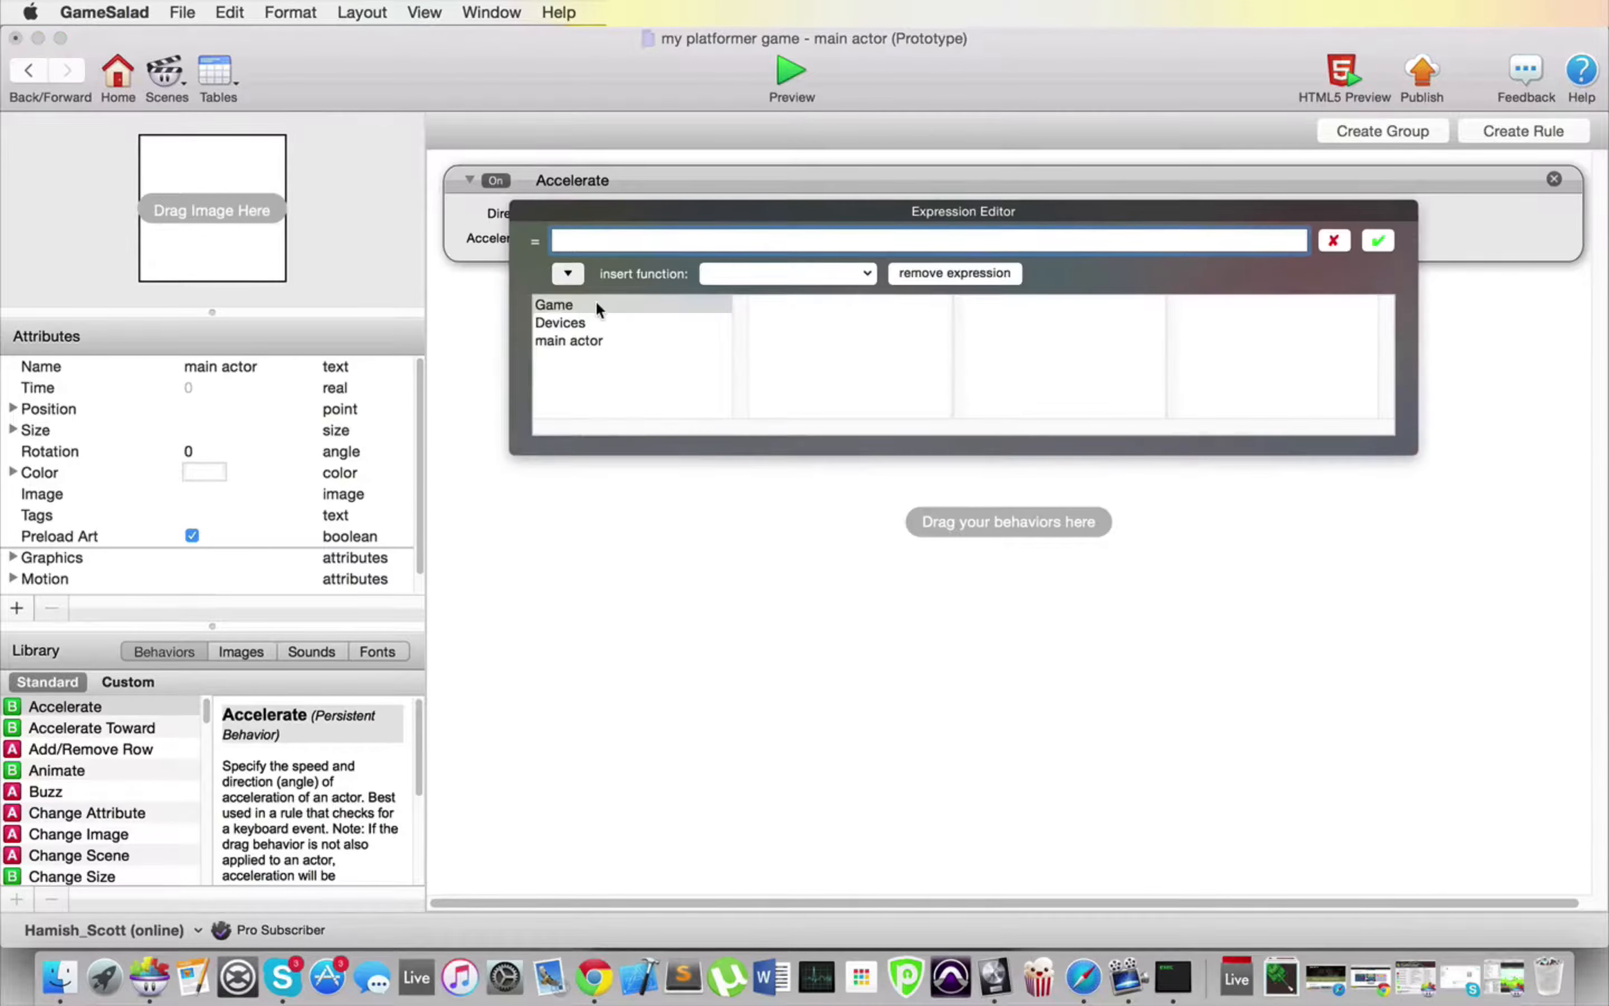
pyautogui.click(597, 305)
pyautogui.scroll(-10, 829, 347)
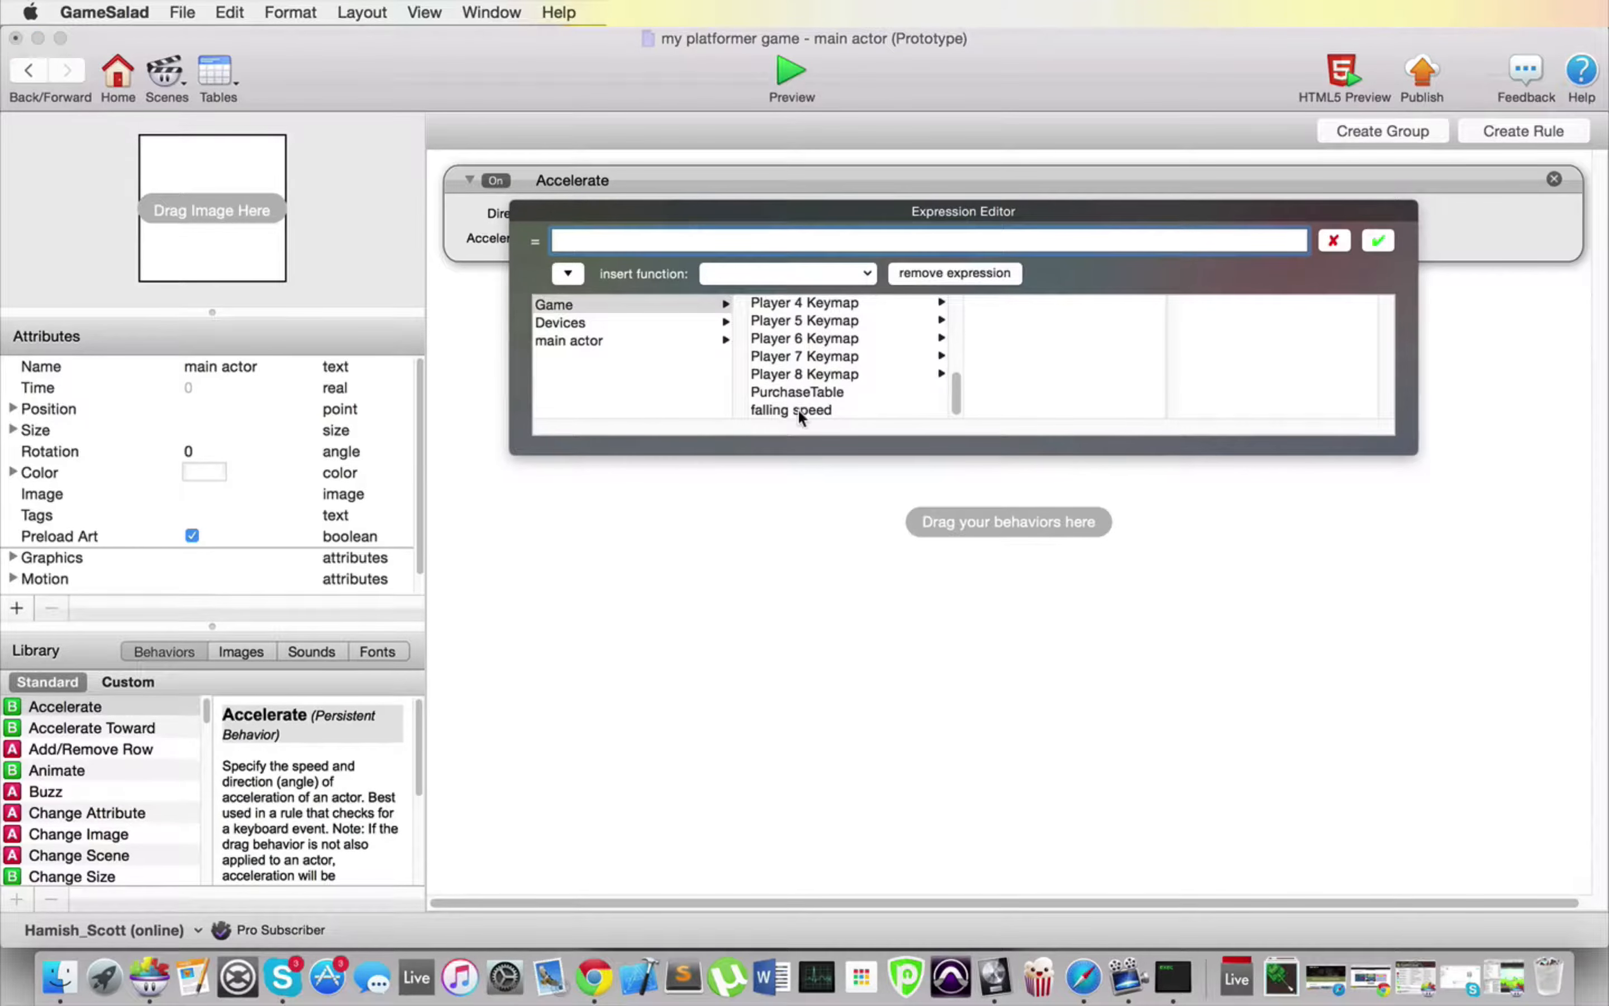
pyautogui.click(799, 408)
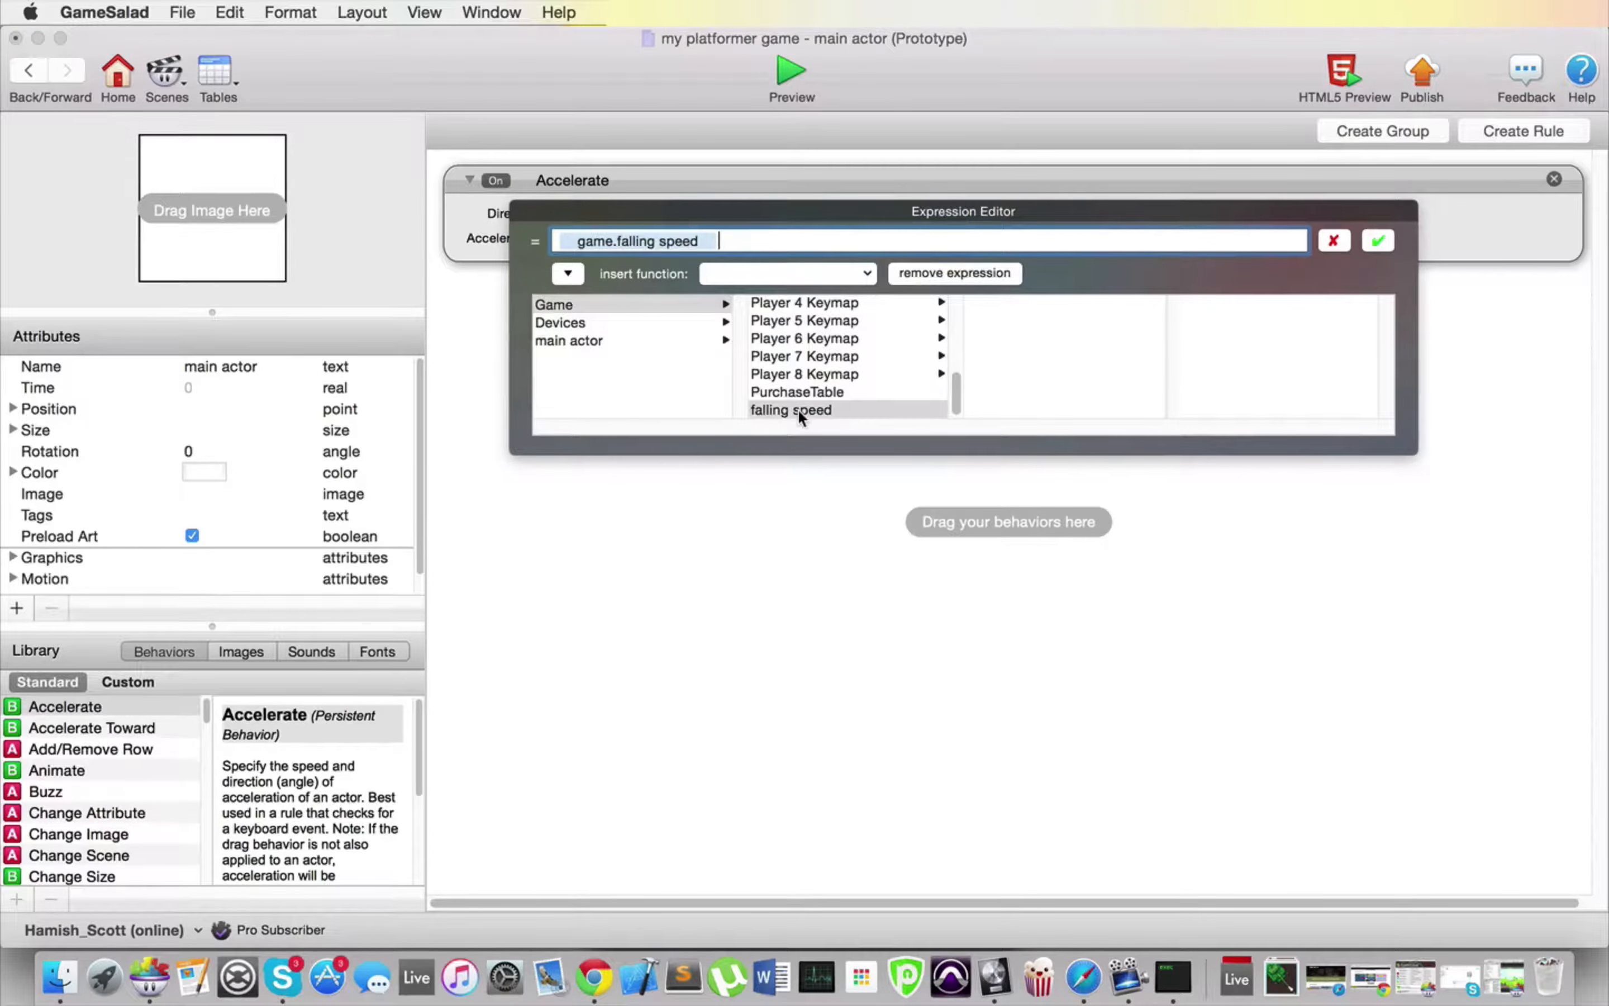
pyautogui.click(1382, 240)
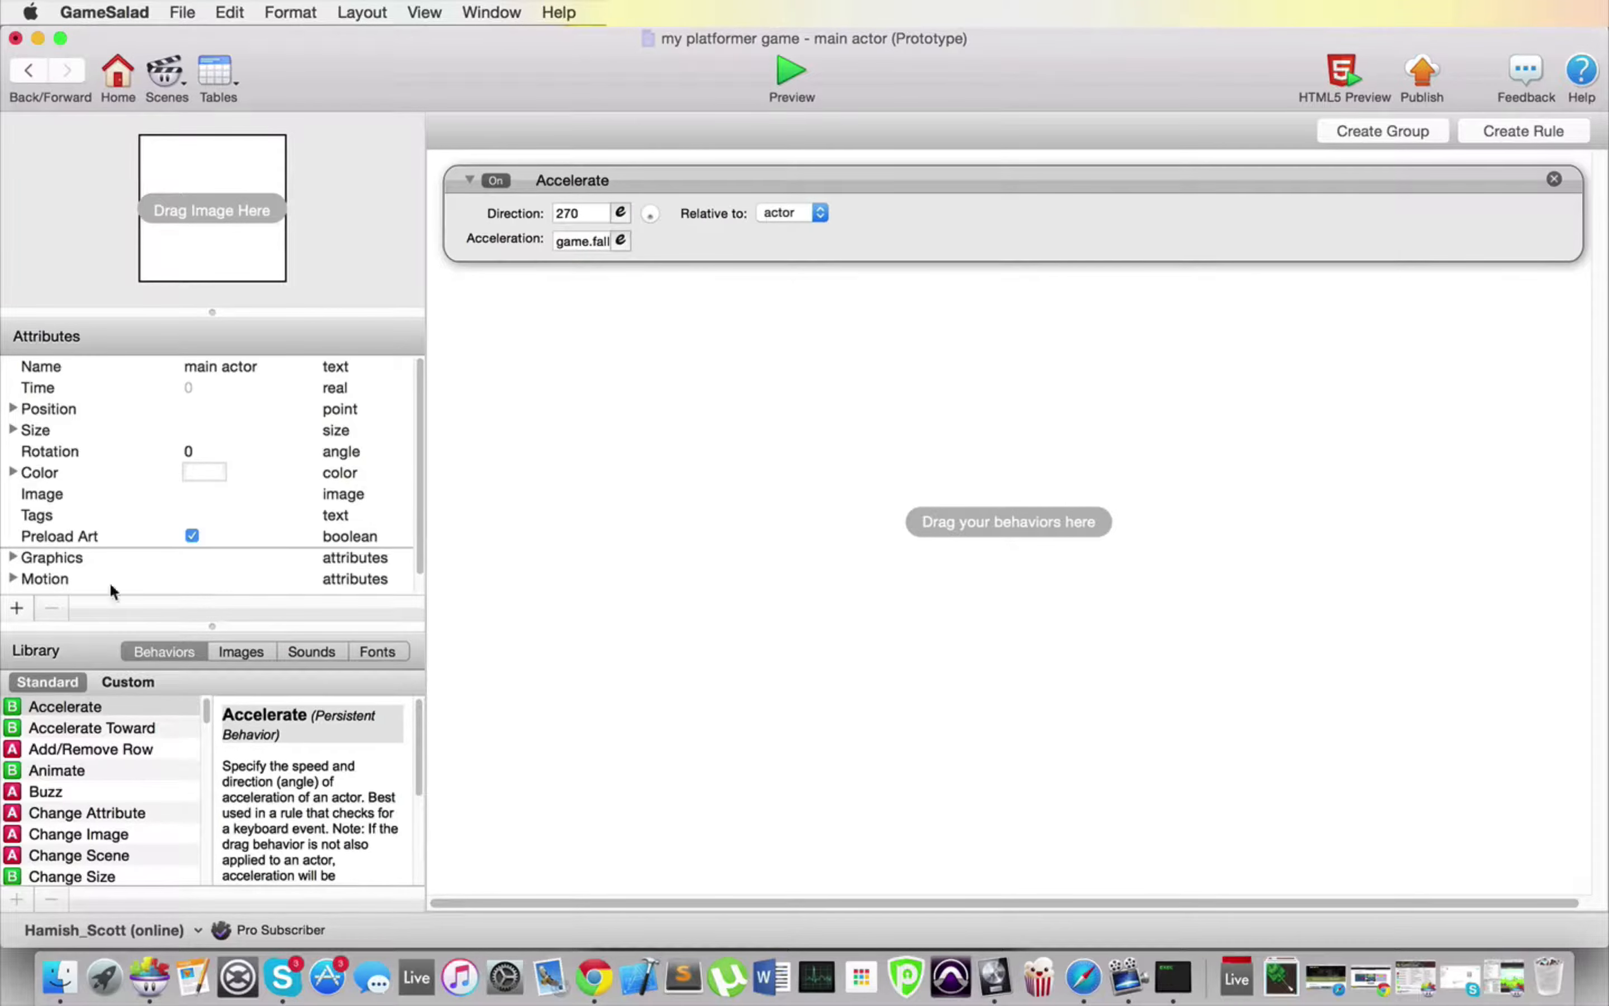
# Step: Add a Collide behavior to the main actor for actors of type ground and preview the game
pyautogui.scroll(-3, 122, 808)
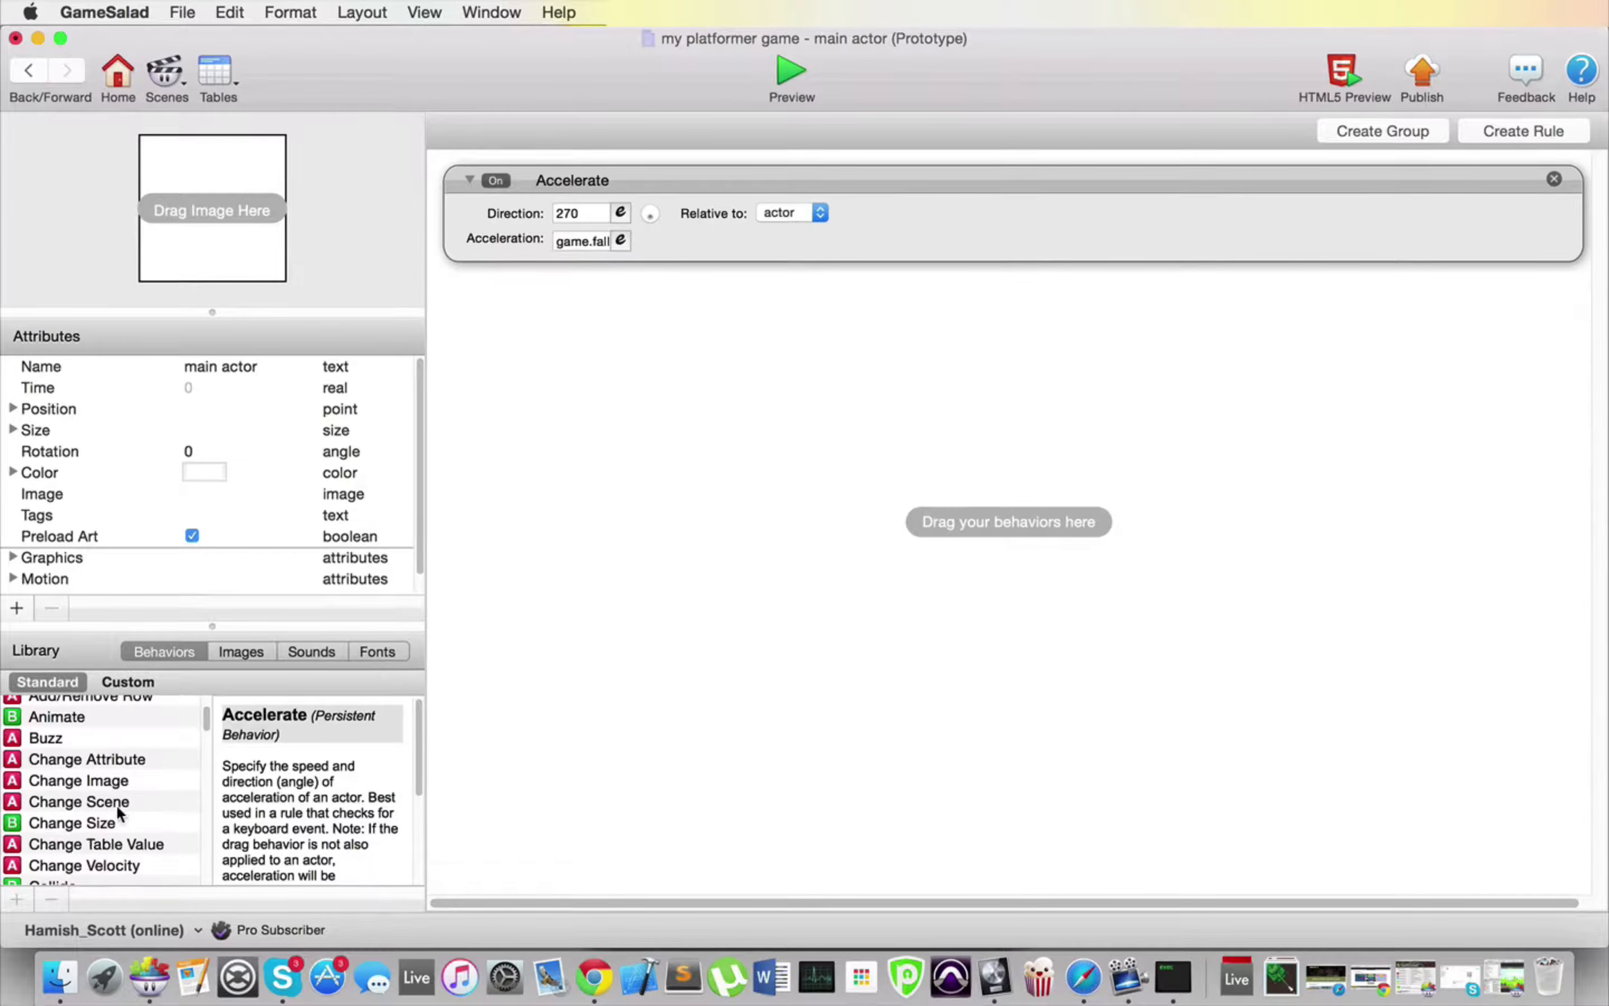
pyautogui.scroll(-5, 84, 819)
pyautogui.moveTo(58, 797); pyautogui.dragTo(571, 436)
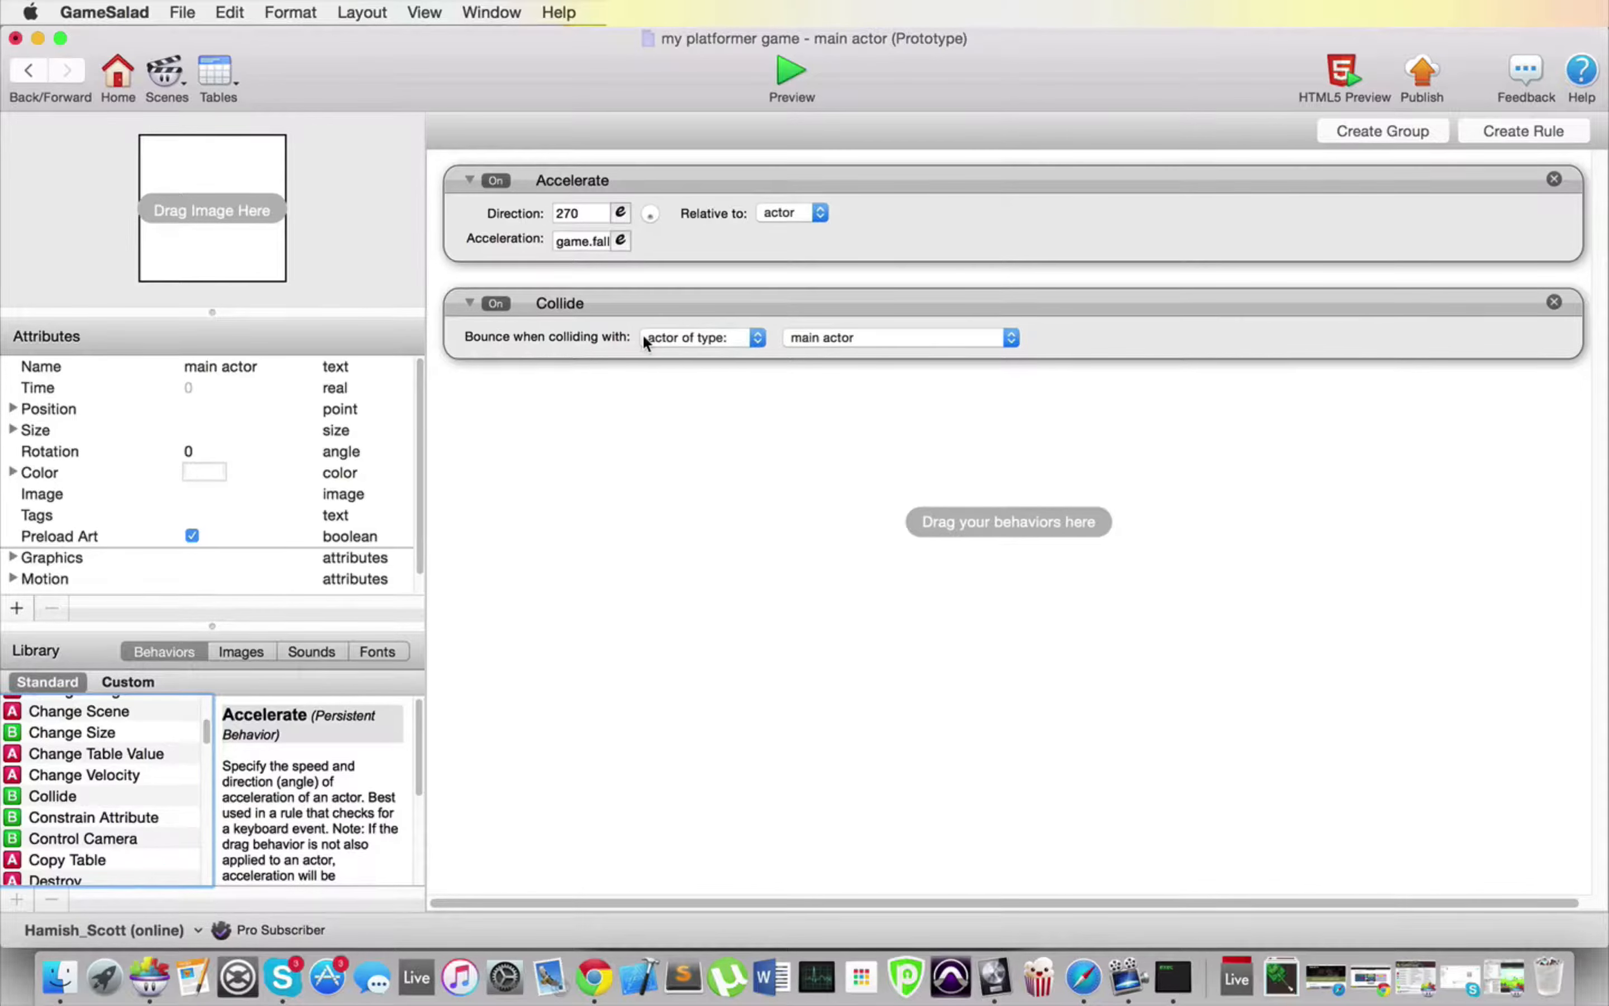
pyautogui.click(933, 338)
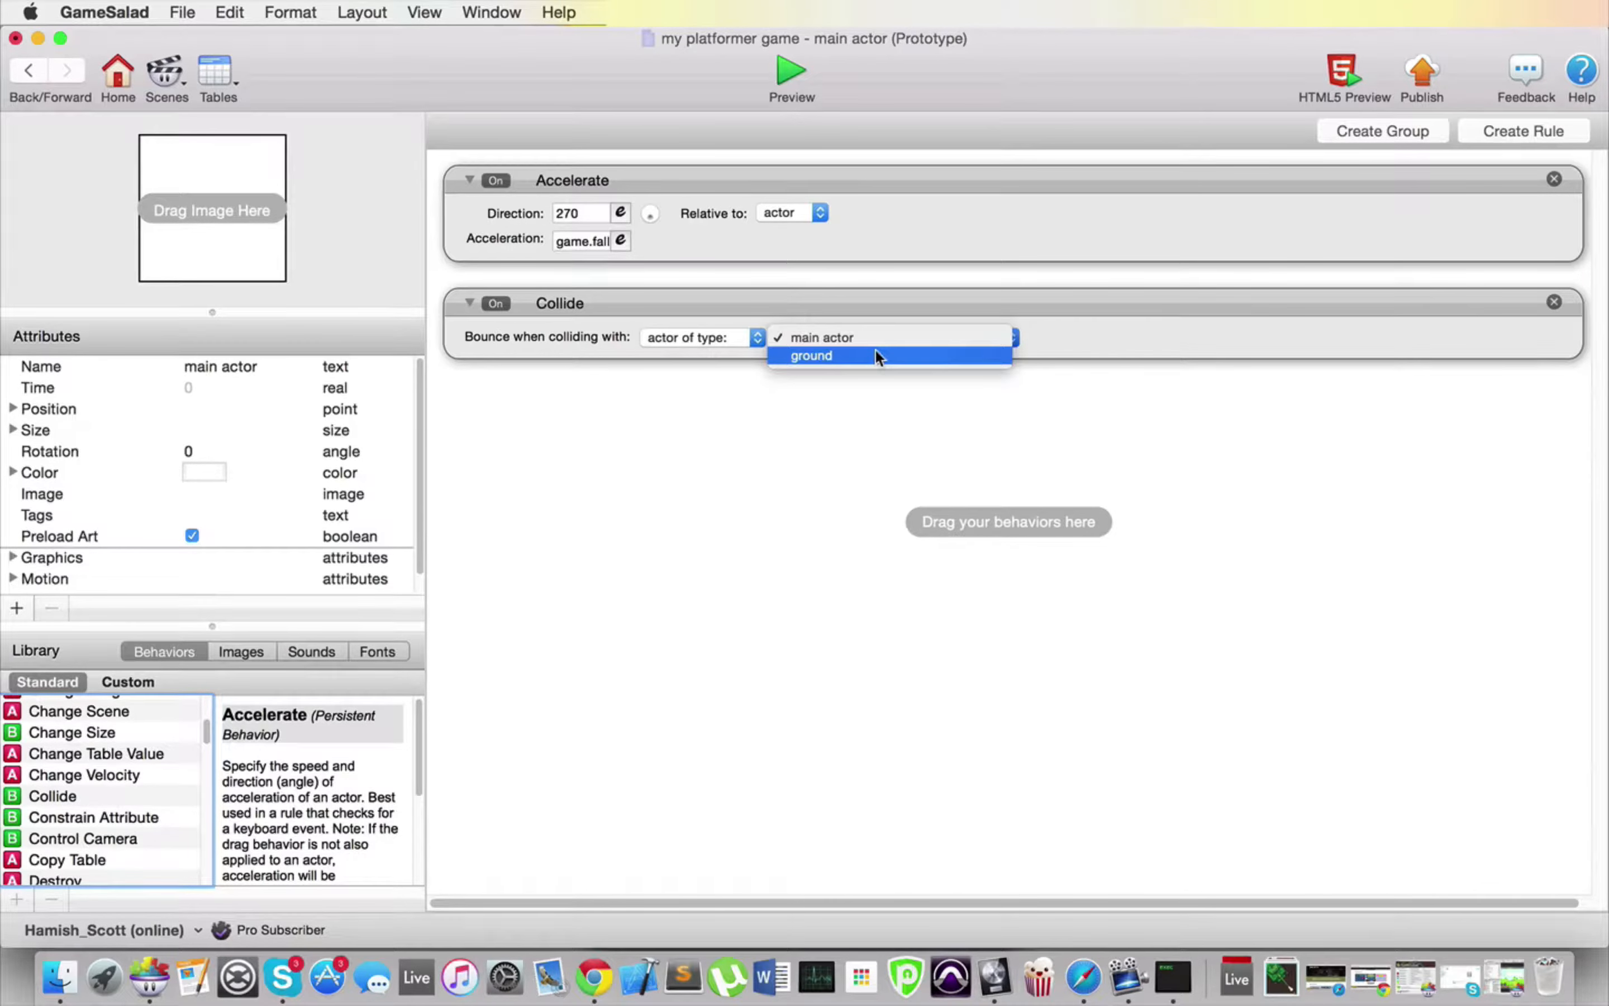
pyautogui.click(808, 355)
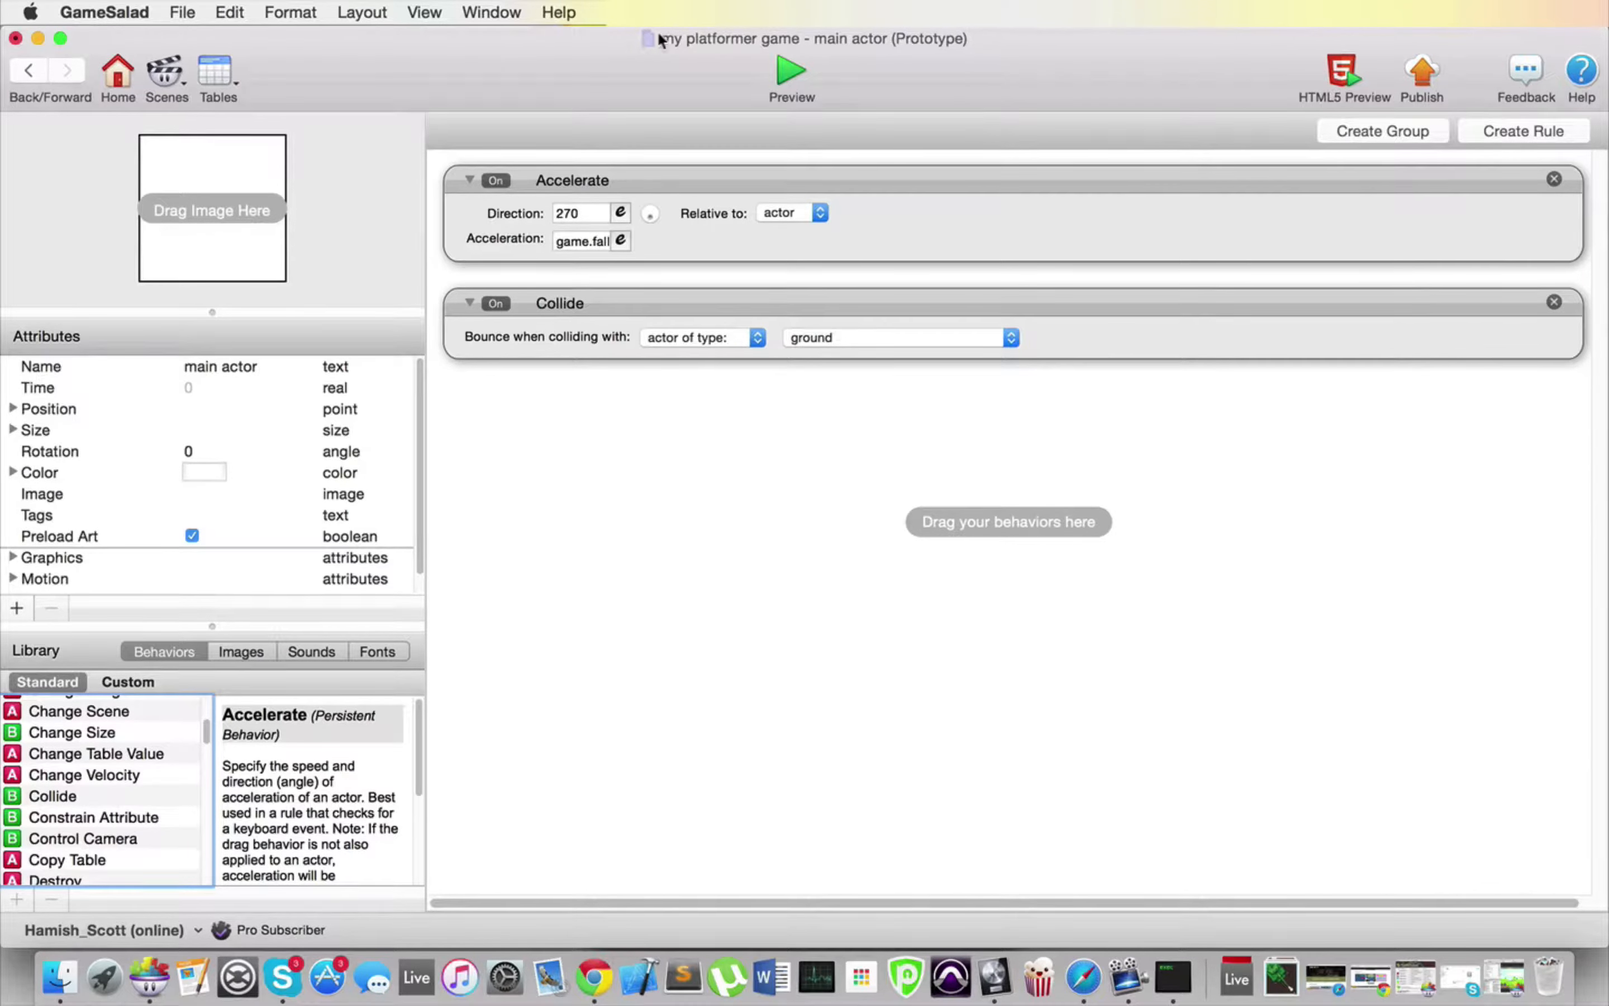
pyautogui.click(791, 71)
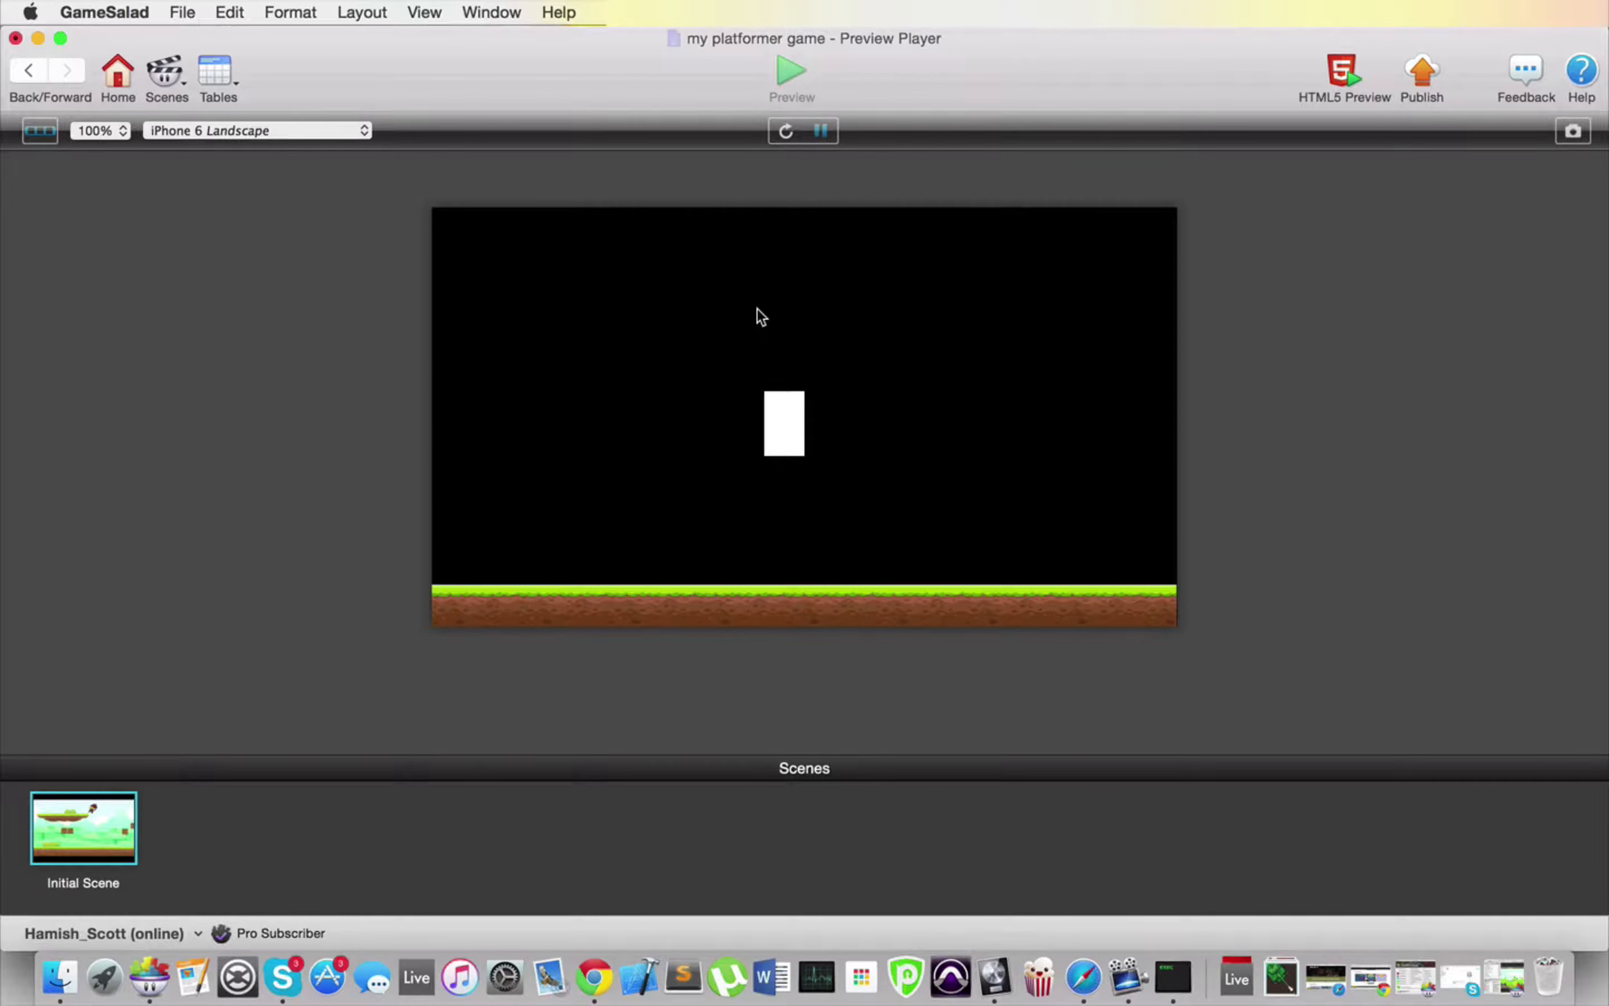
# Step: Set the falling speed game attribute to 800 from the Initial Scene and preview the game
pyautogui.click(120, 80)
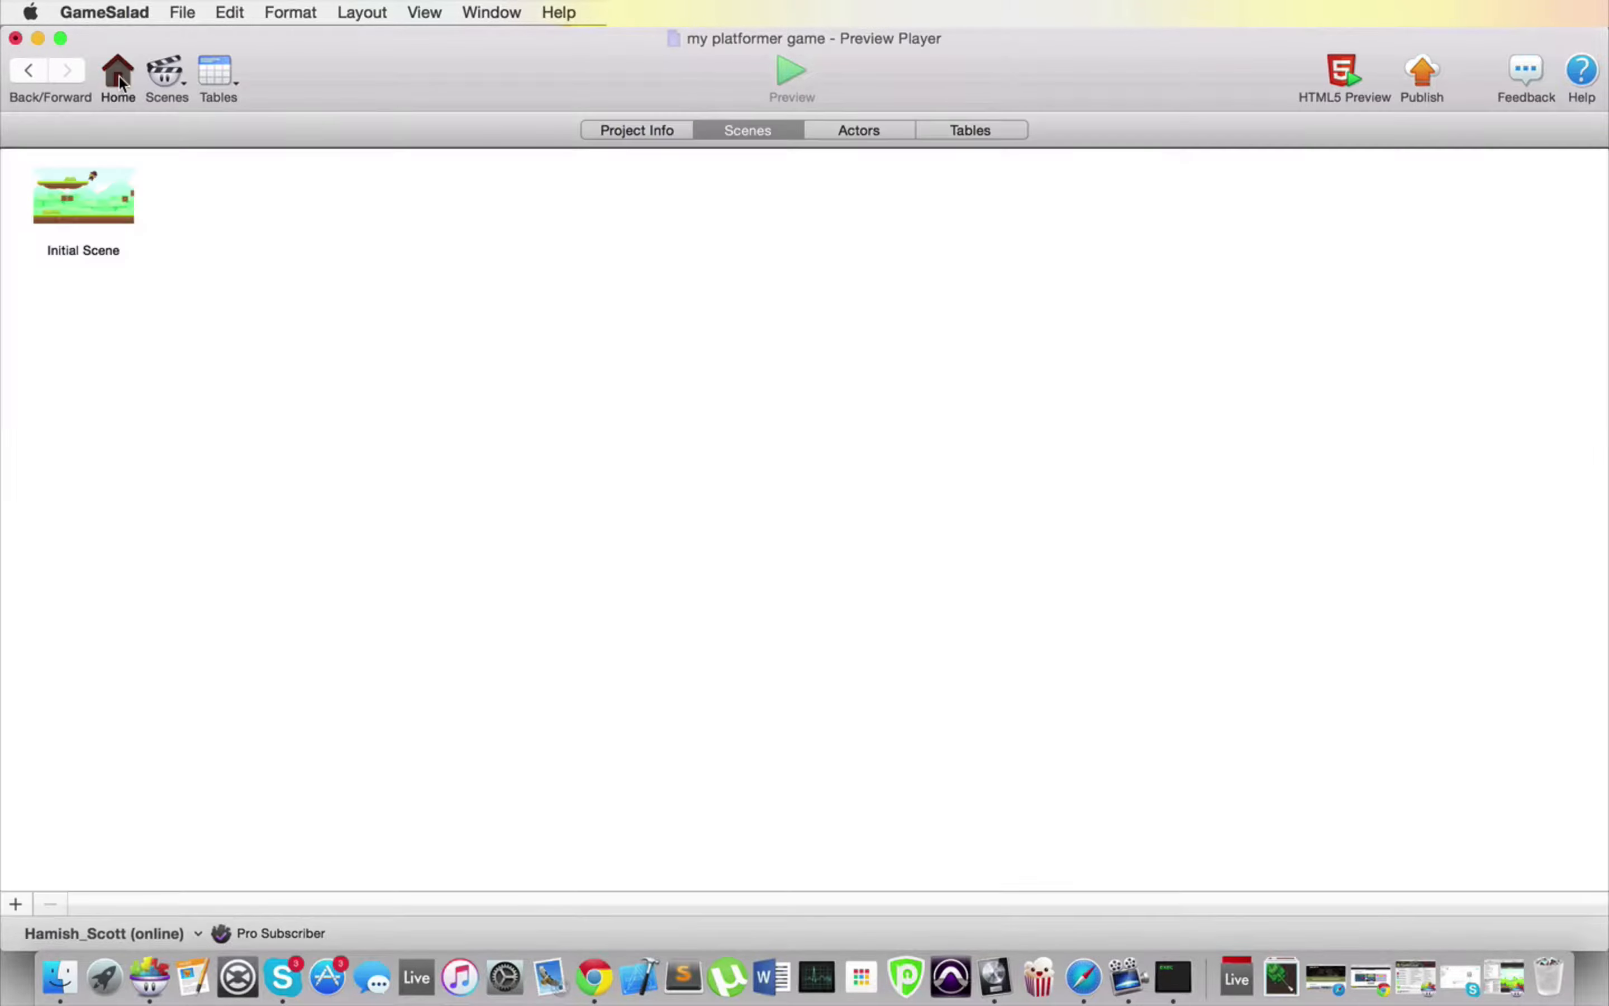
pyautogui.doubleClick(94, 209)
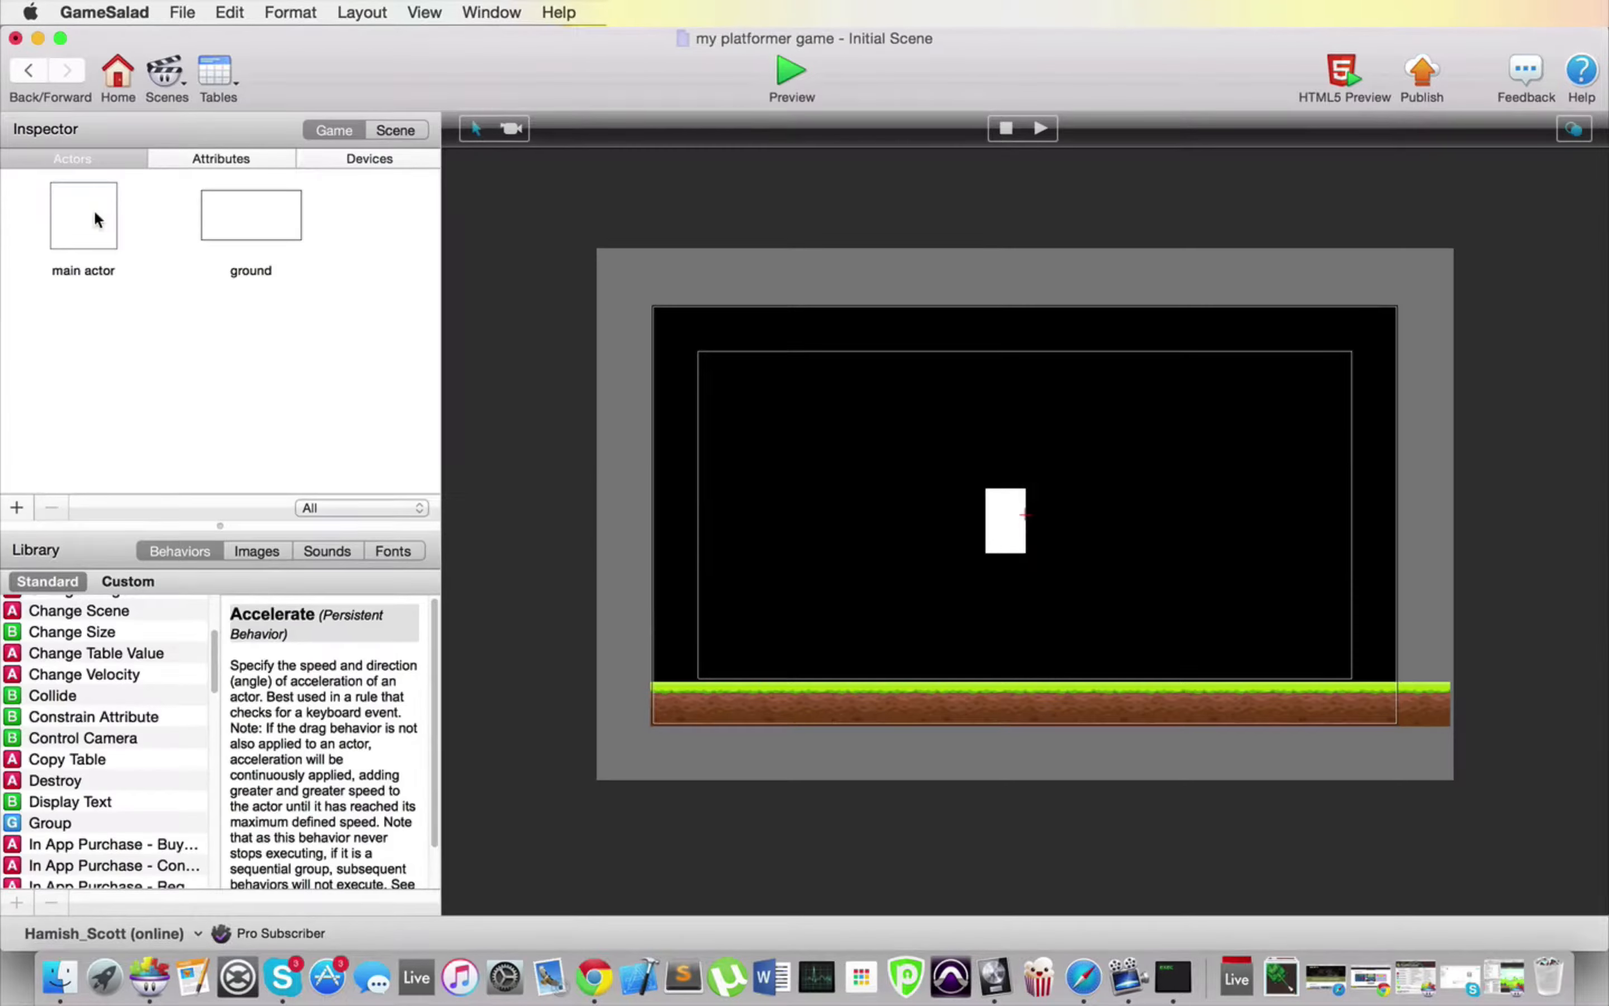
pyautogui.click(219, 160)
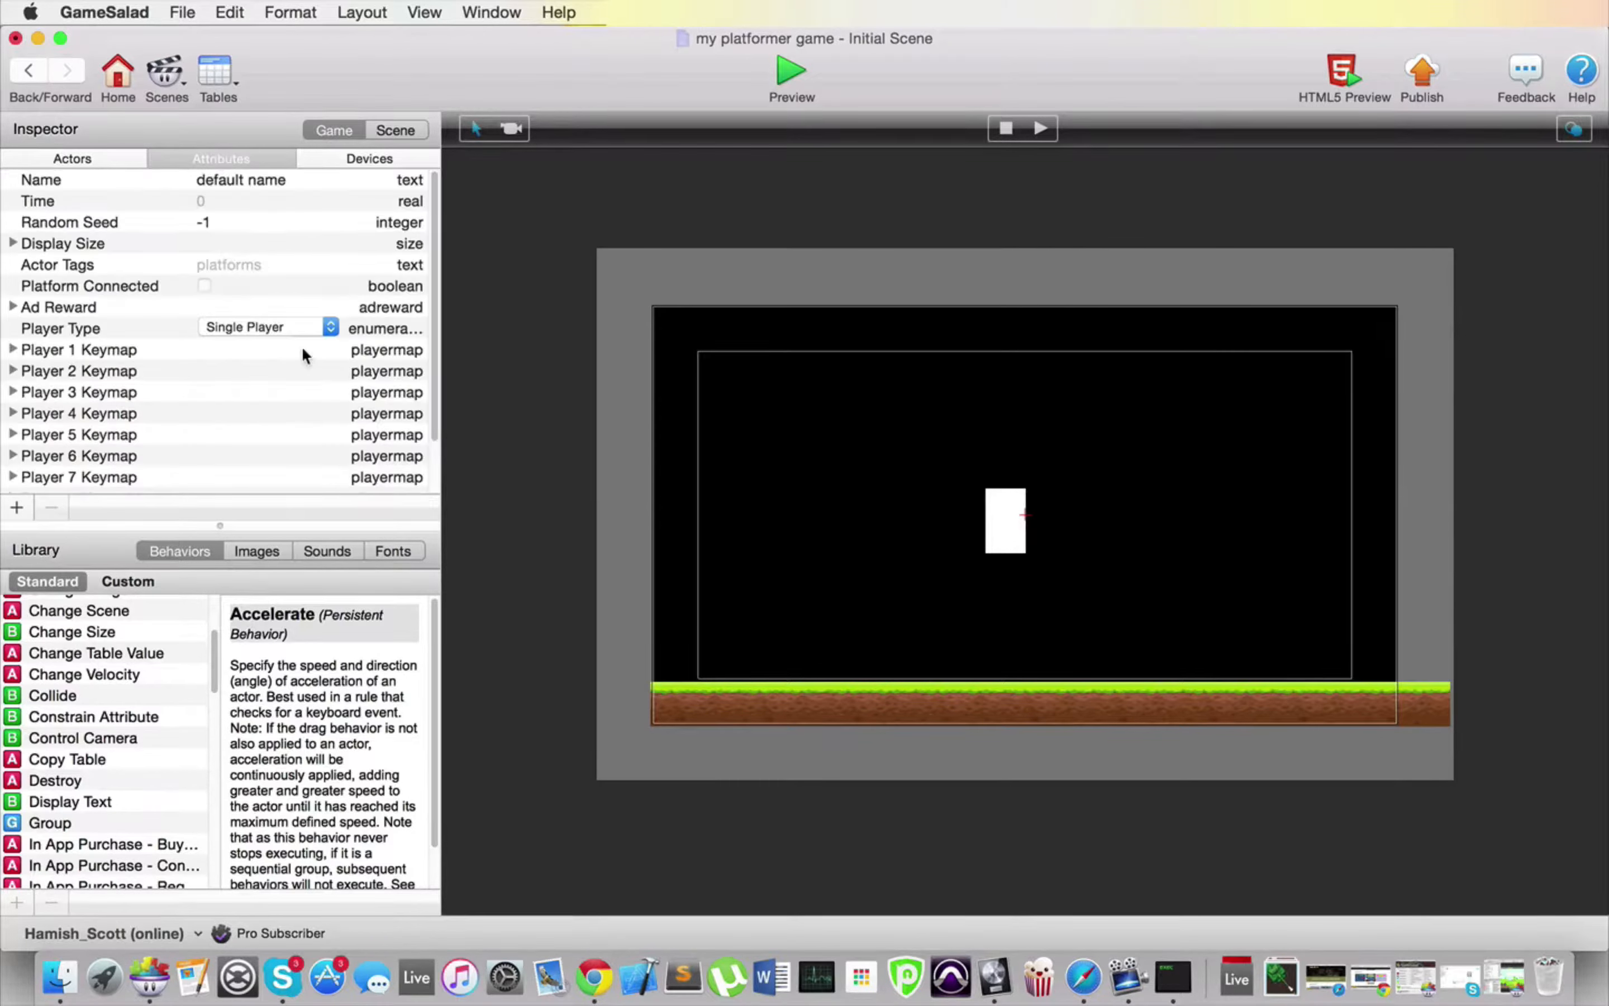
pyautogui.scroll(-3, 305, 353)
pyautogui.click(56, 485)
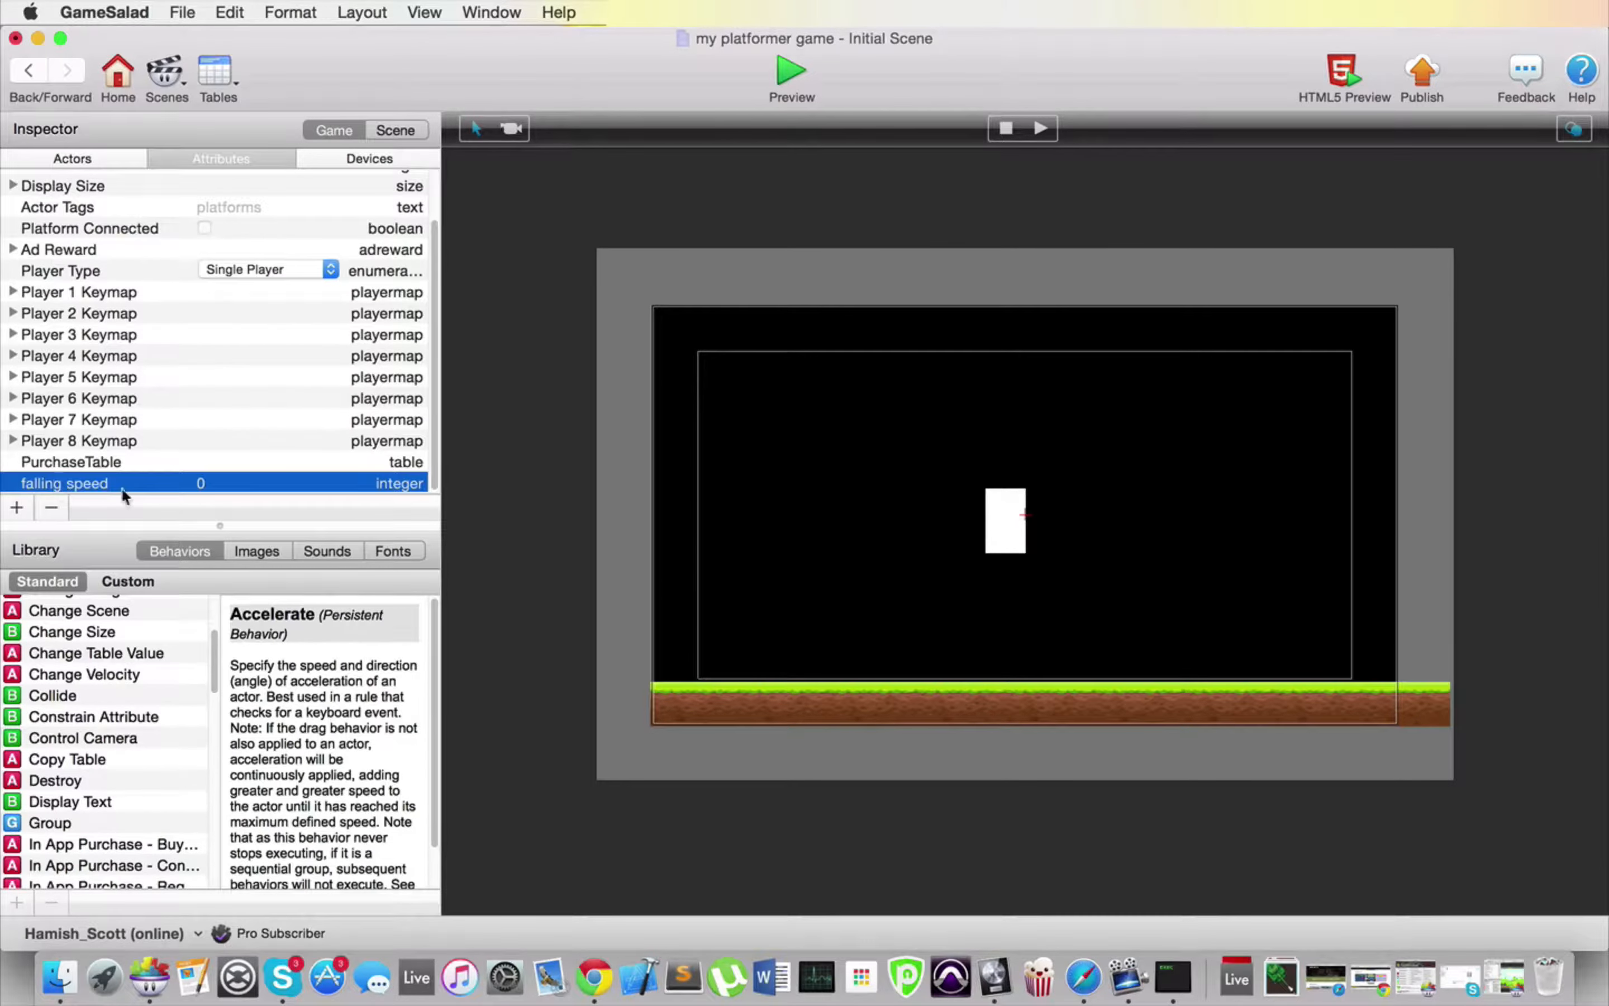
pyautogui.click(204, 486)
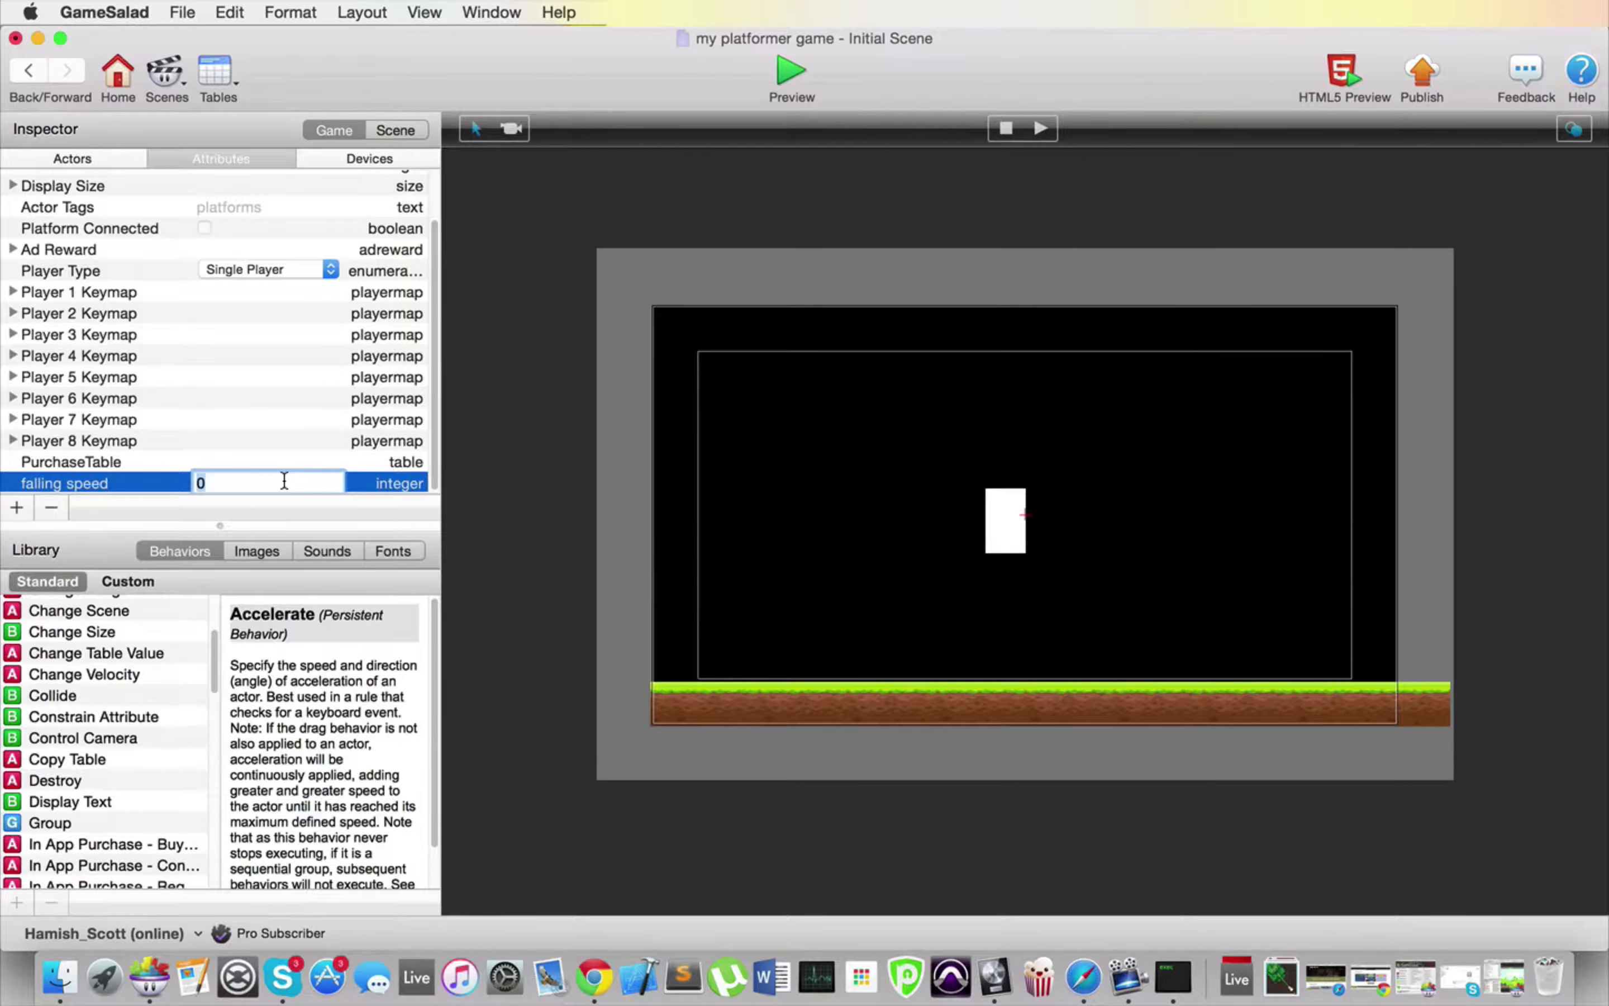
pyautogui.write('800')
pyautogui.press('Return')
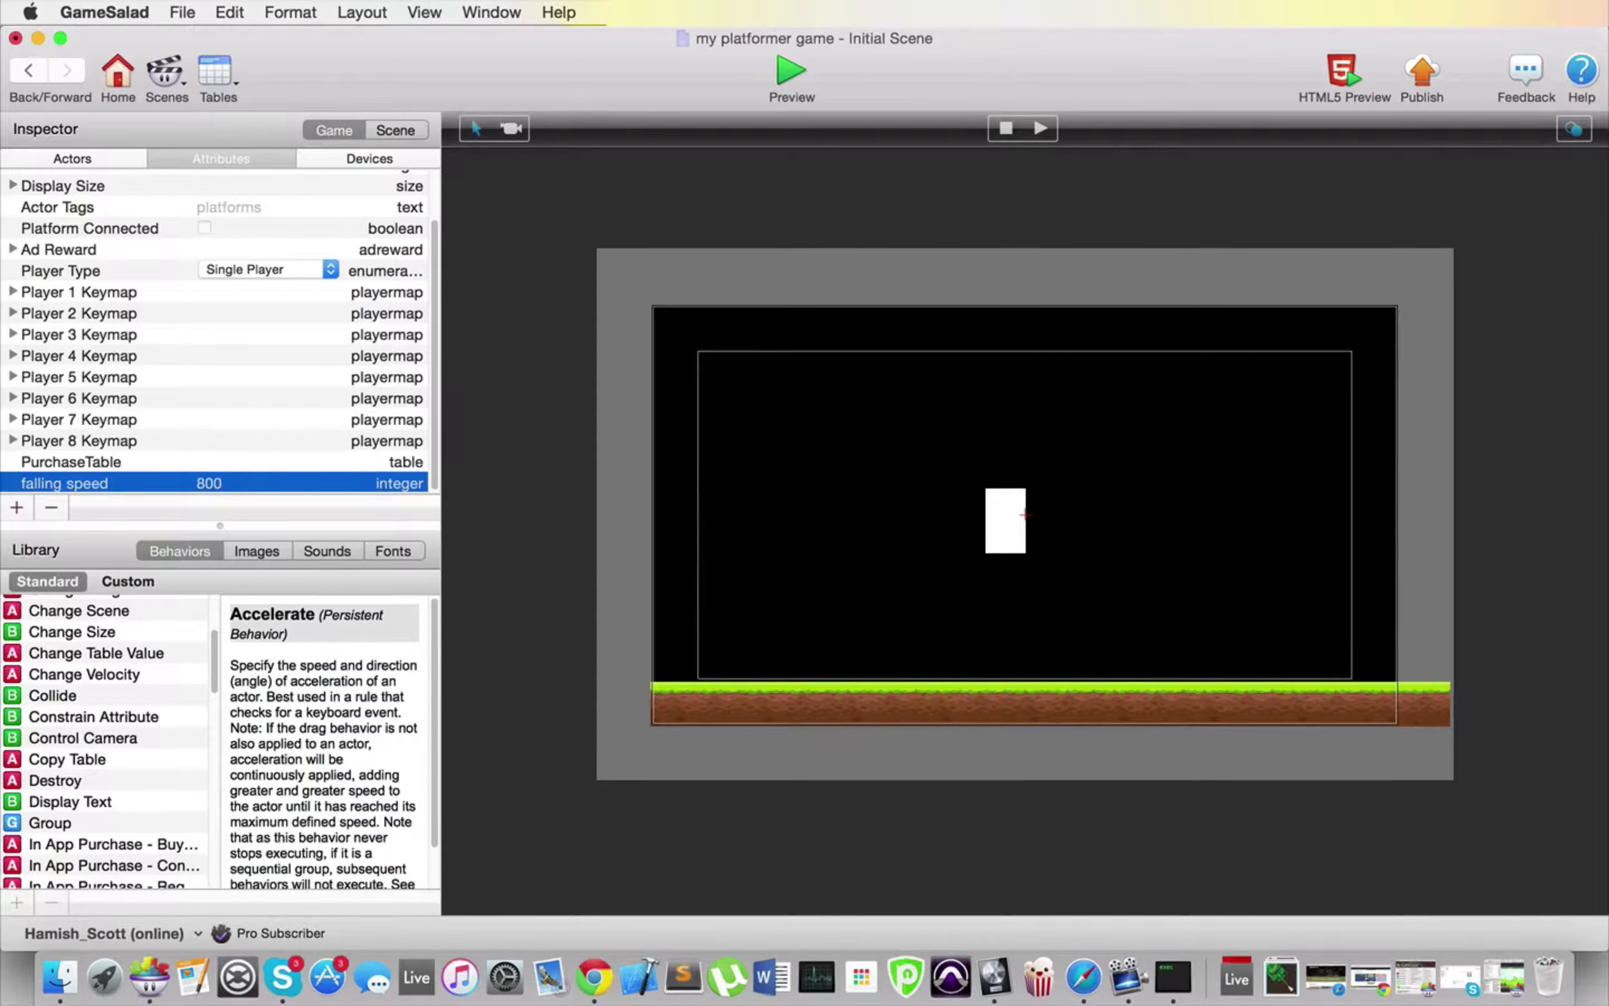
pyautogui.click(791, 70)
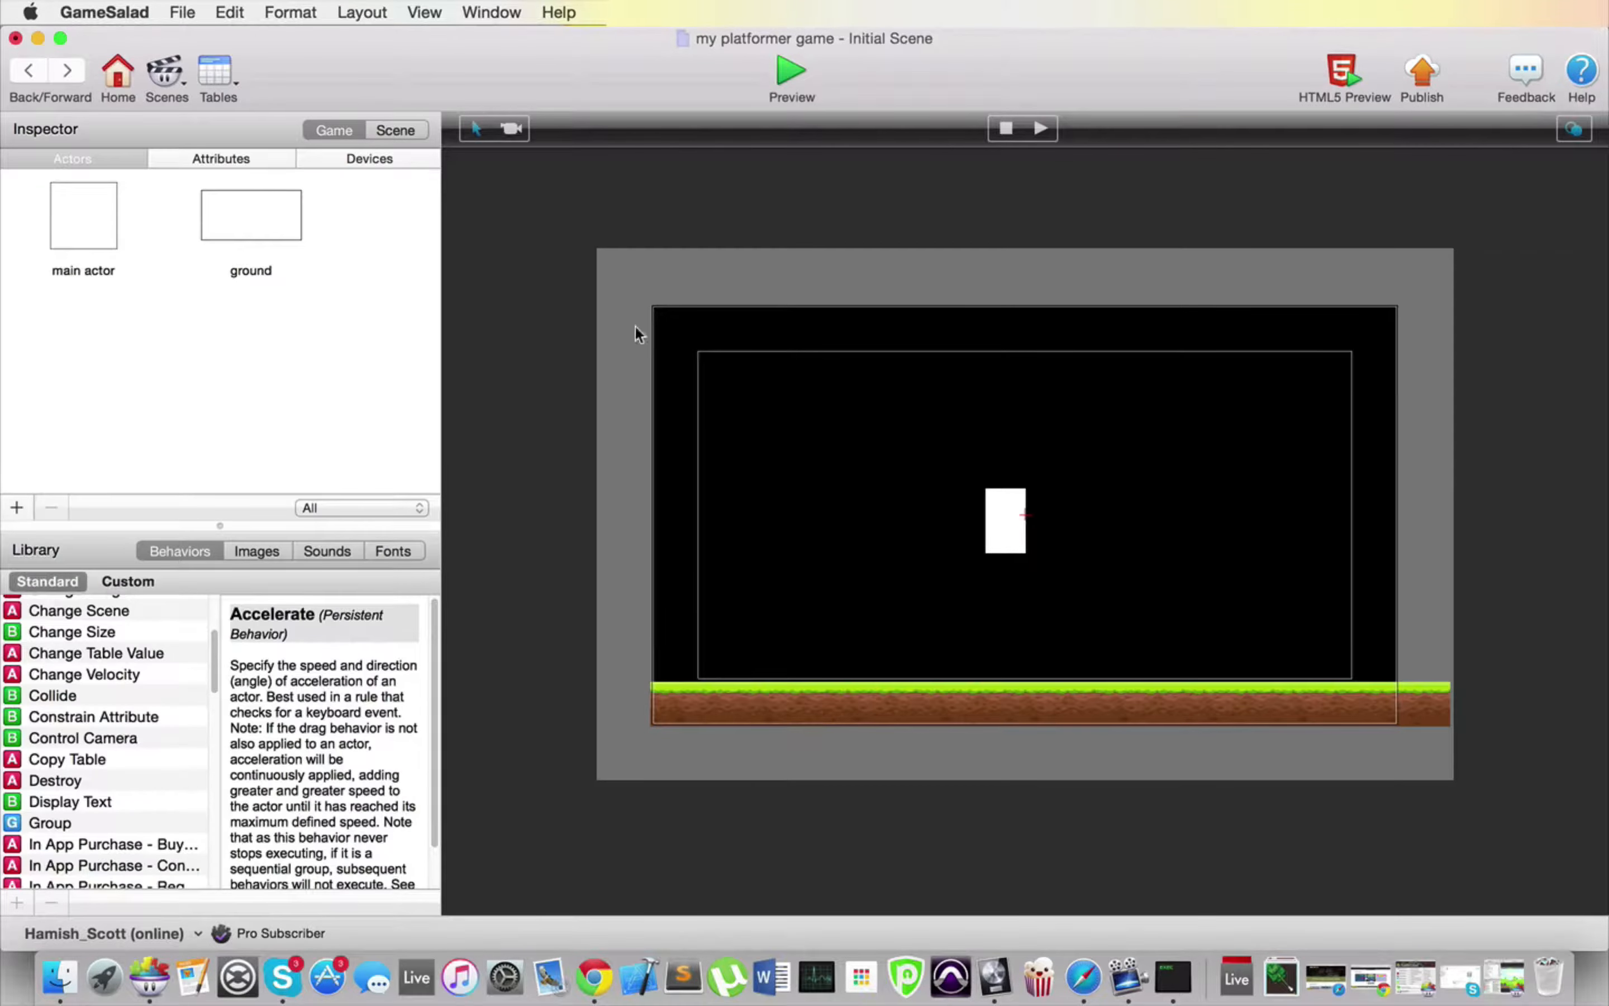
# Step: Set the main actor's density, friction and bounciness to 0 in its physics attributes and preview the game
pyautogui.doubleClick(67, 211)
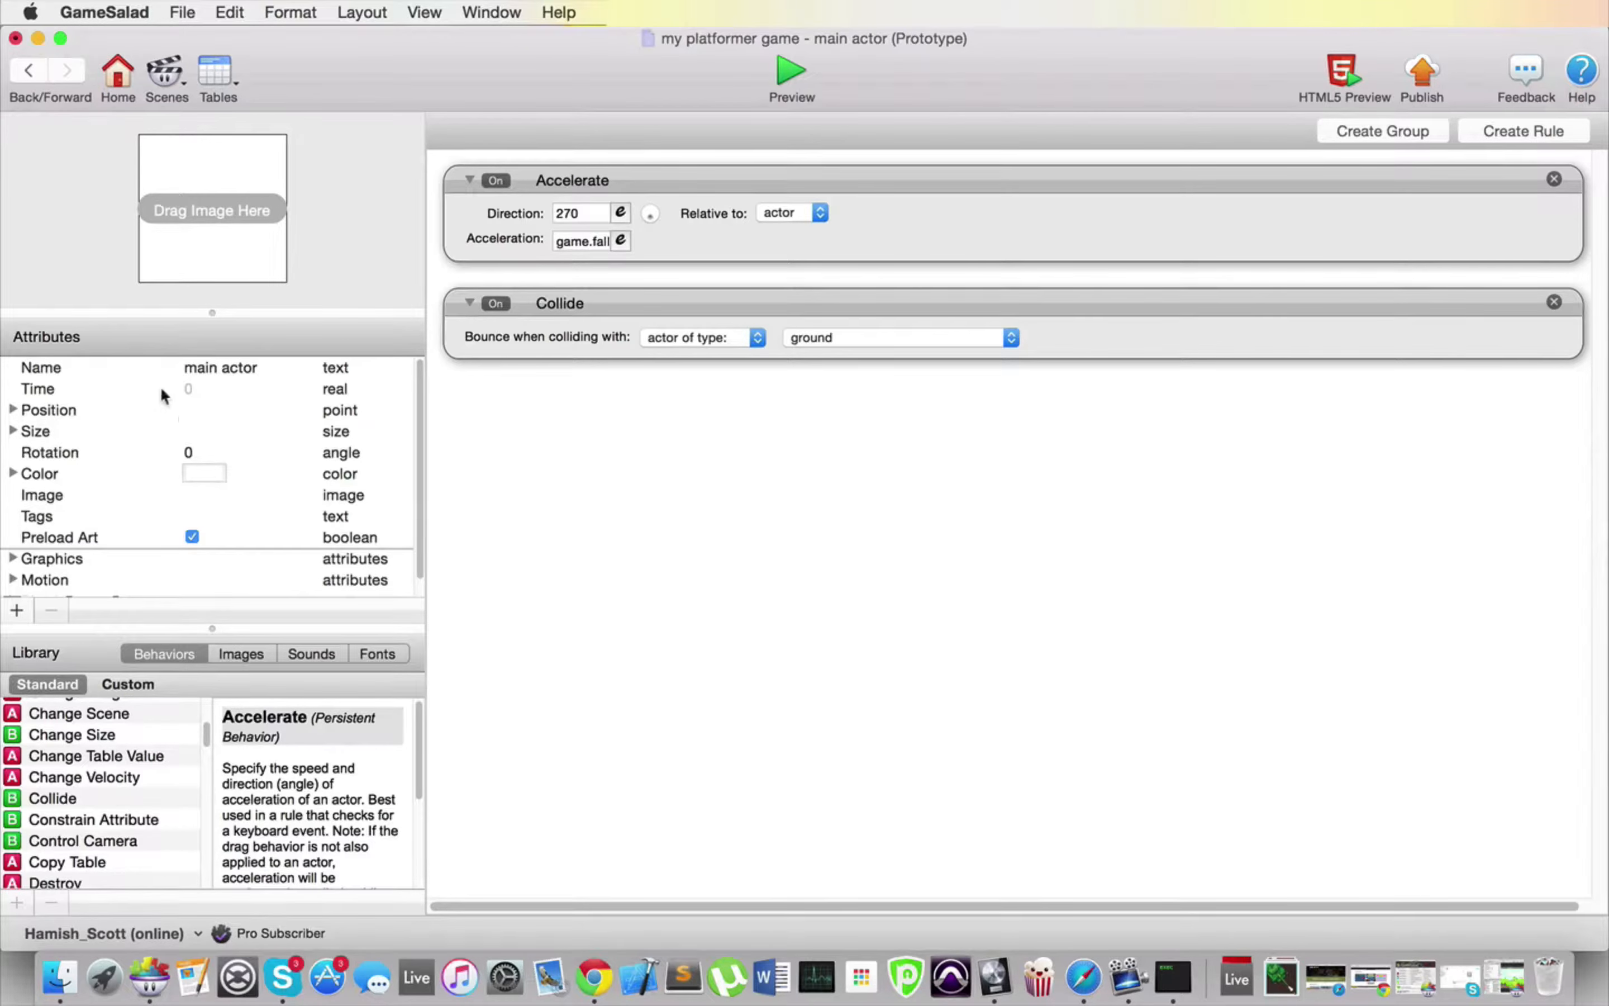
pyautogui.scroll(-3, 166, 419)
pyautogui.click(11, 587)
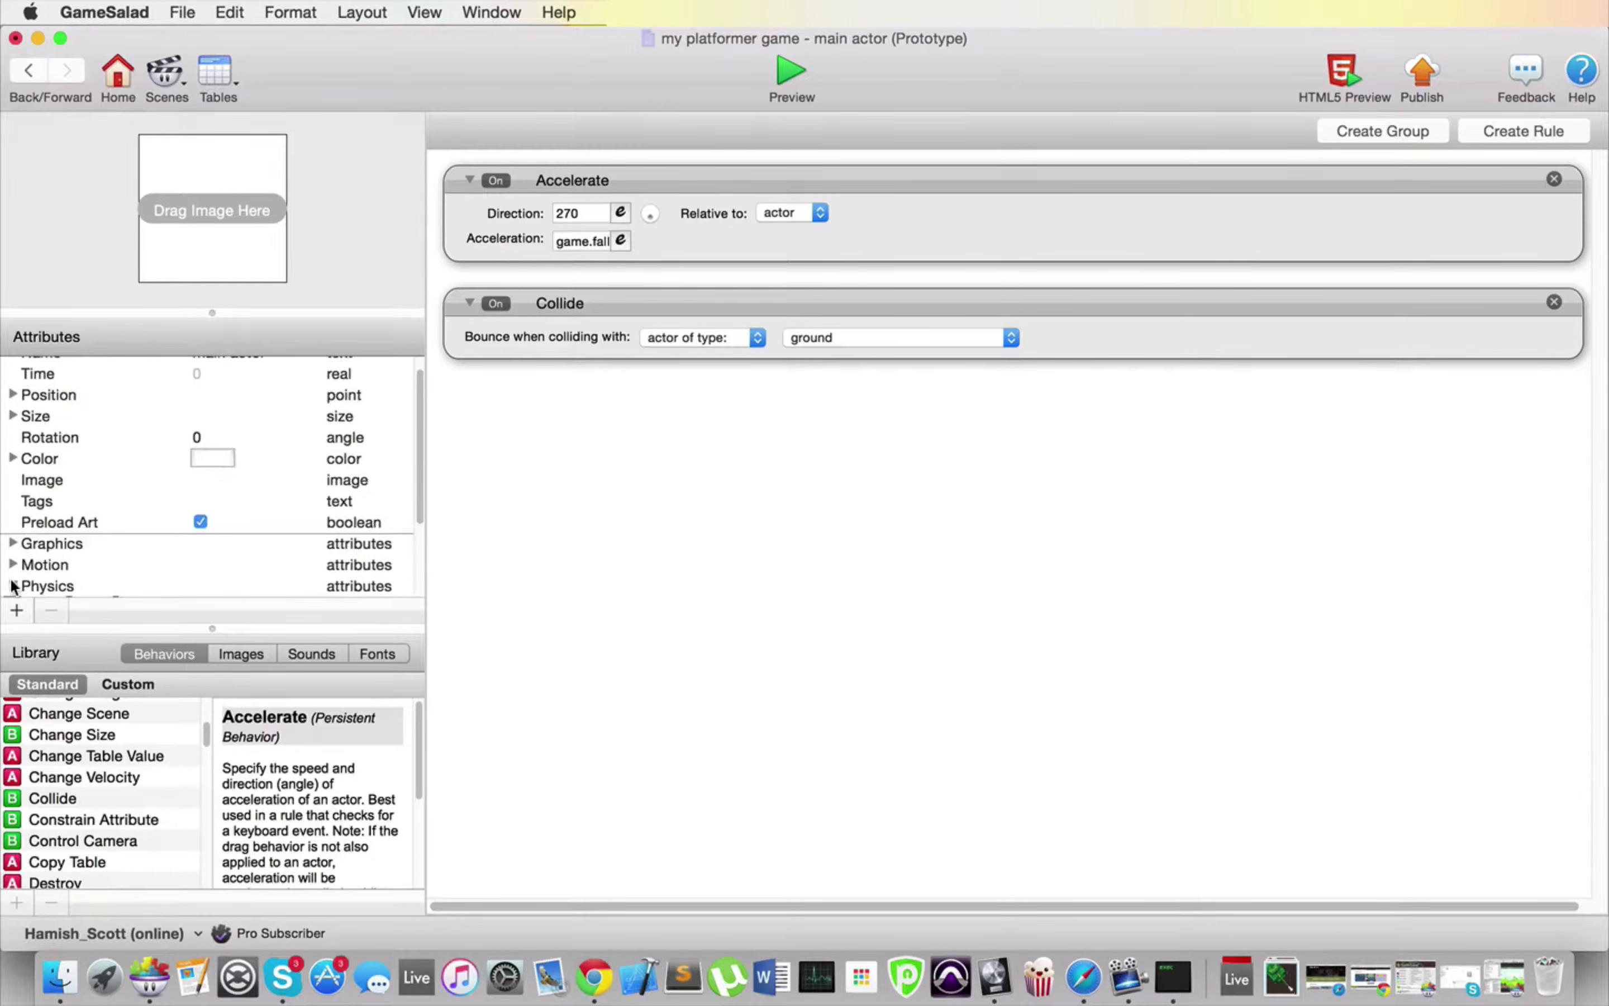
pyautogui.scroll(-5, 189, 525)
pyautogui.doubleClick(207, 397)
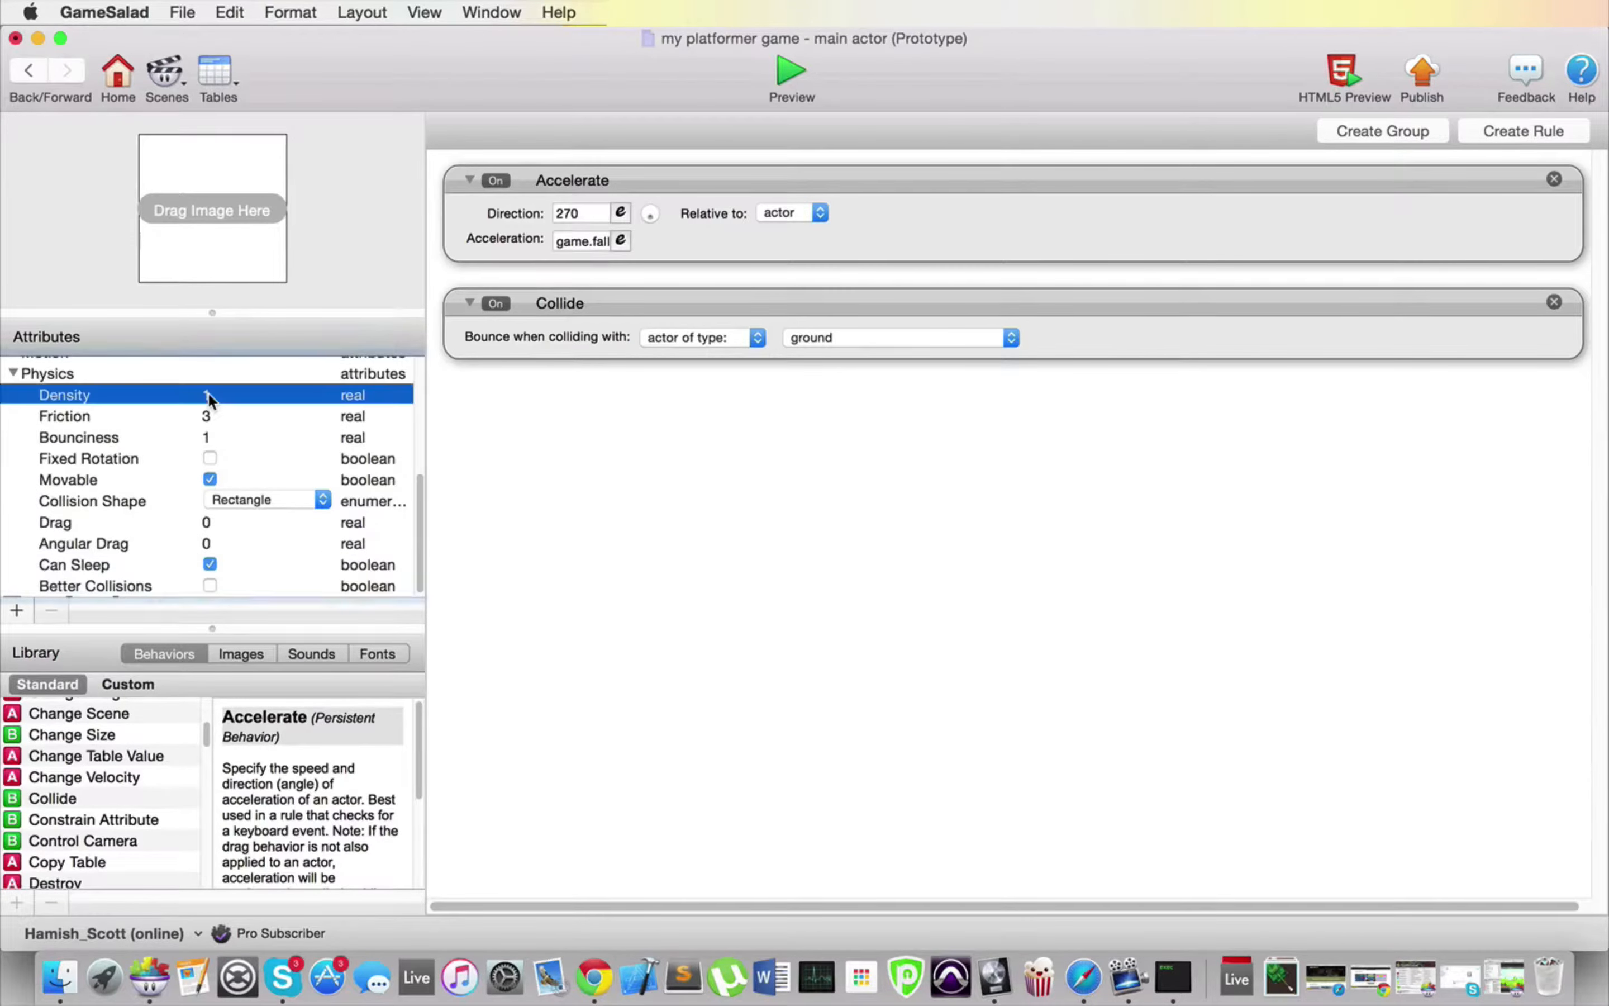
pyautogui.write('0')
pyautogui.doubleClick(208, 418)
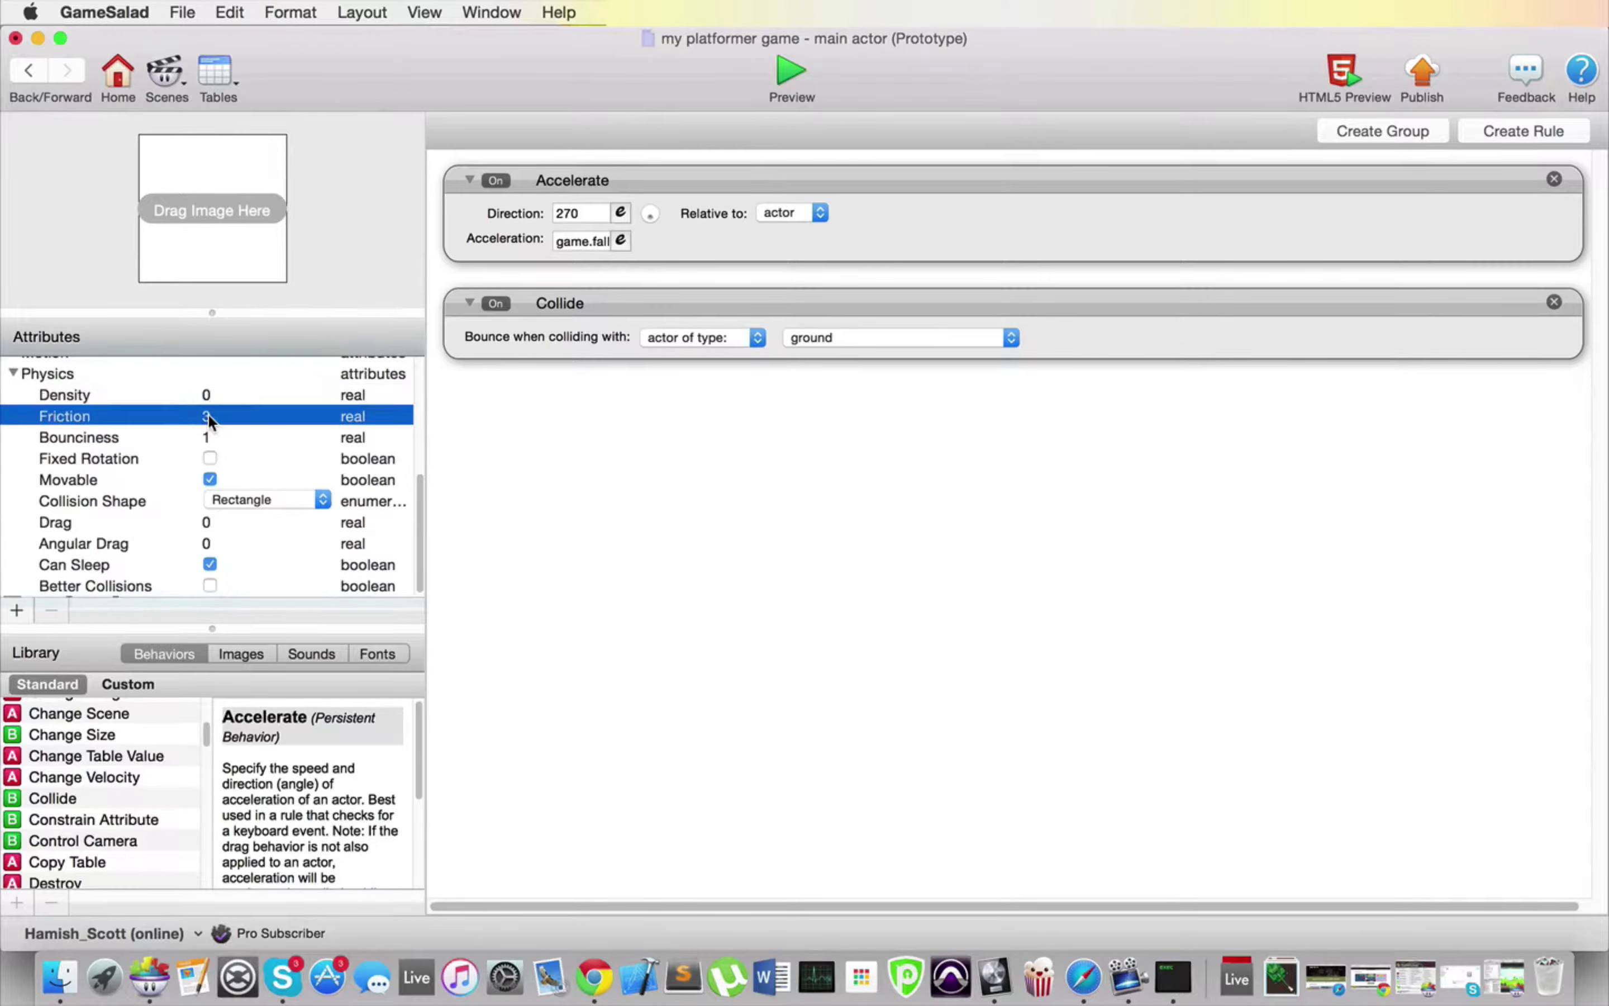
pyautogui.write('0')
pyautogui.click(210, 442)
pyautogui.doubleClick(208, 439)
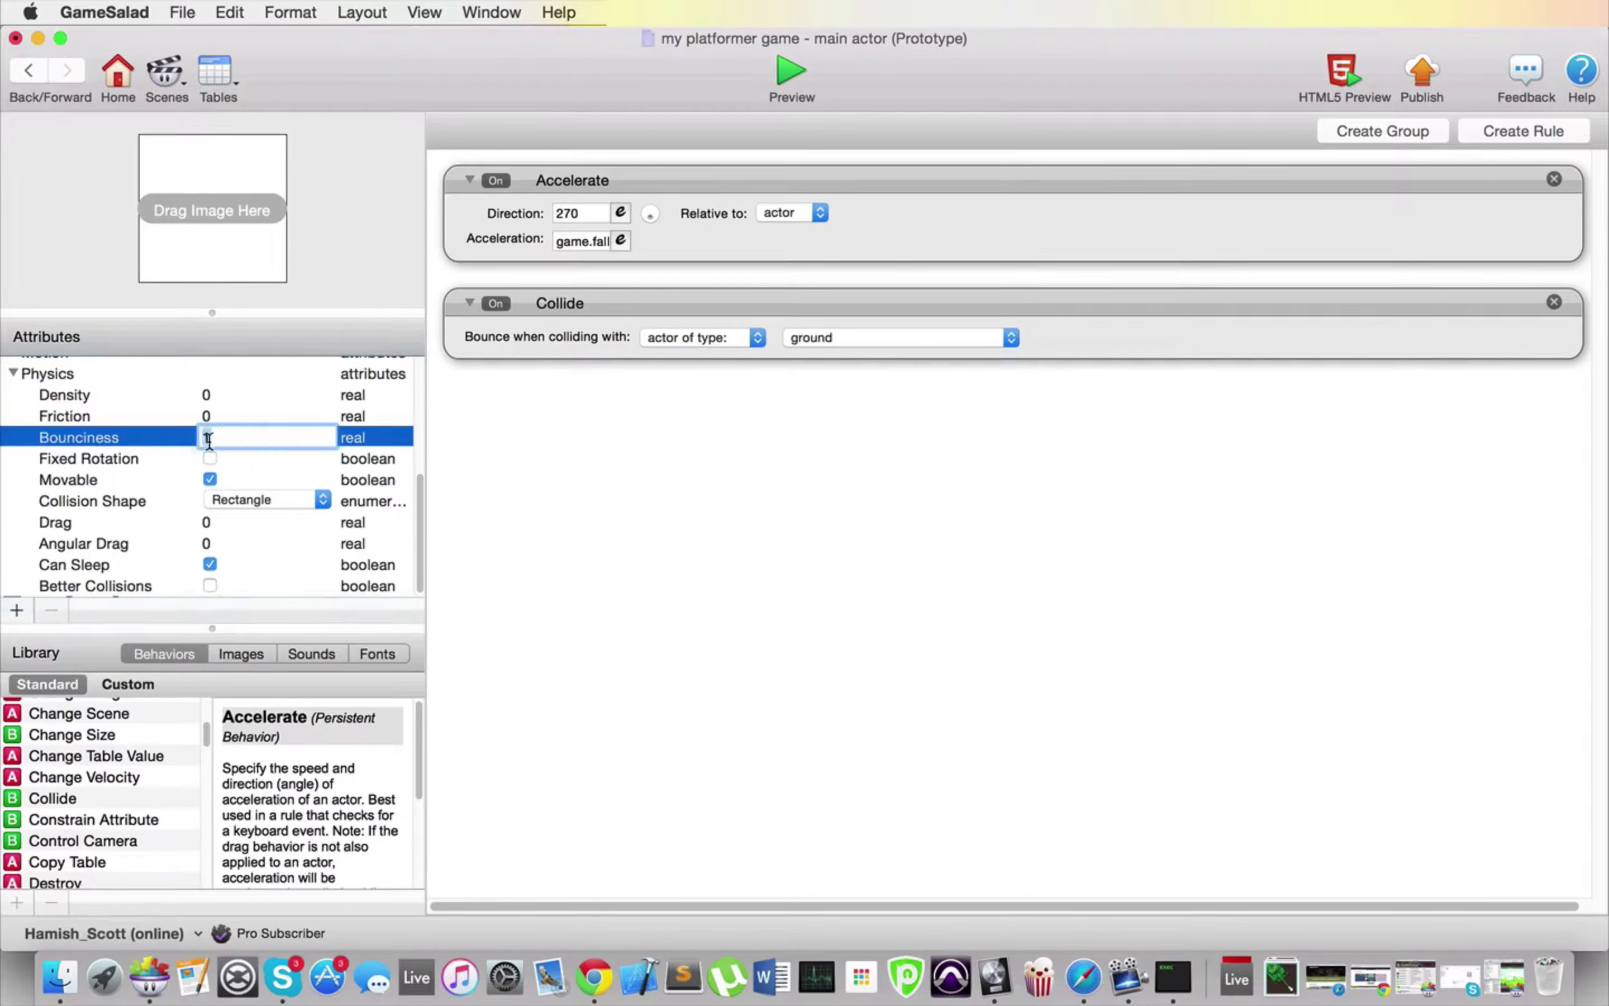
pyautogui.write('0')
pyautogui.press('Return')
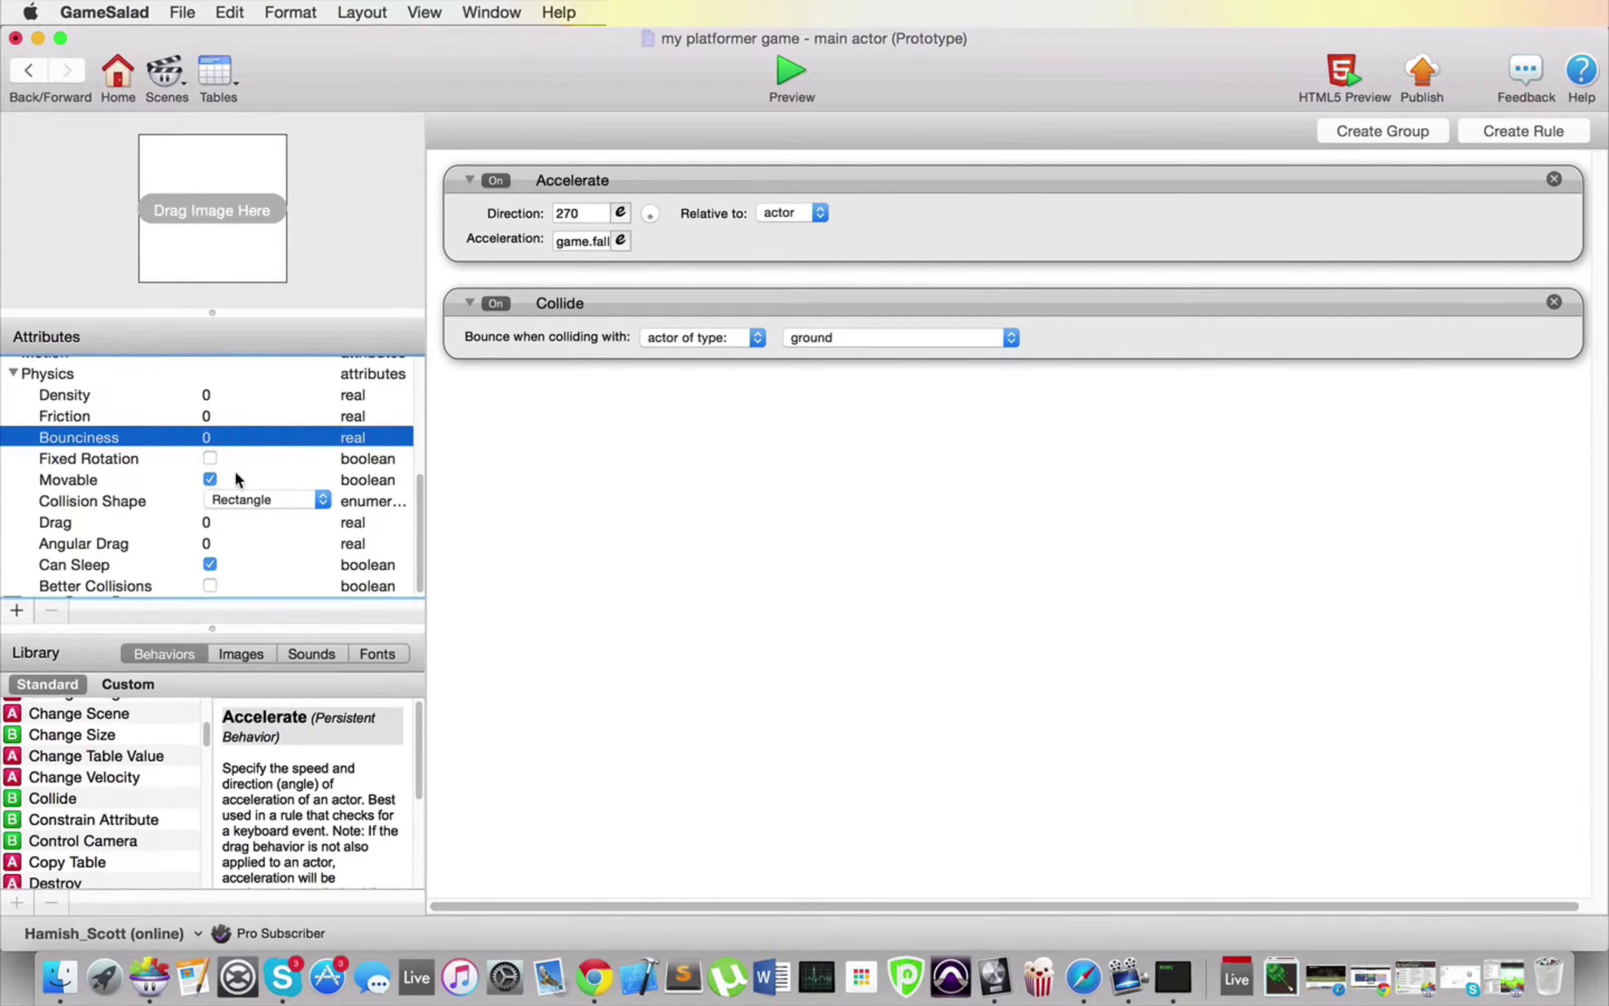
pyautogui.click(209, 479)
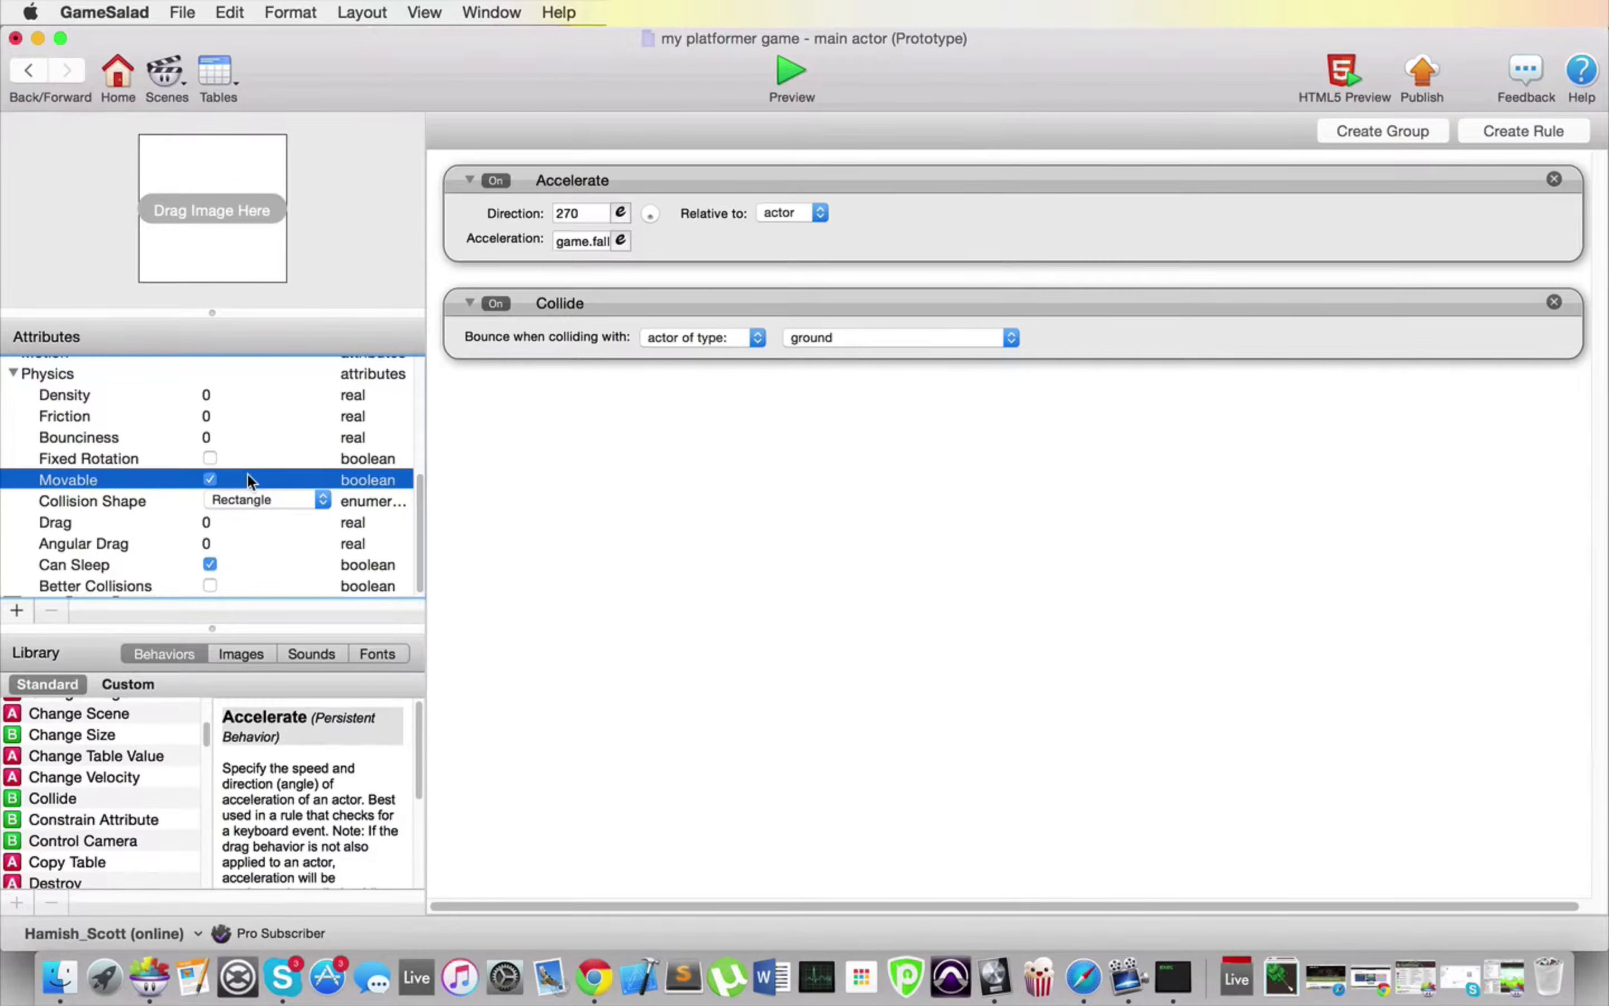
pyautogui.click(791, 73)
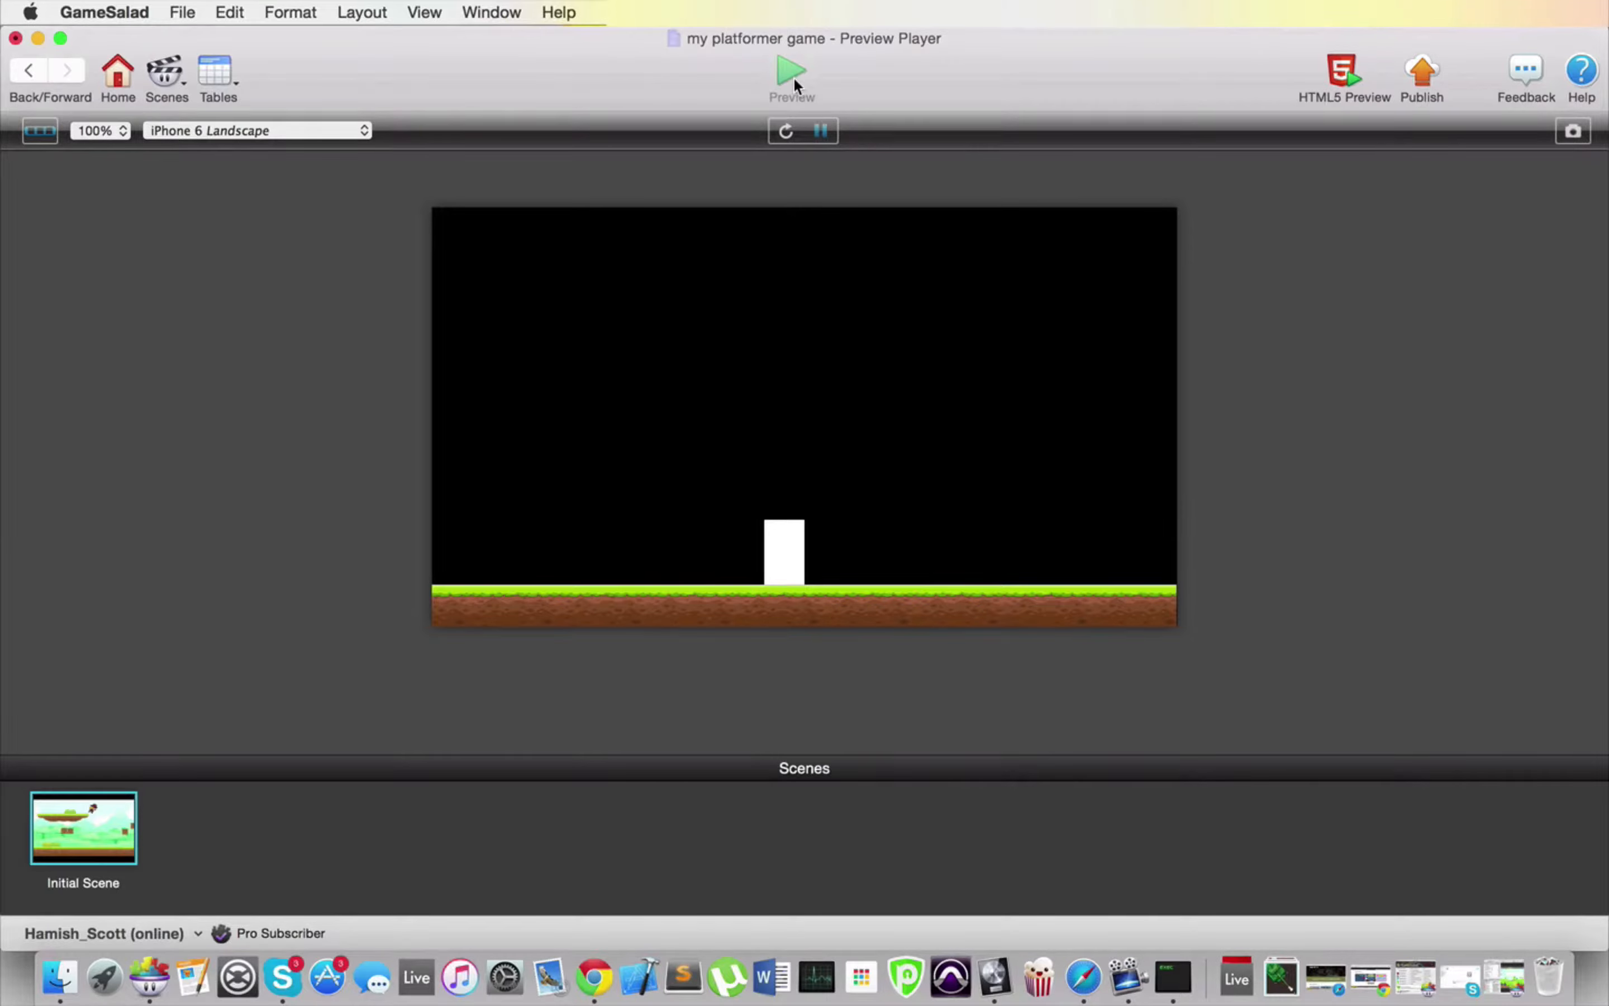
pyautogui.click(793, 75)
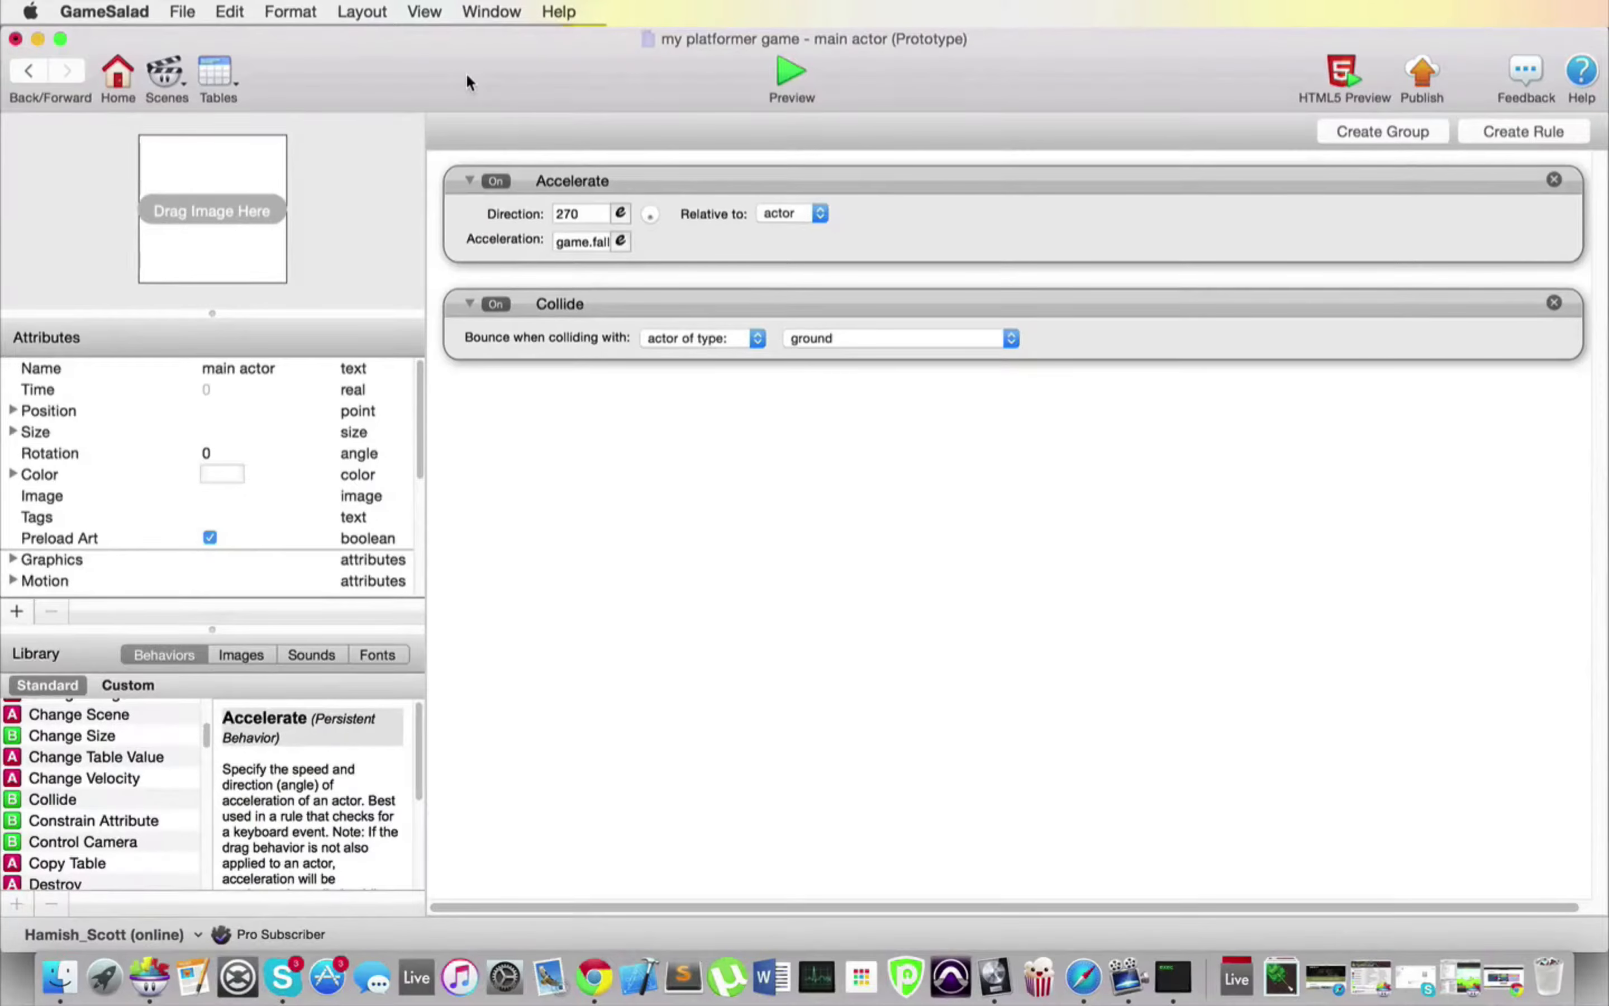
# Step: Add two new game attributes of type real from the Initial Scene
pyautogui.click(31, 70)
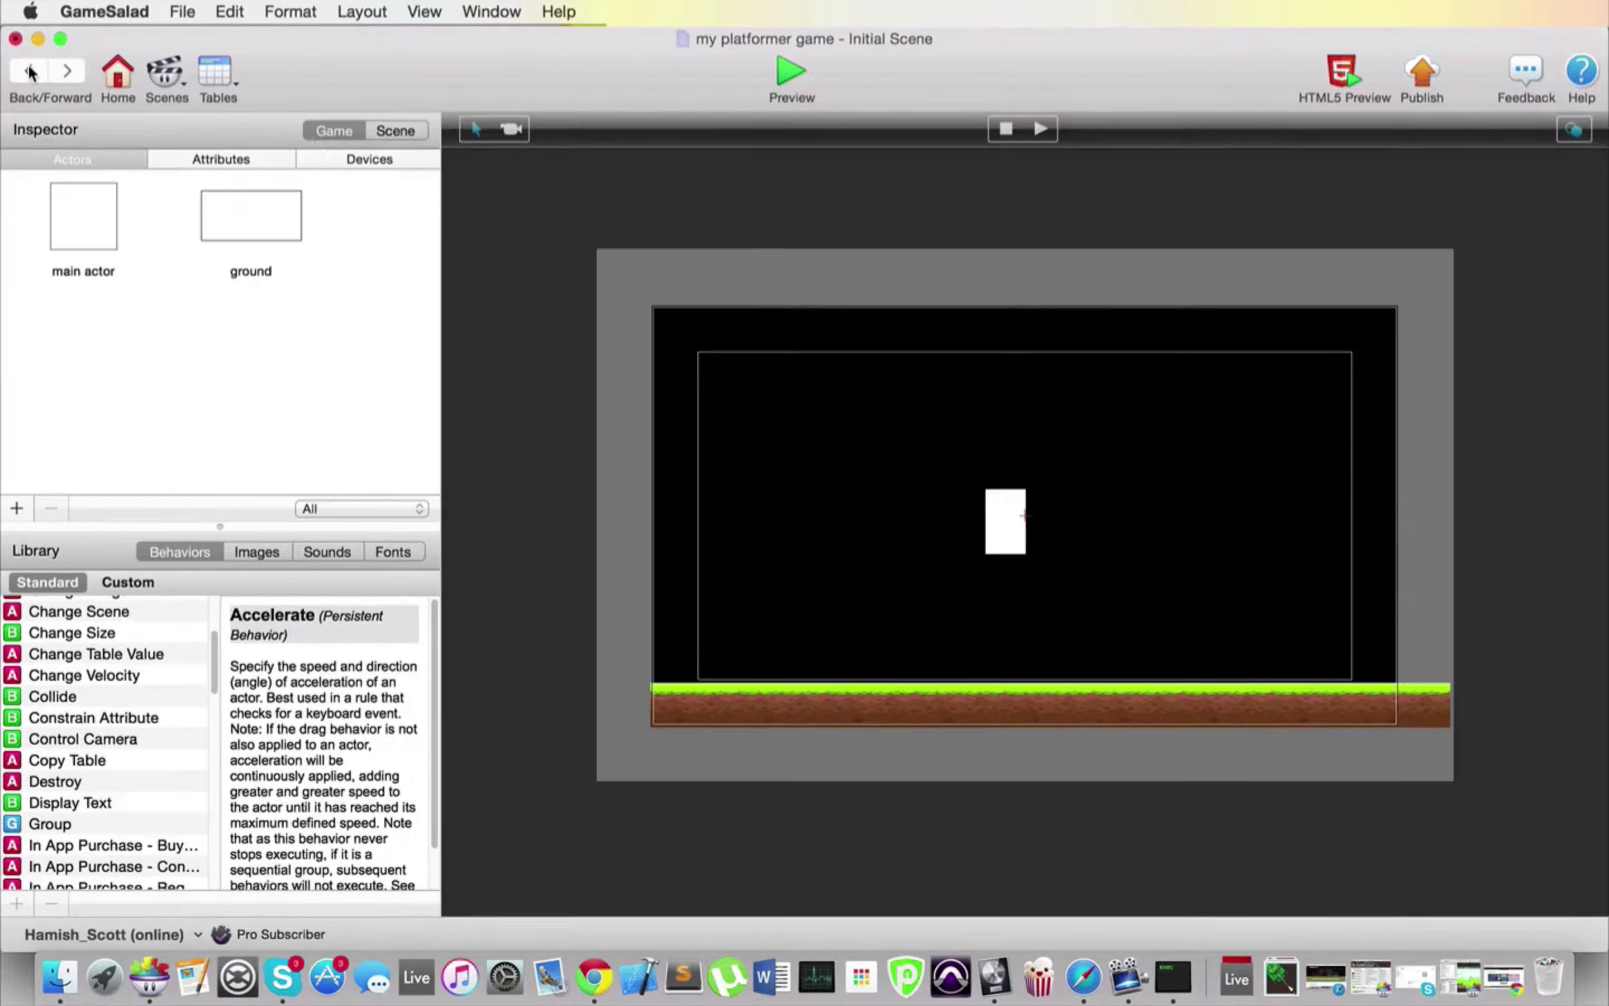
pyautogui.click(225, 155)
pyautogui.click(16, 508)
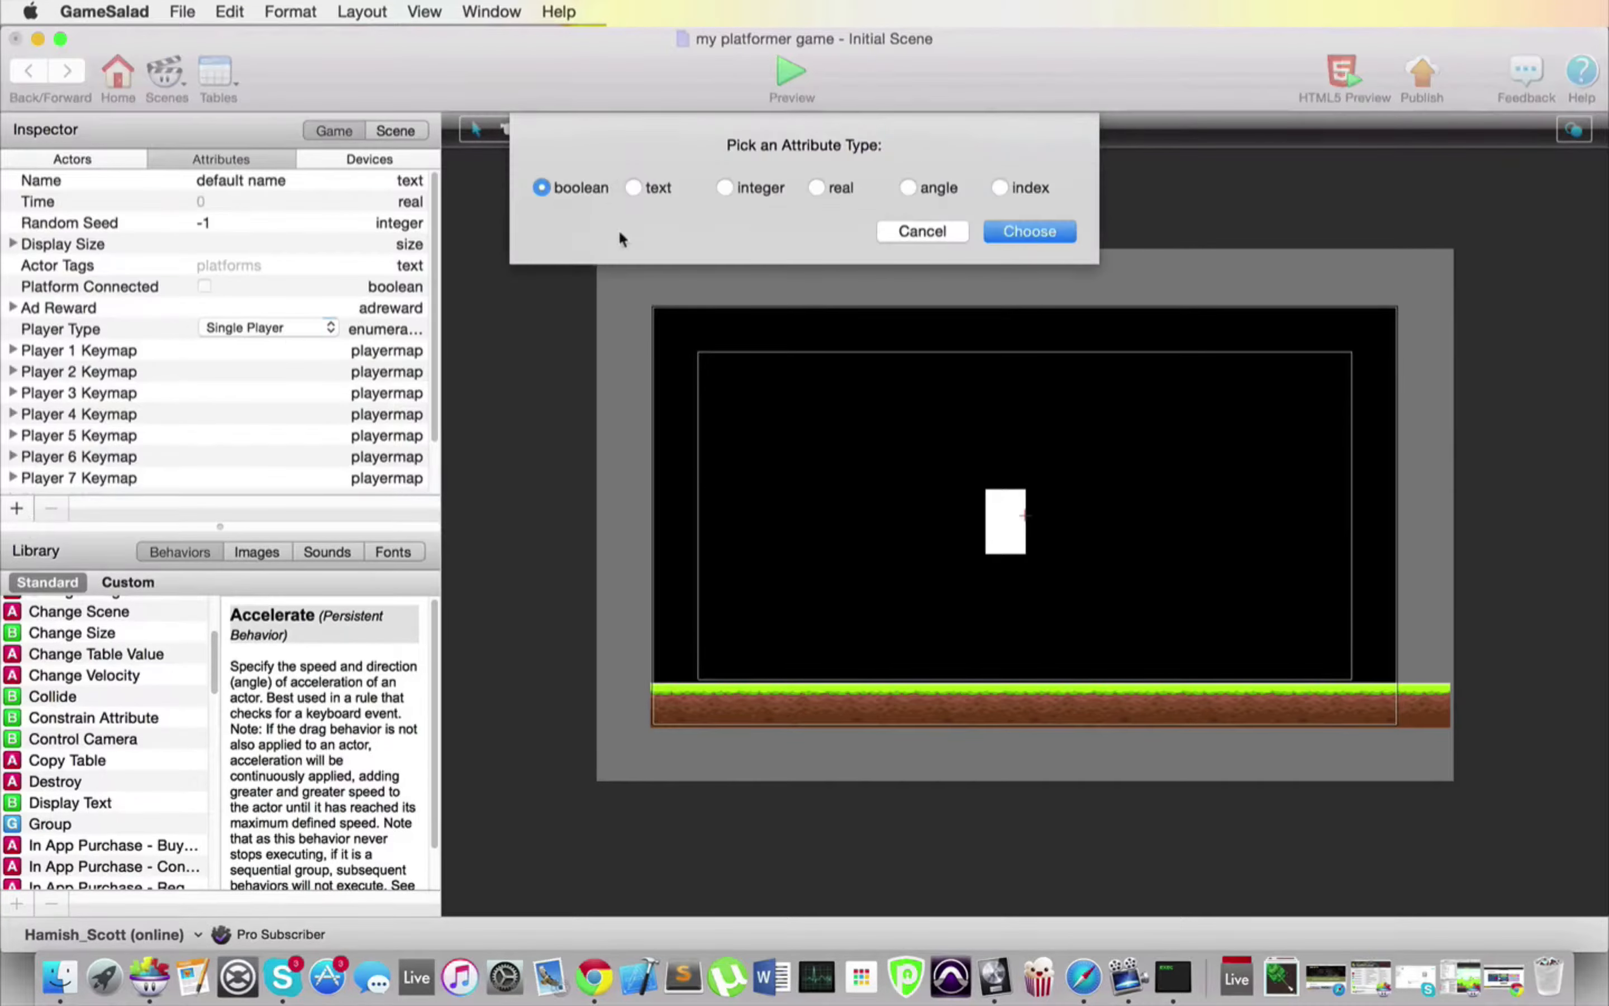
pyautogui.click(818, 188)
pyautogui.click(1008, 229)
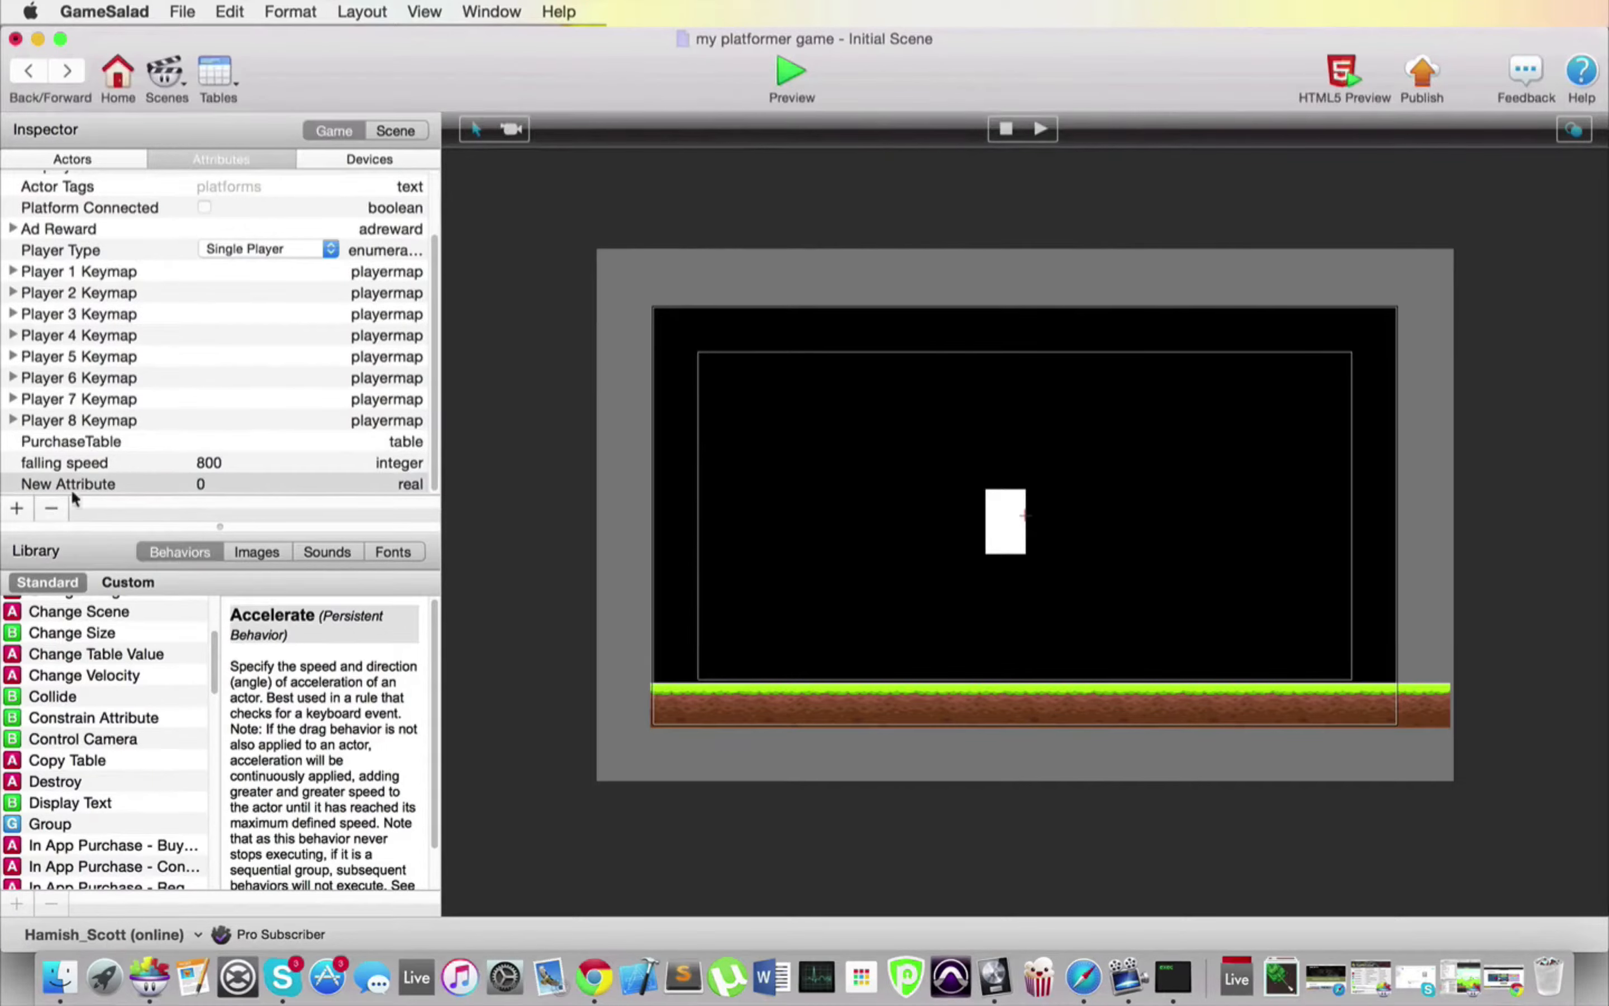
pyautogui.click(18, 509)
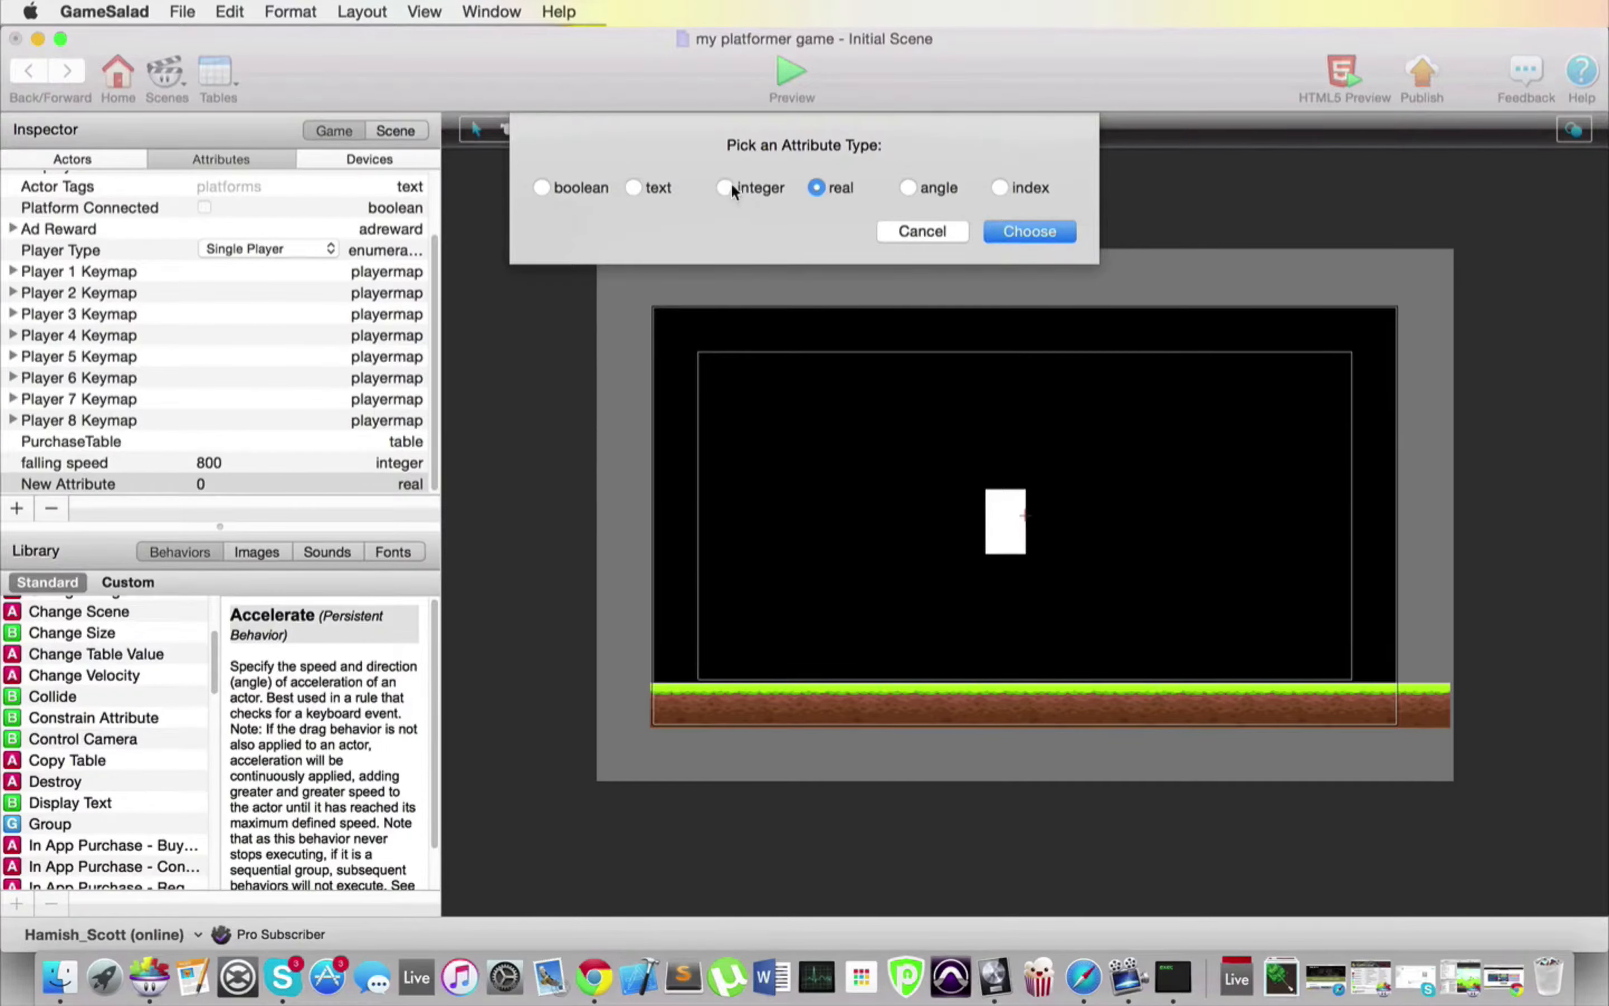
pyautogui.click(1014, 231)
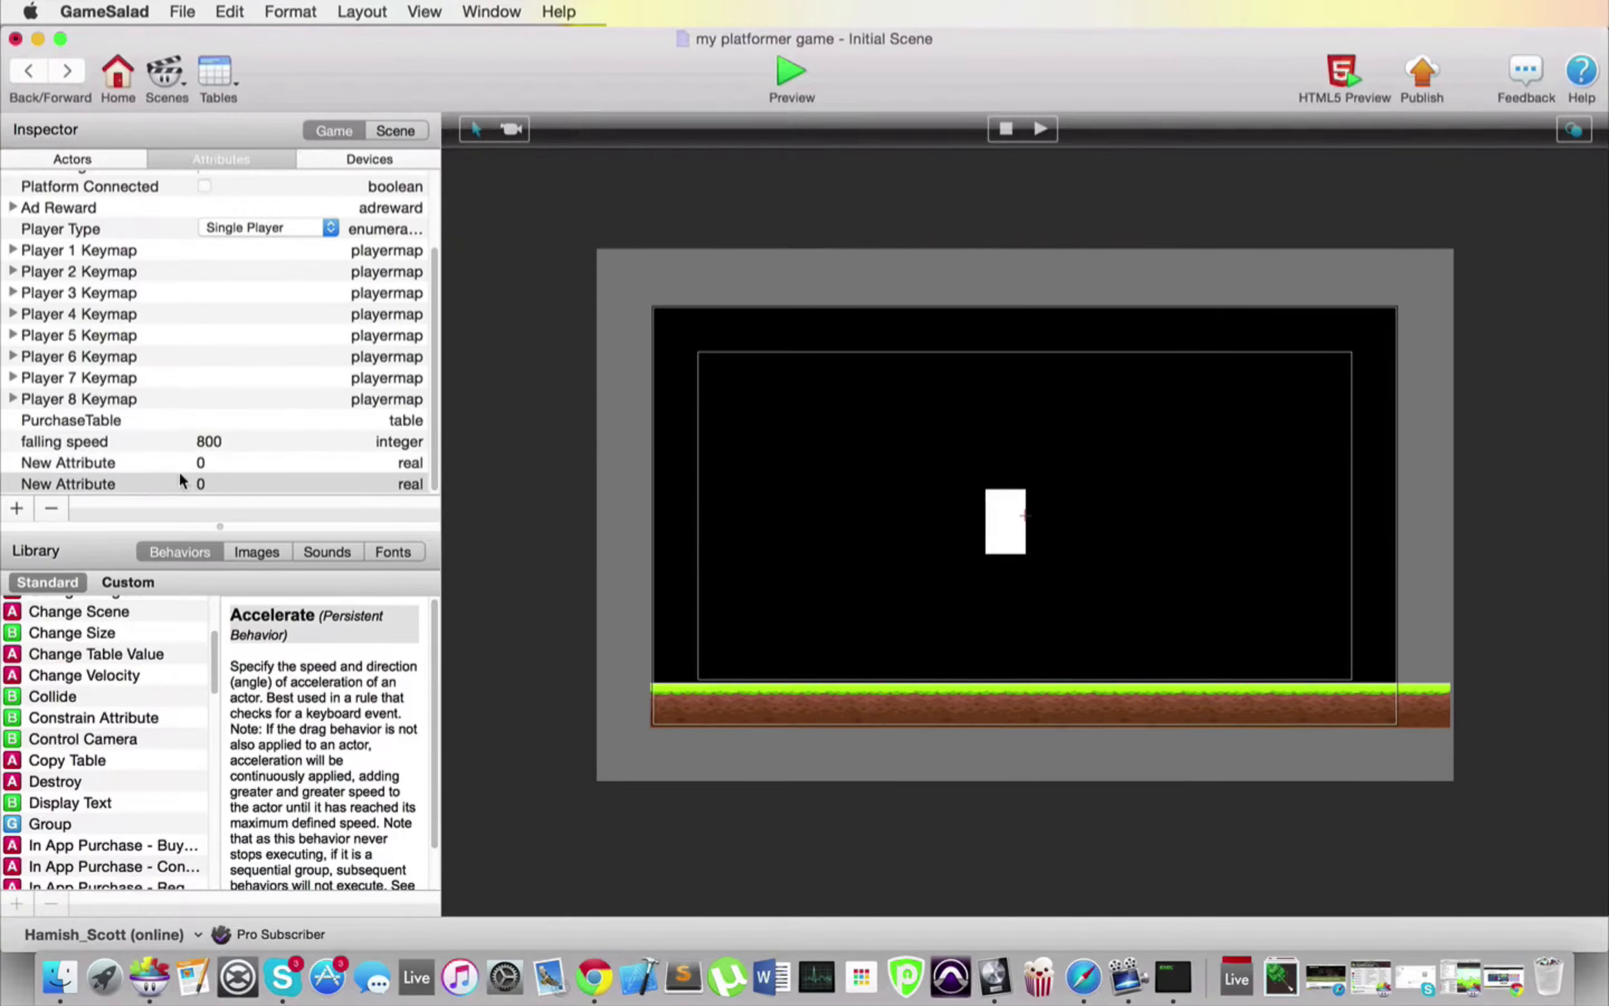
pyautogui.doubleClick(216, 443)
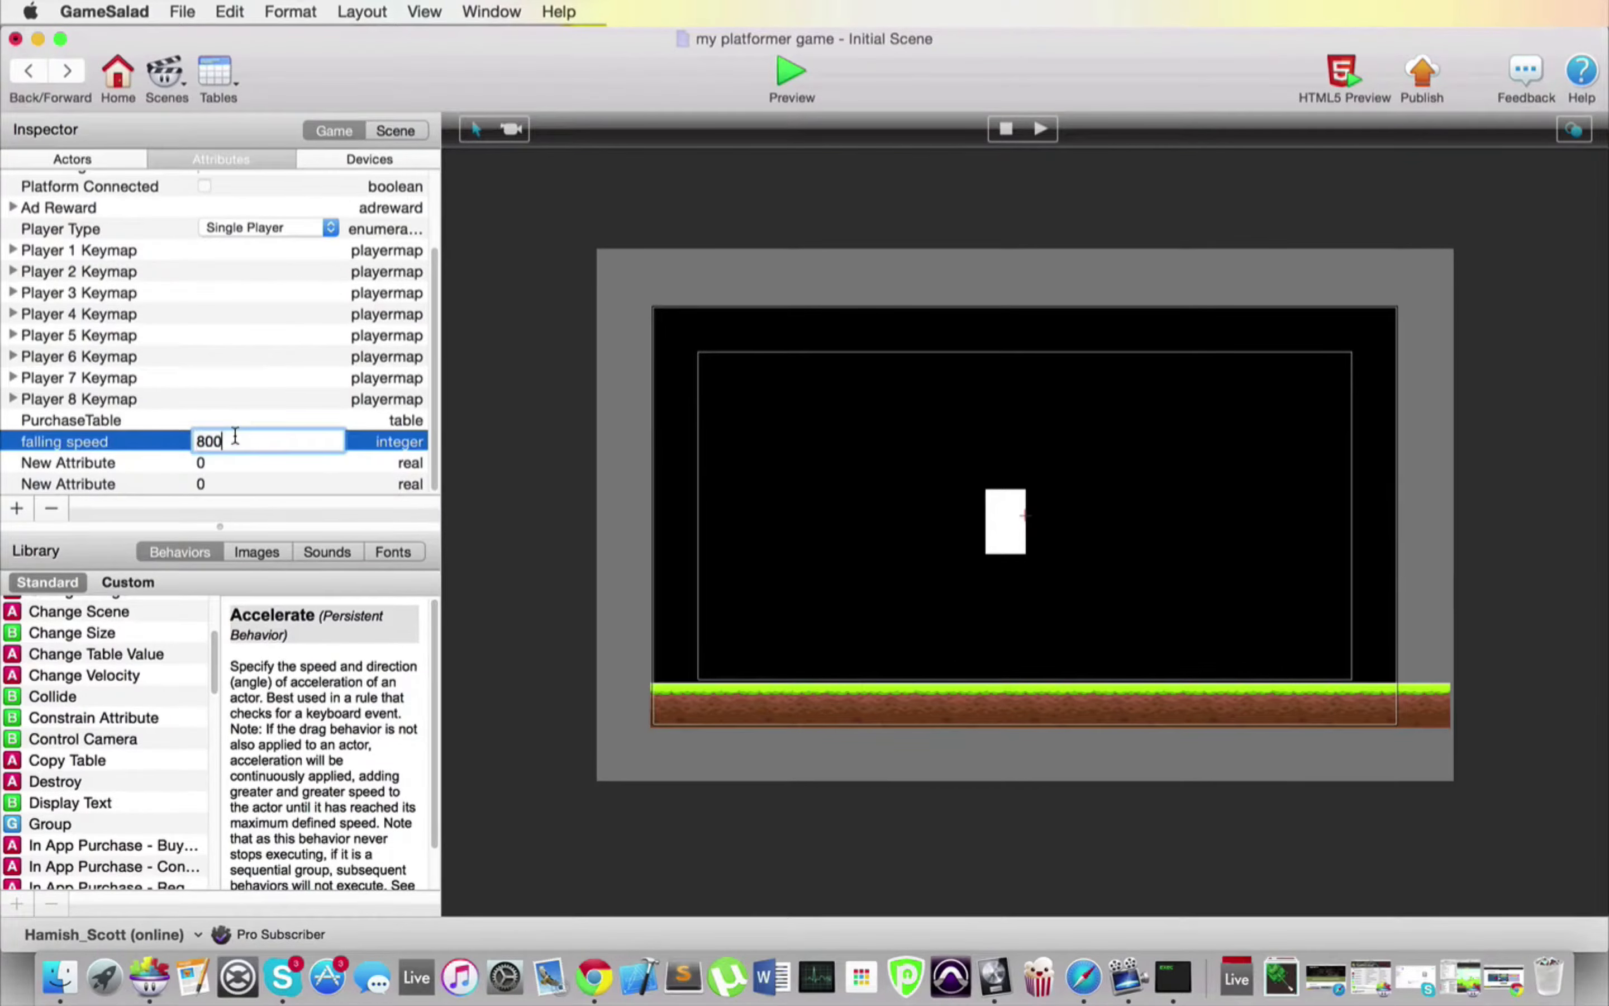
pyautogui.write('.5')
pyautogui.press('BackSpace')
pyautogui.press('BackSpace')
pyautogui.press('Return')
pyautogui.click(202, 462)
pyautogui.click(202, 462)
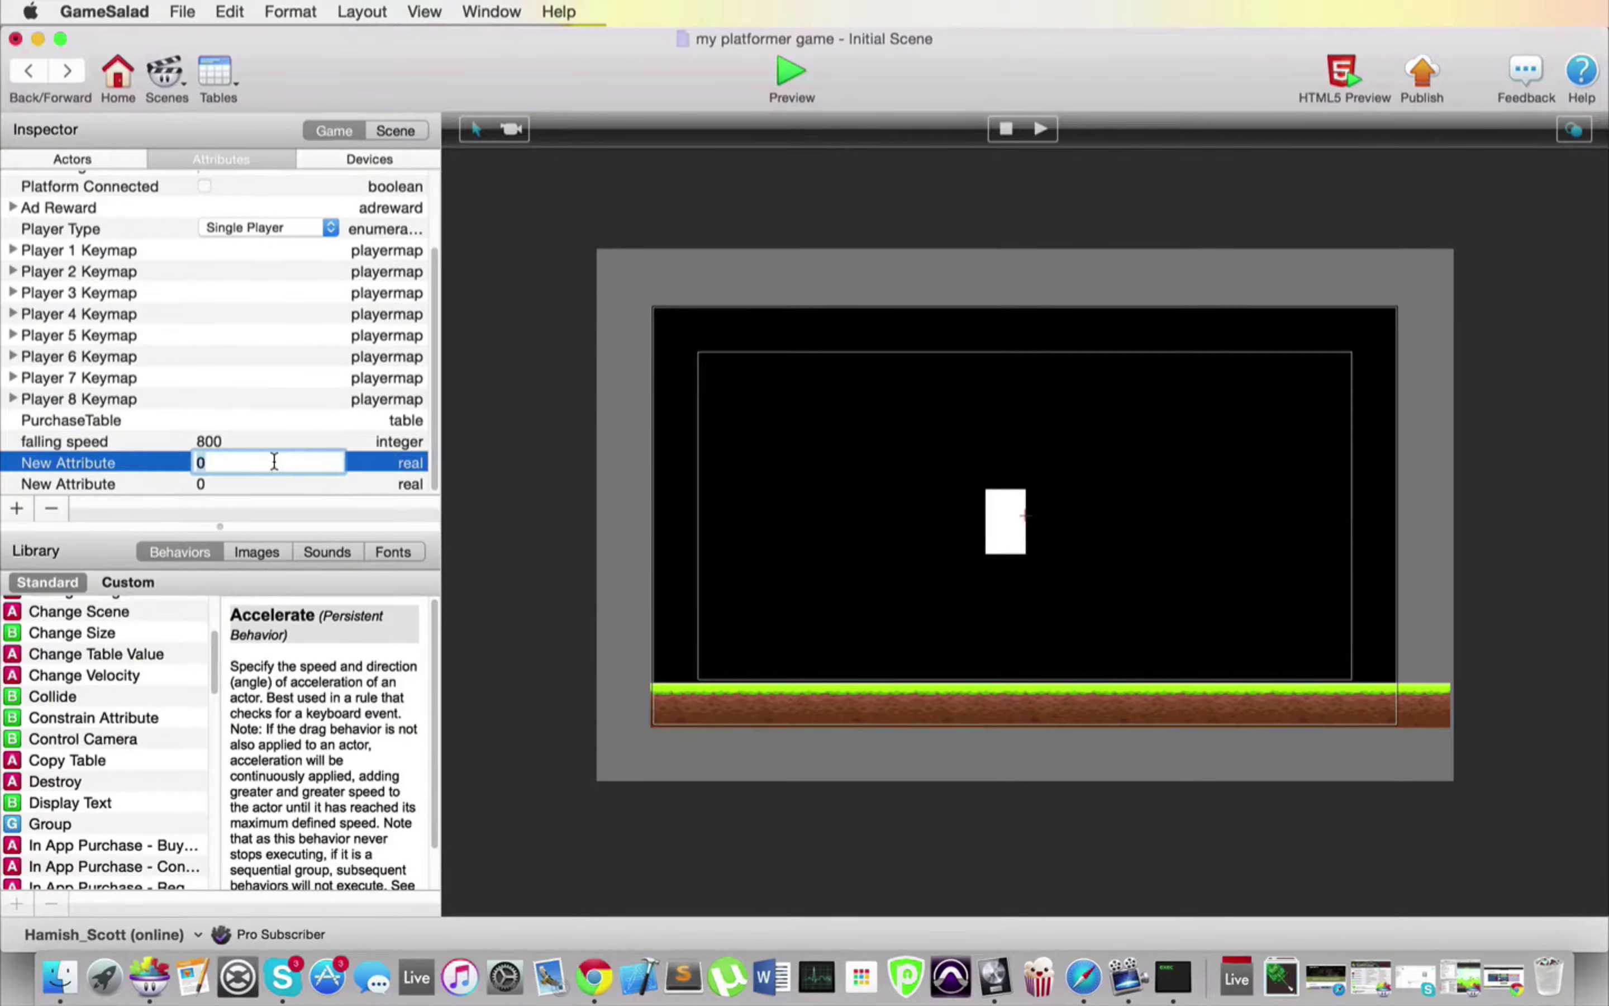
pyautogui.write('5.5')
pyautogui.press('Tab')
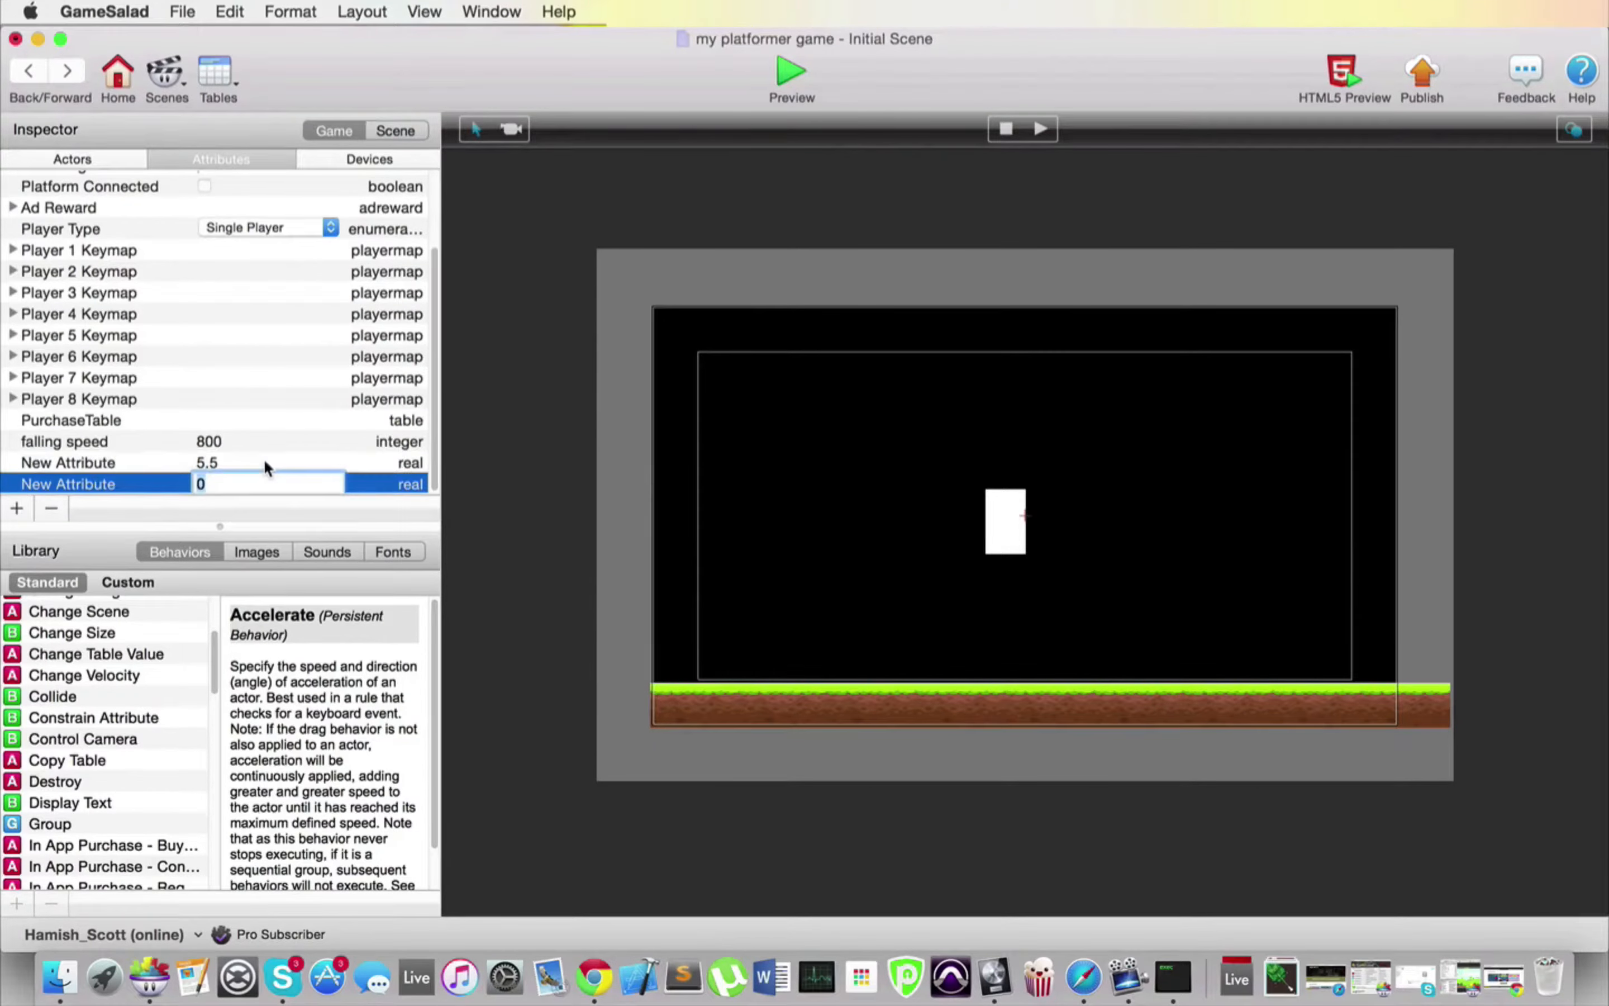
pyautogui.click(212, 461)
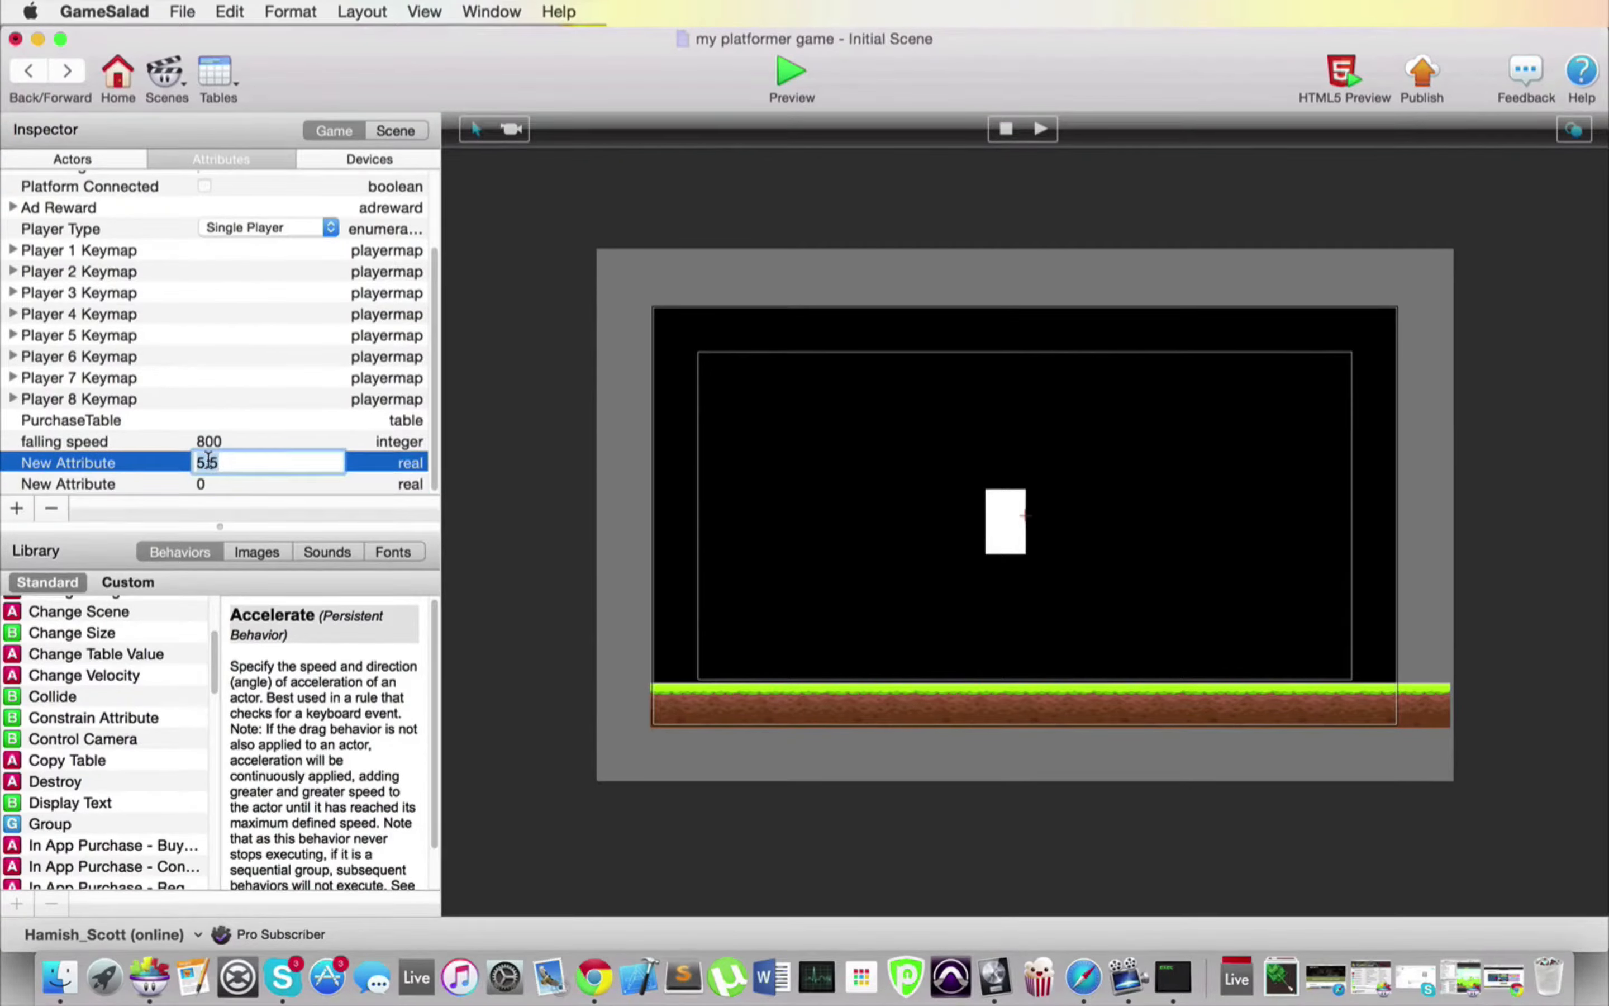
pyautogui.press('BackSpace')
pyautogui.write('0')
# Step: Rename the two new real attributes as player x and player y
pyautogui.click(146, 465)
pyautogui.doubleClick(105, 467)
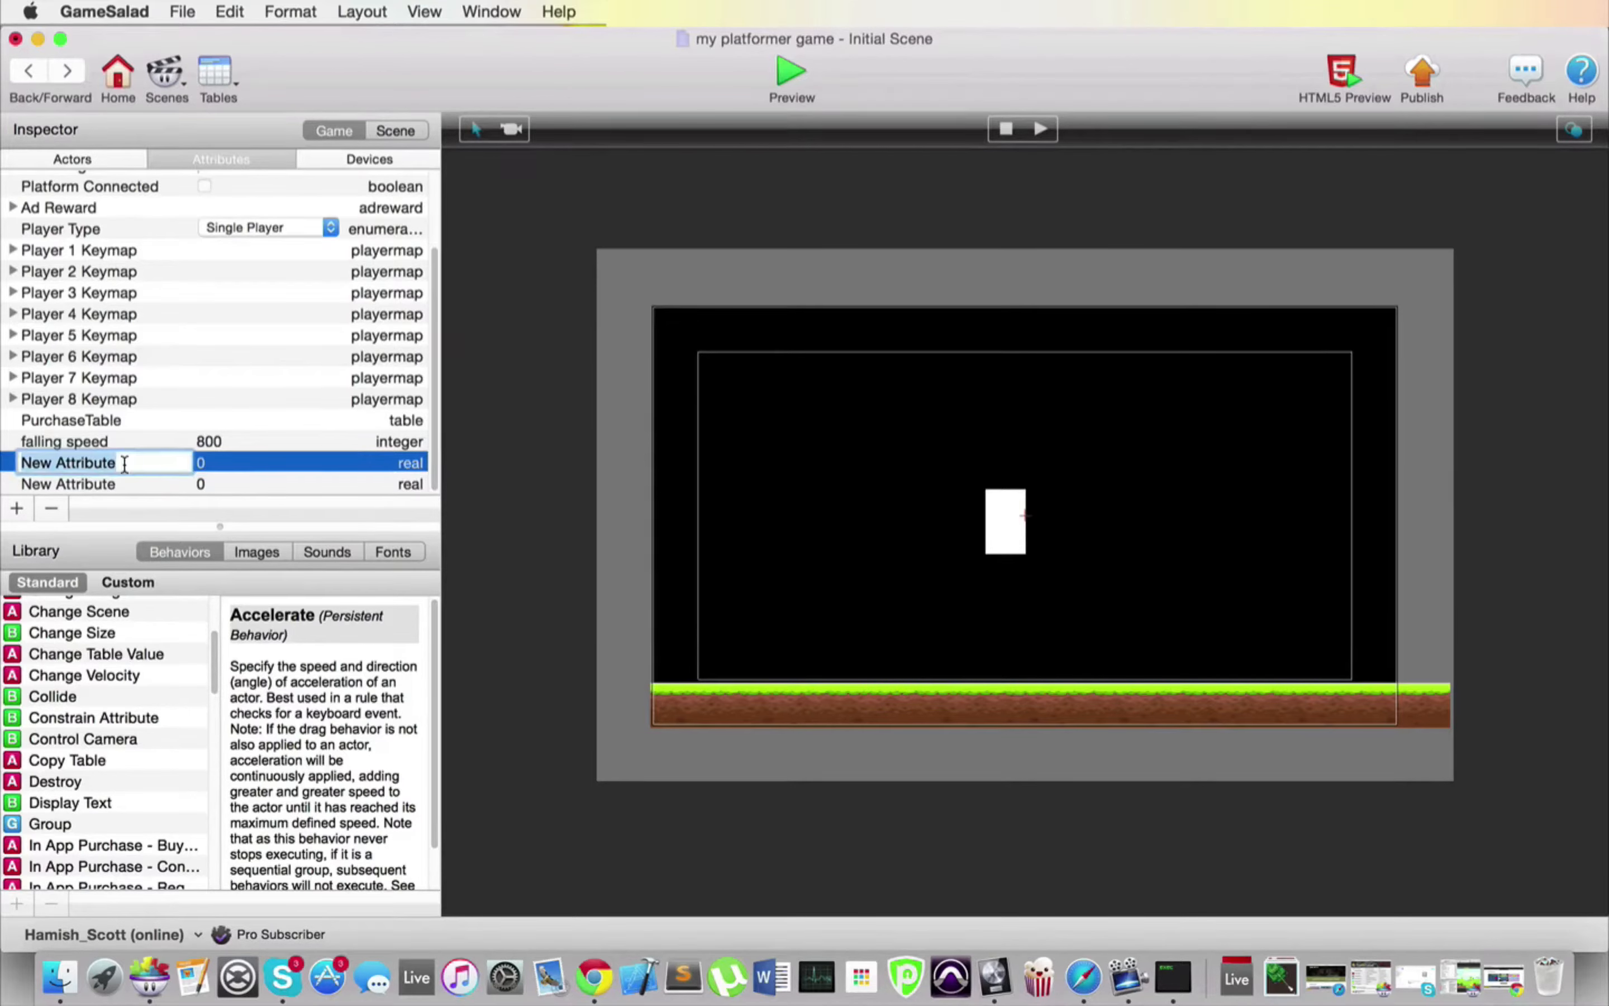
pyautogui.write('player x')
pyautogui.click(133, 483)
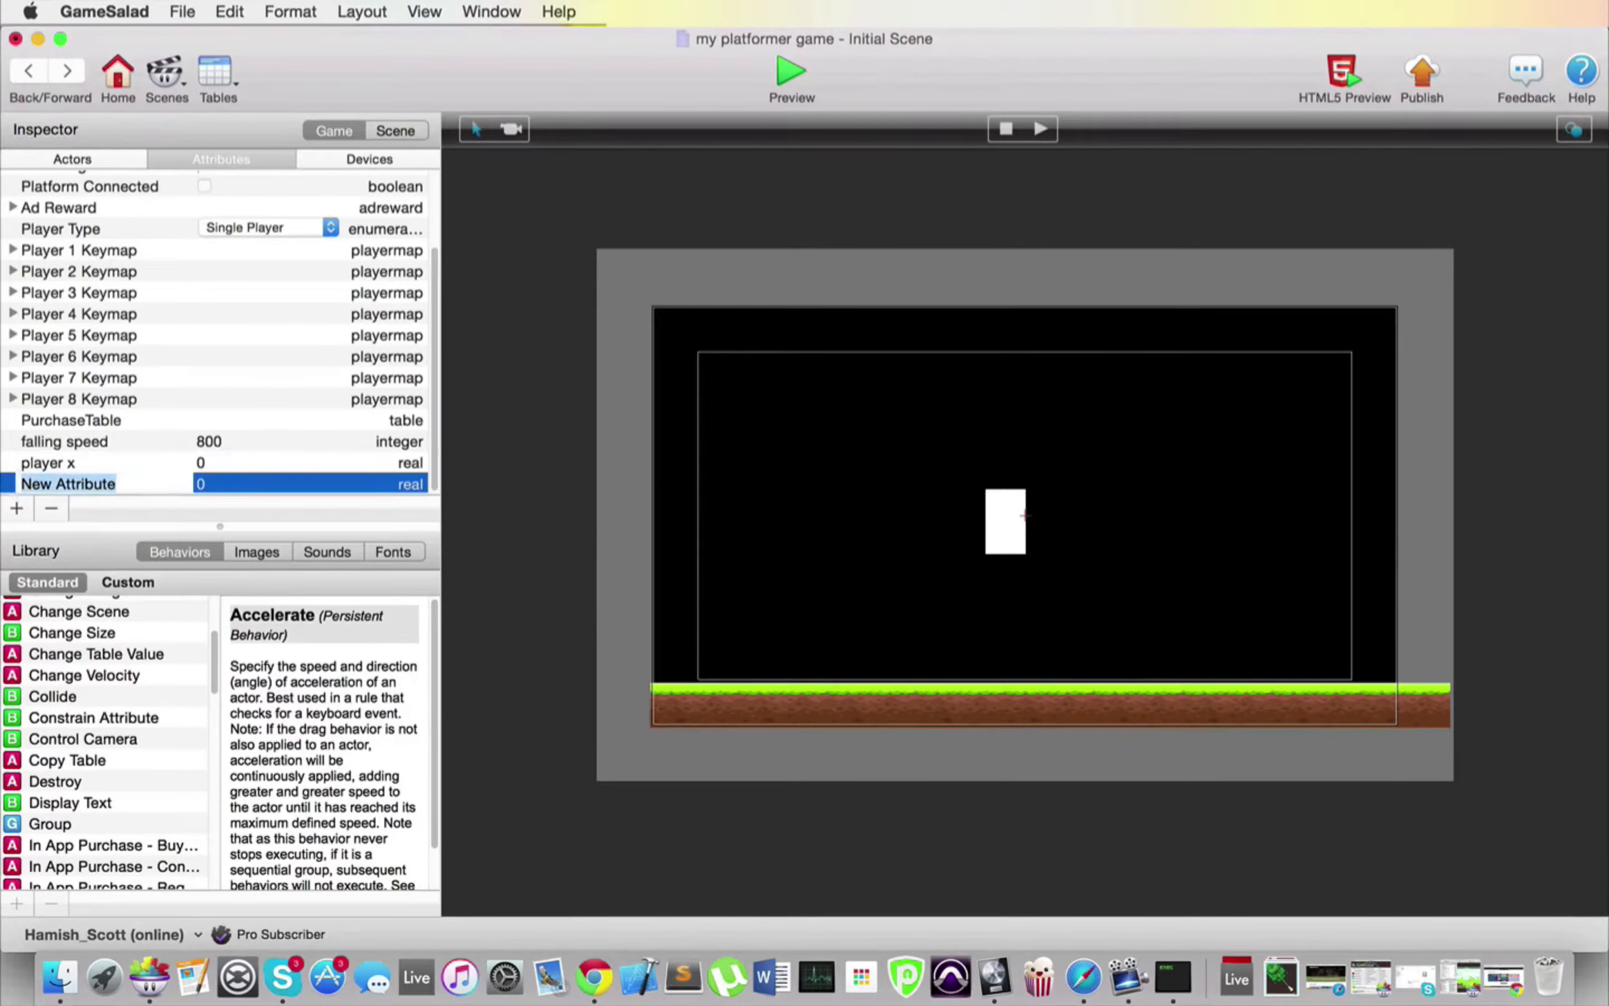
pyautogui.doubleClick(133, 483)
pyautogui.write('playe')
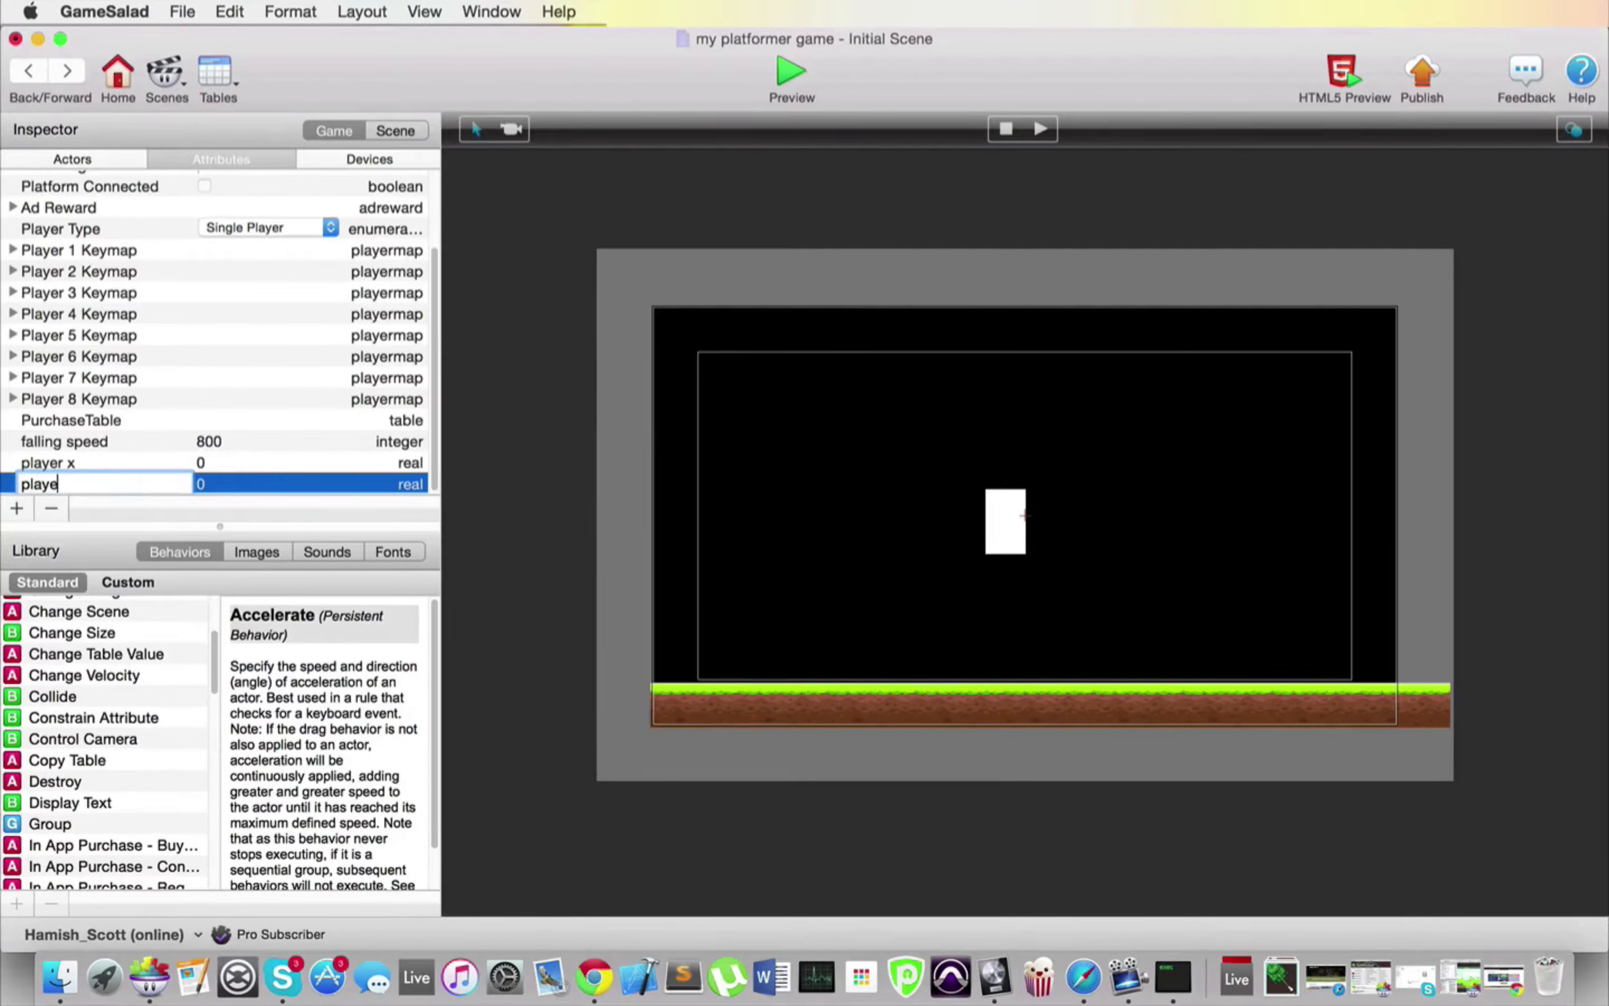
pyautogui.write('r y')
pyautogui.press('Return')
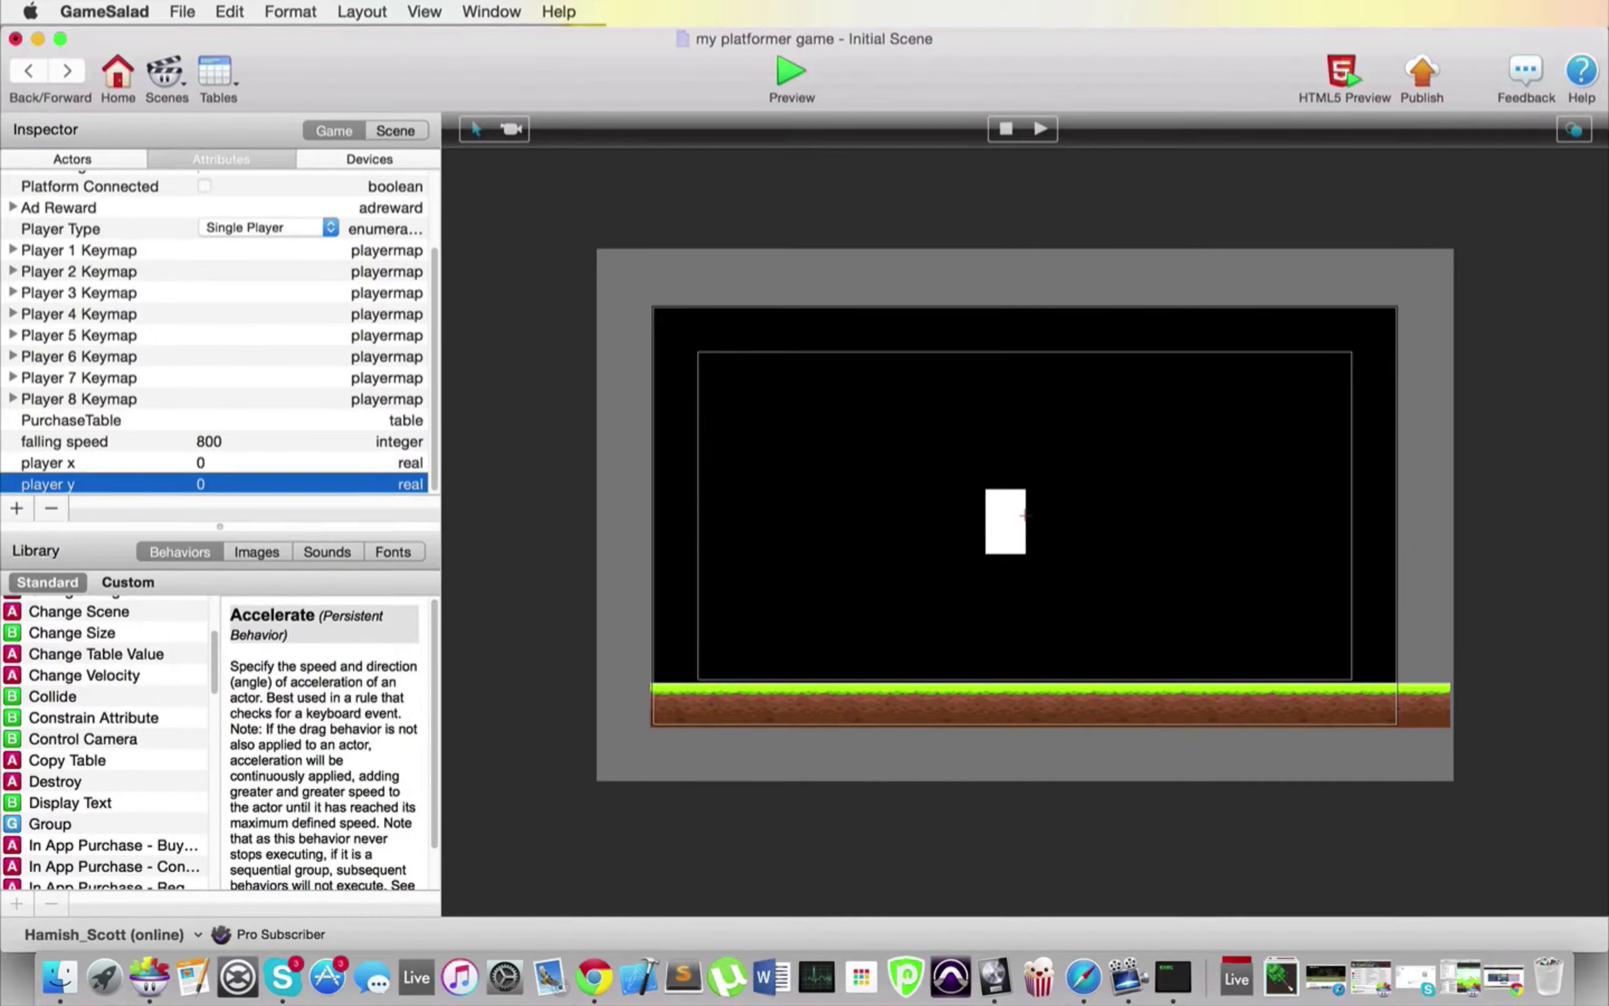
# Step: Open the main actor and add two Constrain Attribute behaviors below its Collide behavior
pyautogui.click(102, 150)
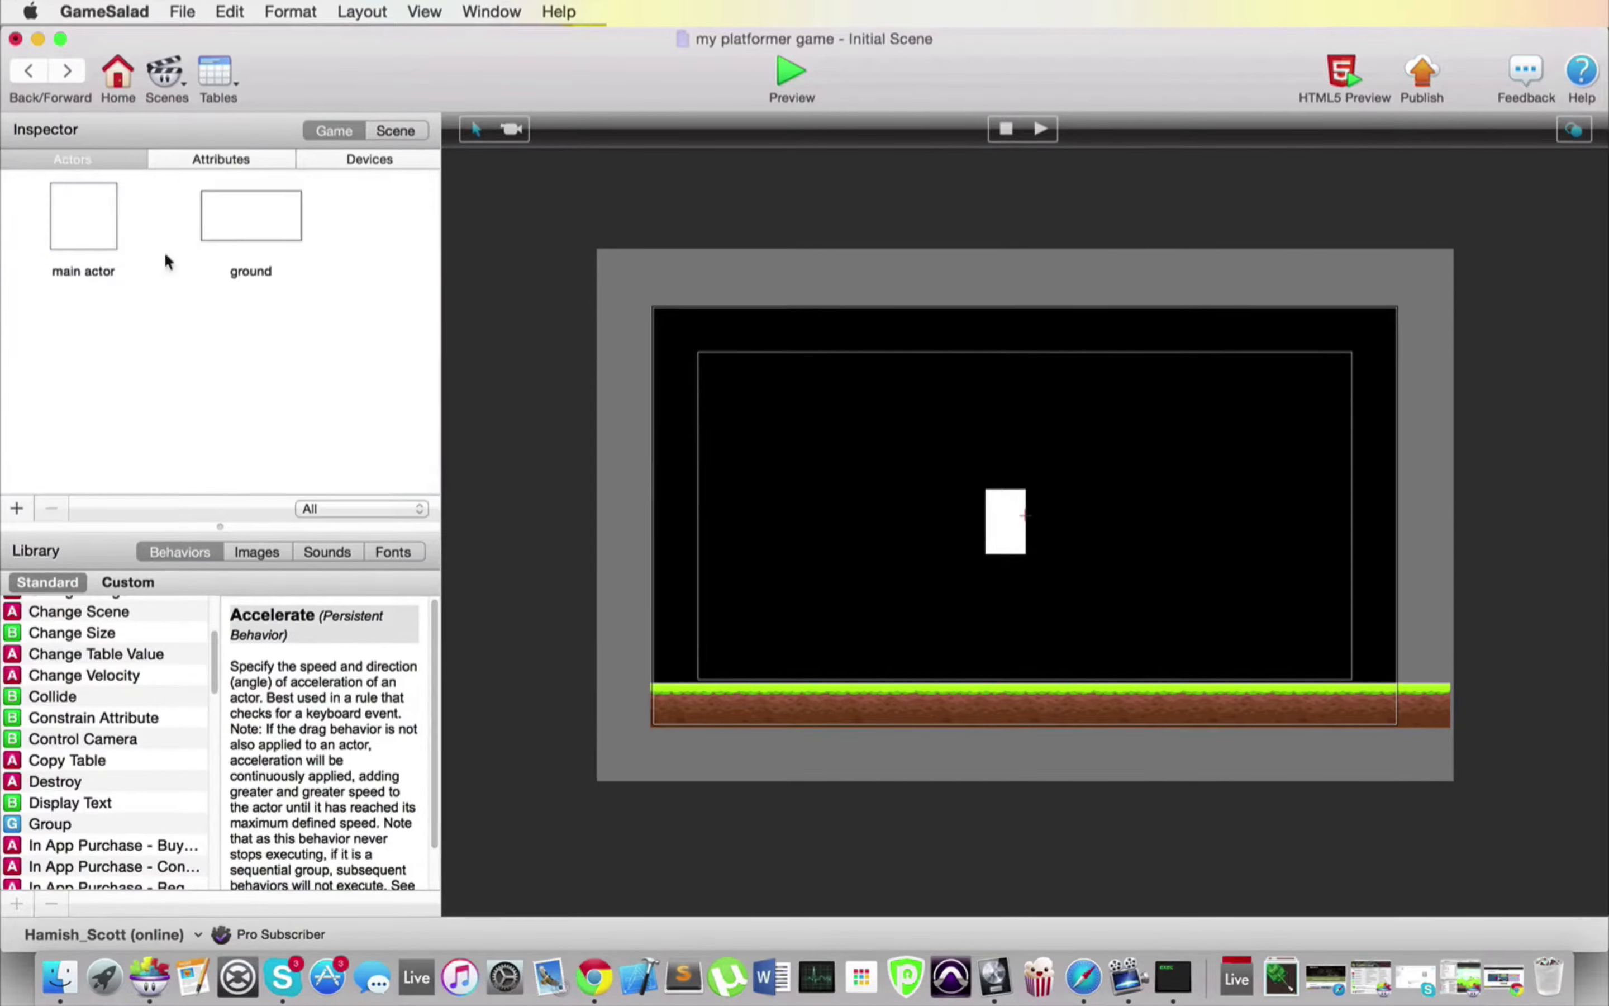
pyautogui.doubleClick(90, 216)
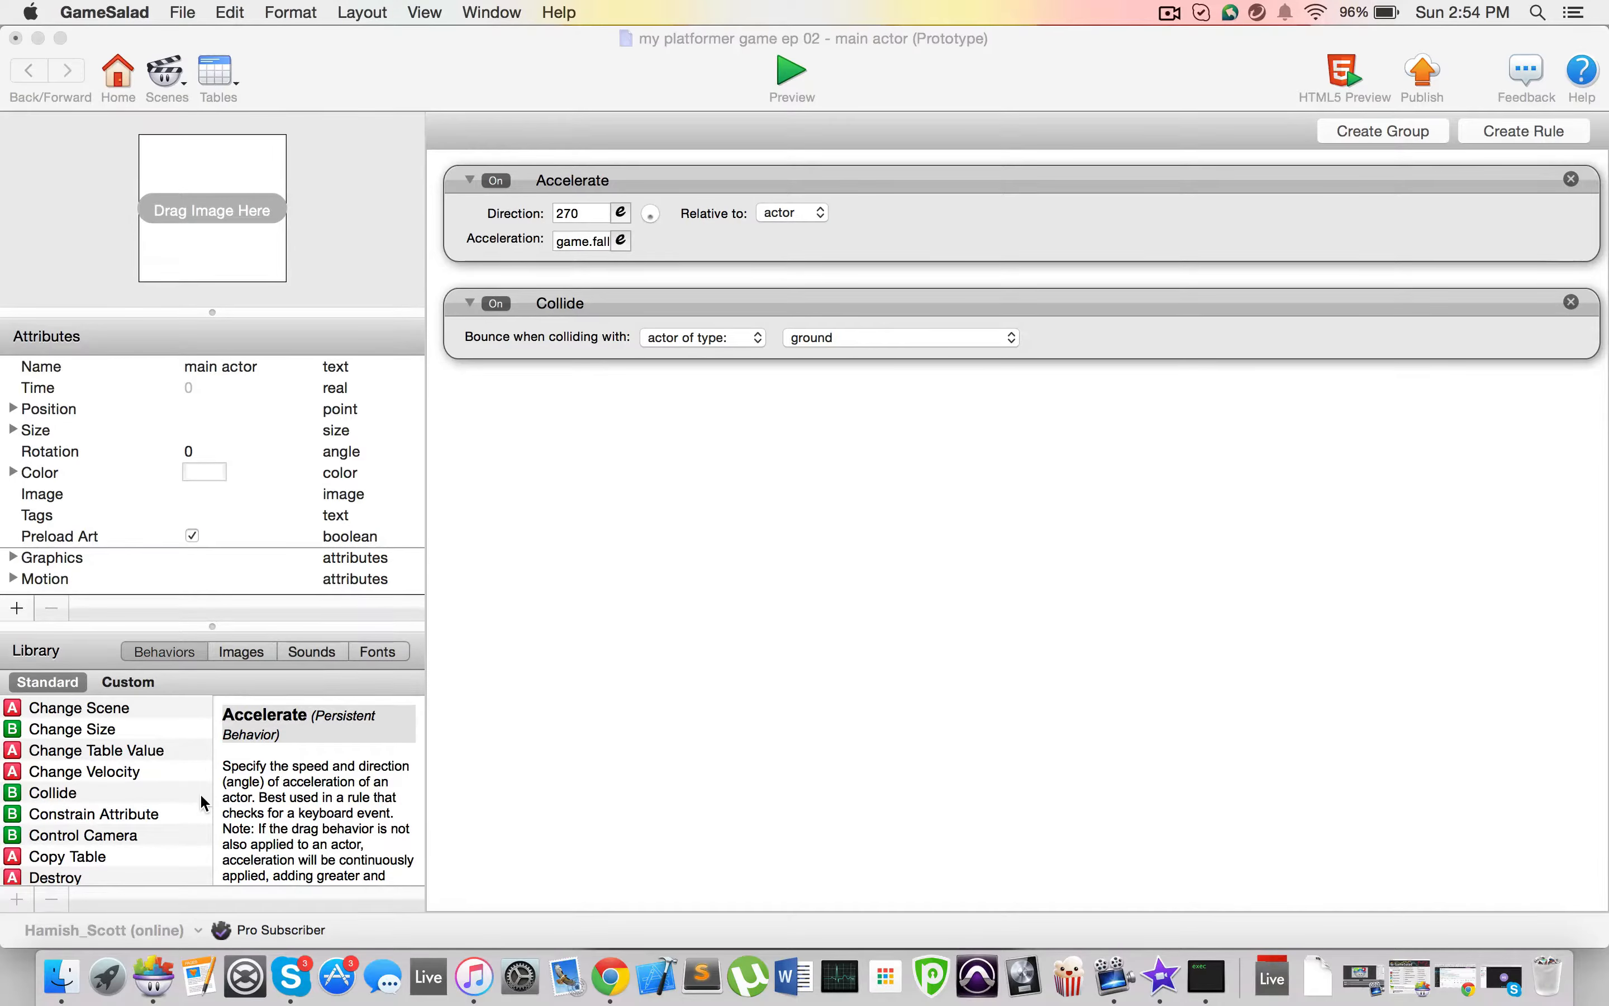
pyautogui.moveTo(152, 809); pyautogui.dragTo(582, 451)
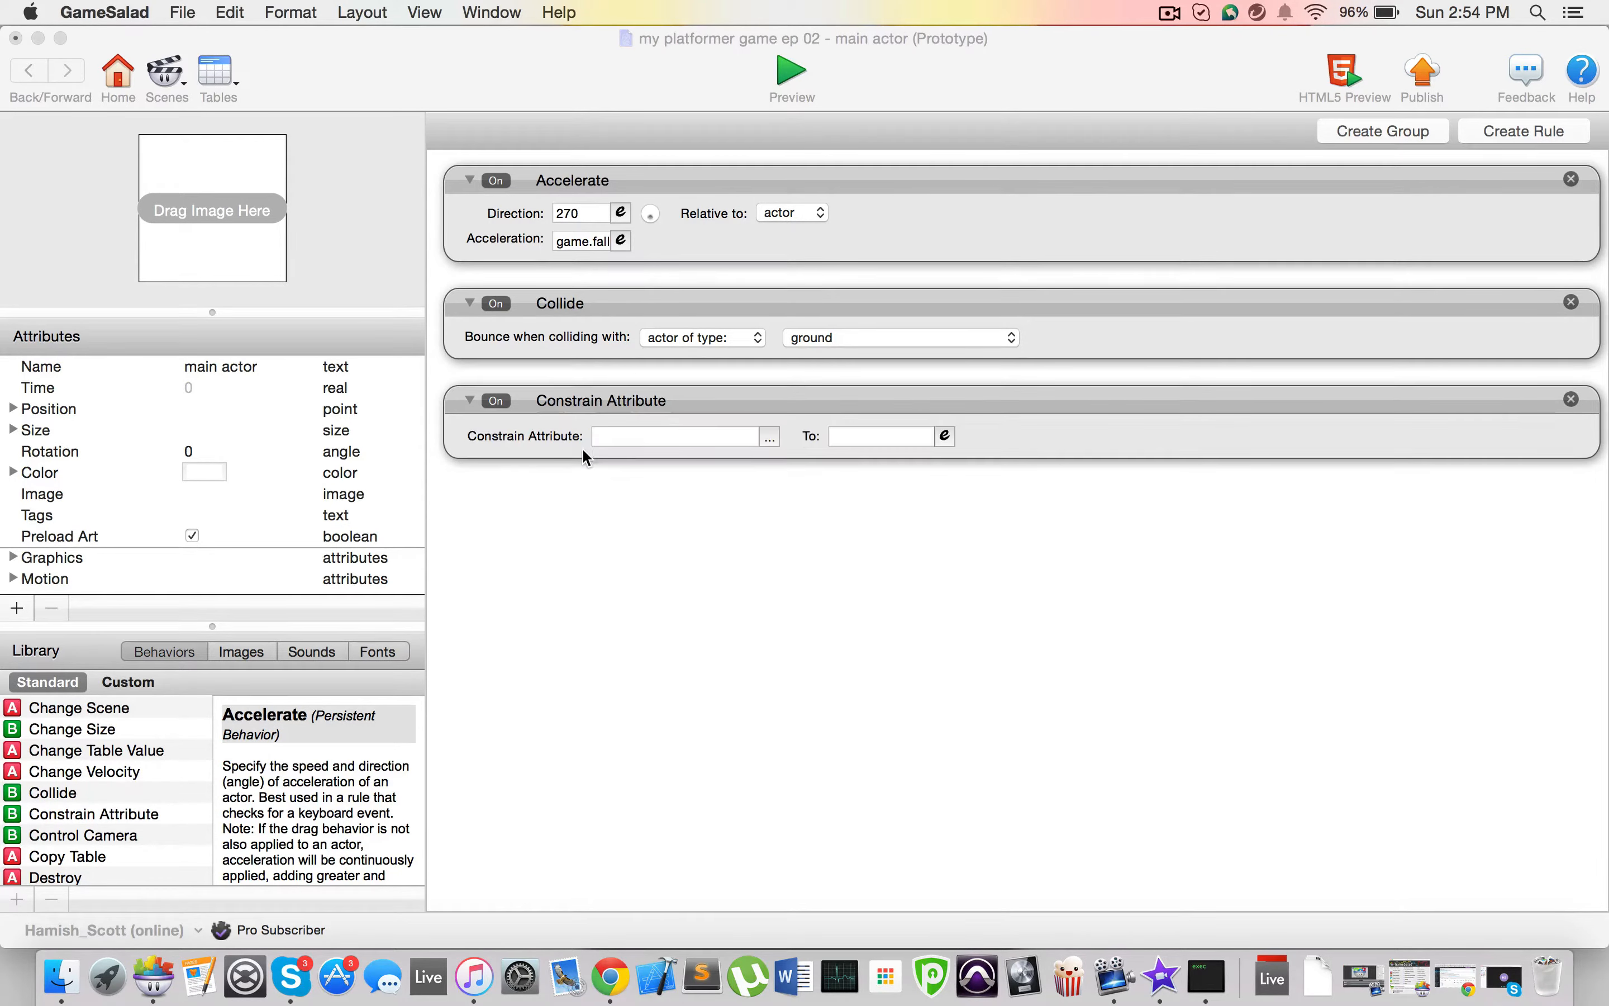
pyautogui.moveTo(117, 812); pyautogui.dragTo(725, 580)
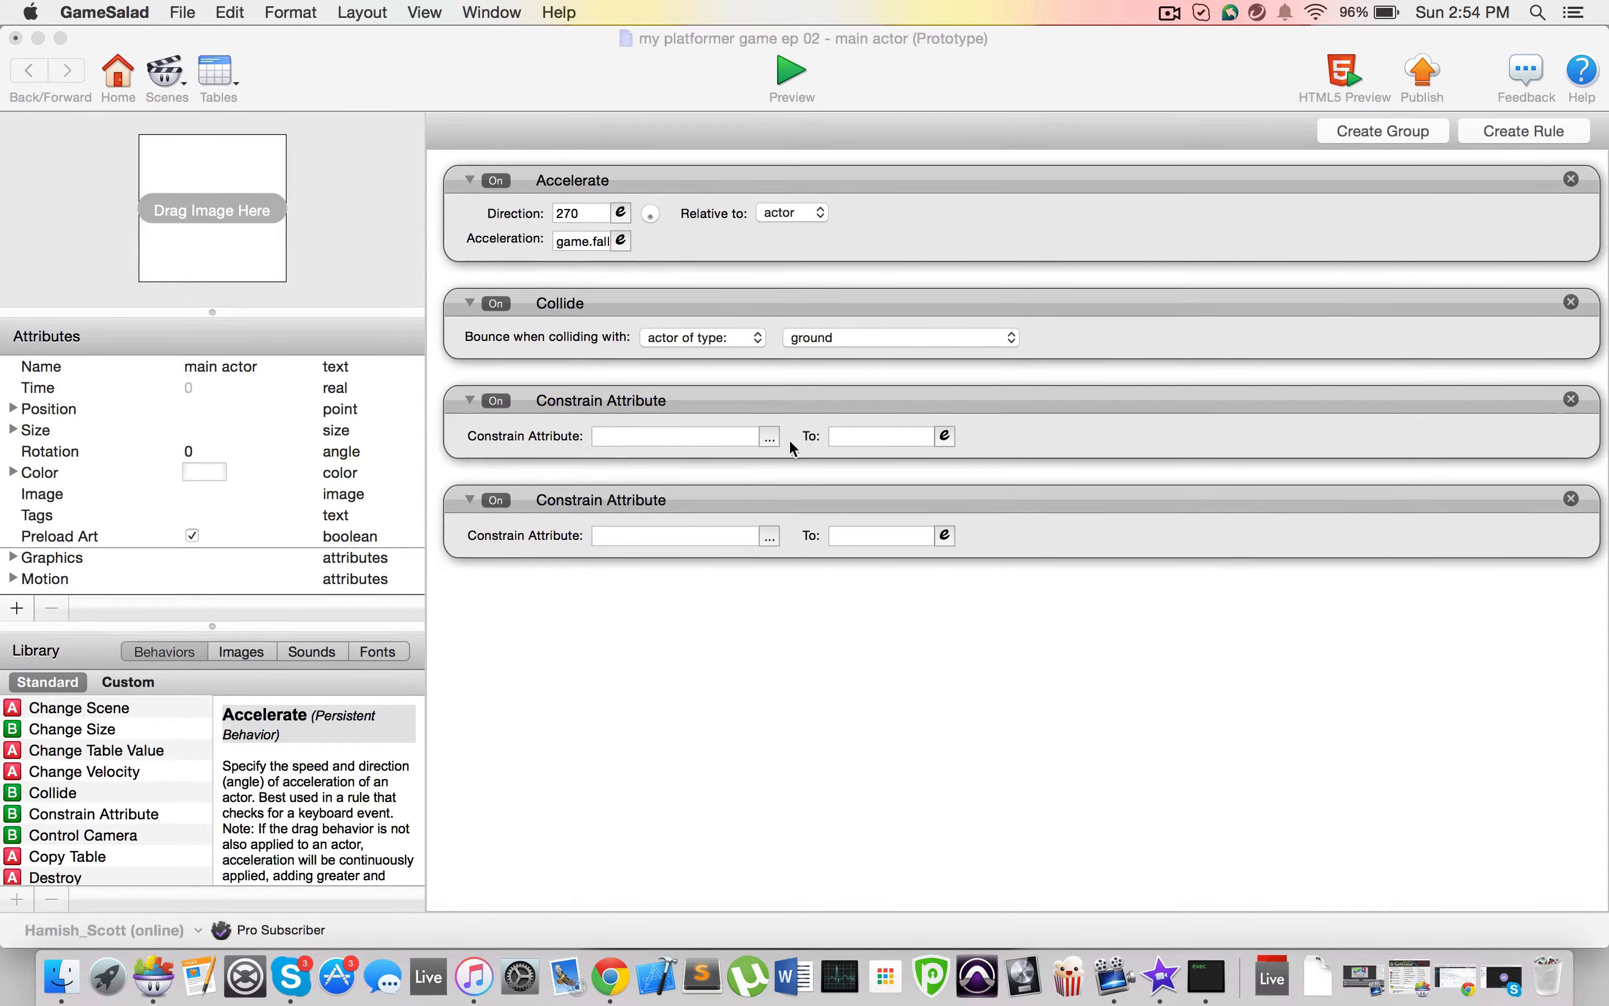
# Step: Constrain game.player x to the main actor's self.Position.X in the first Constrain Attribute behavior
pyautogui.click(770, 437)
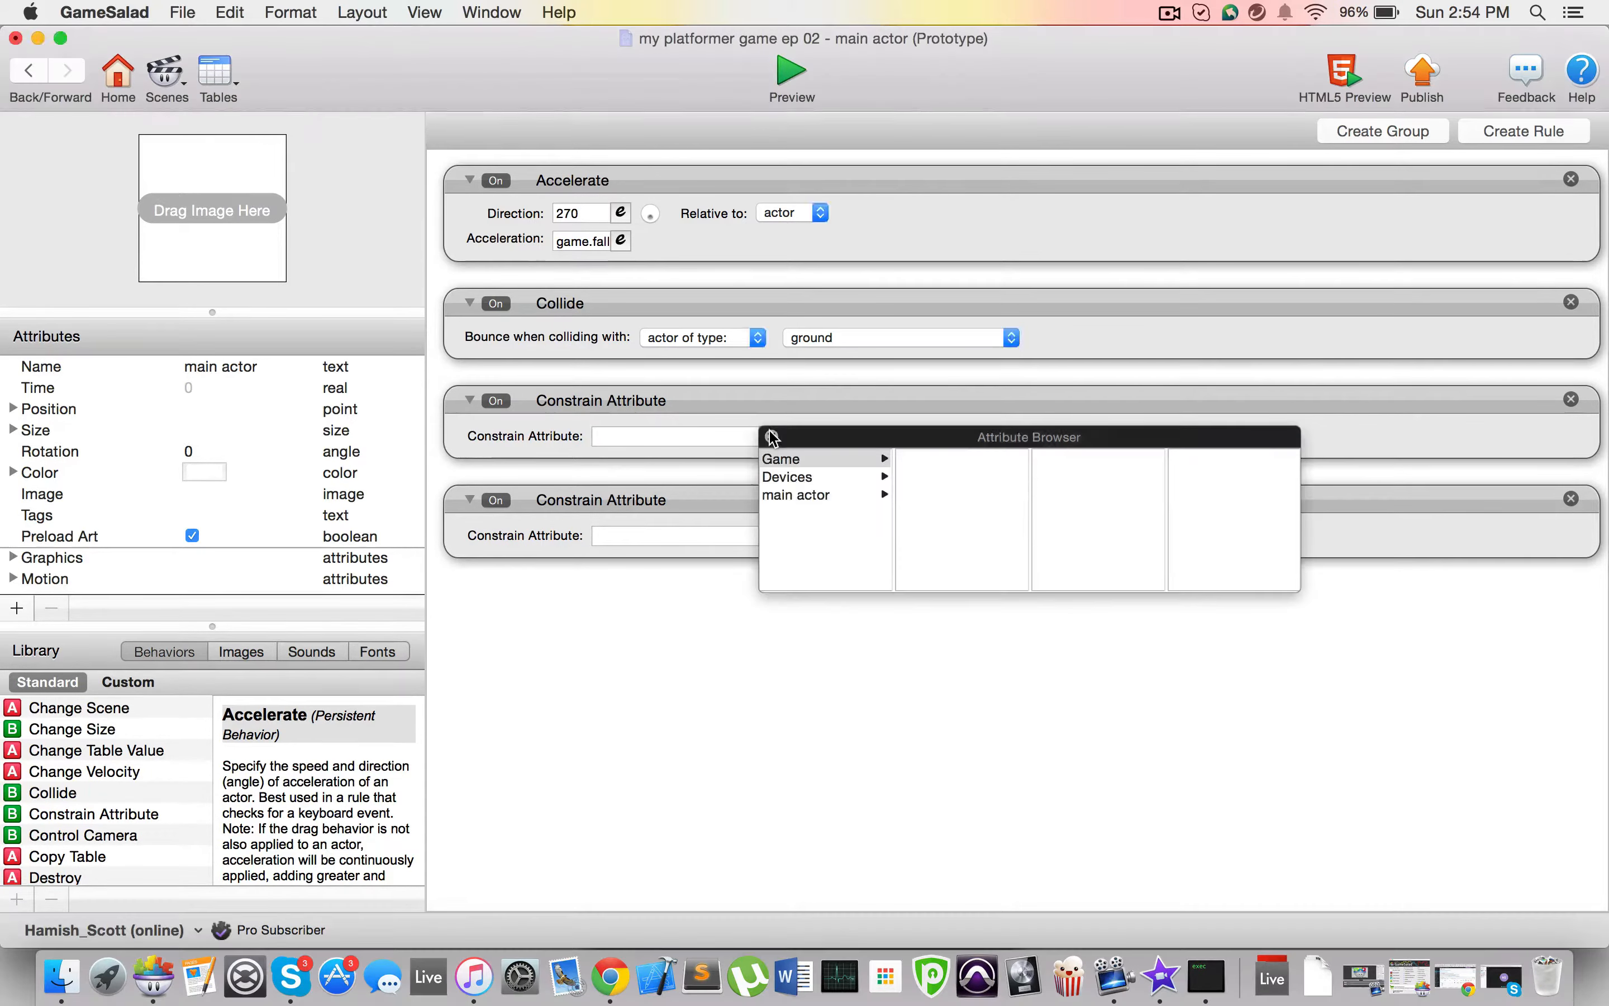
pyautogui.click(813, 457)
pyautogui.scroll(-5, 981, 500)
pyautogui.click(925, 554)
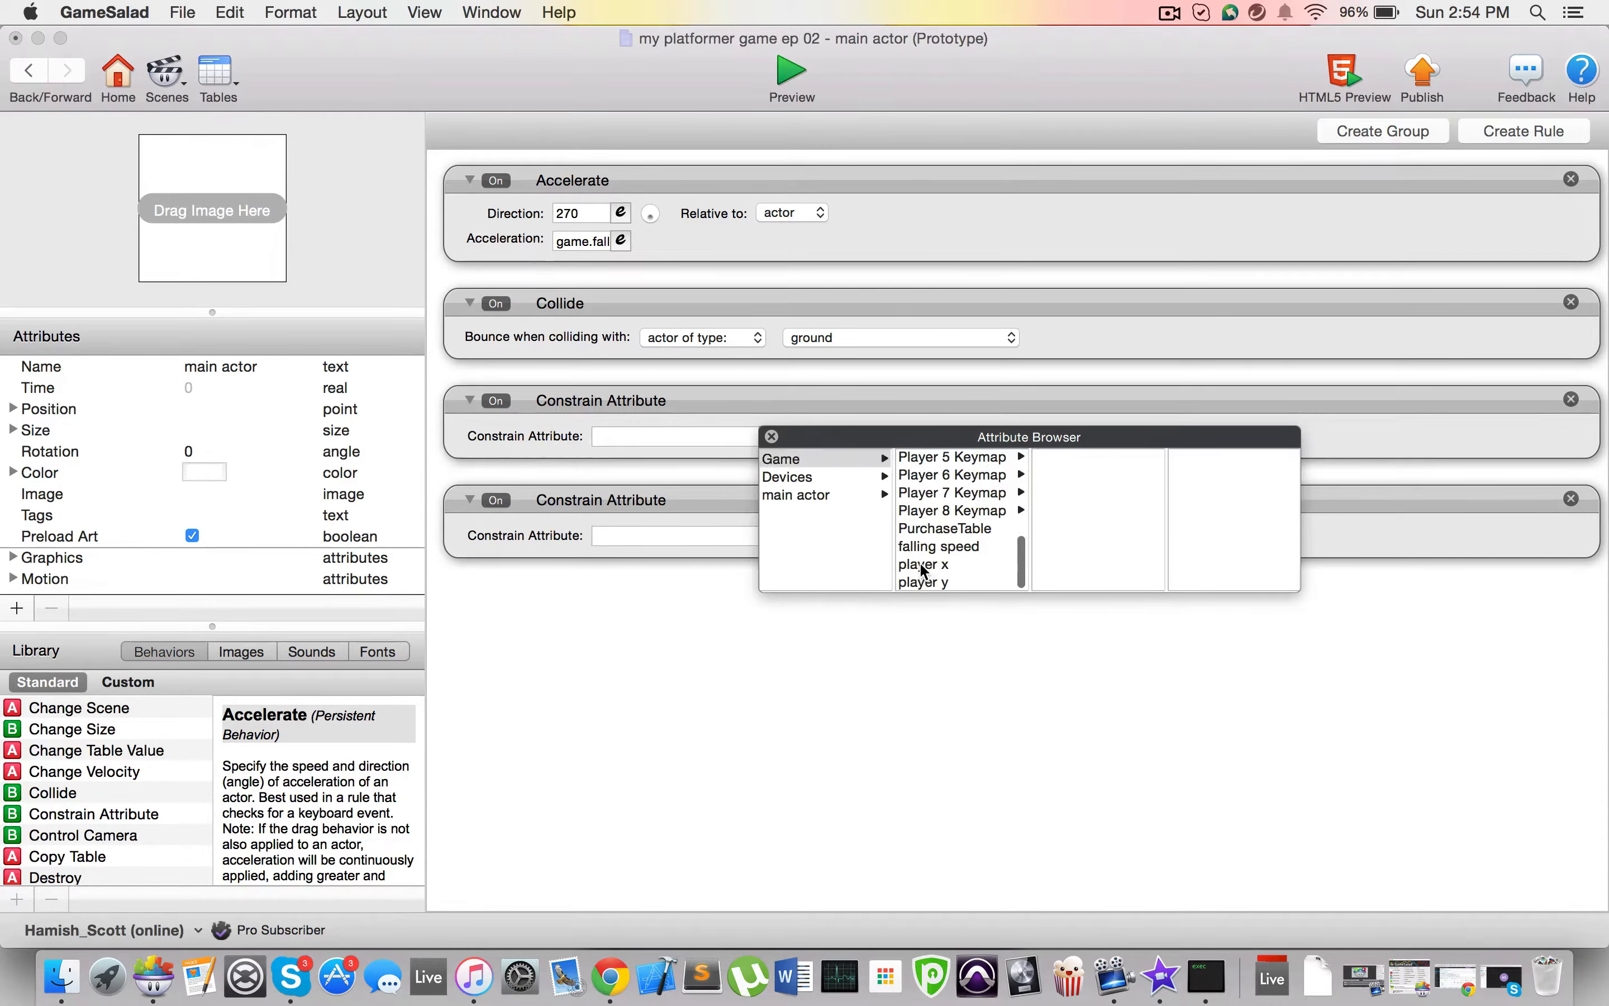
pyautogui.click(944, 436)
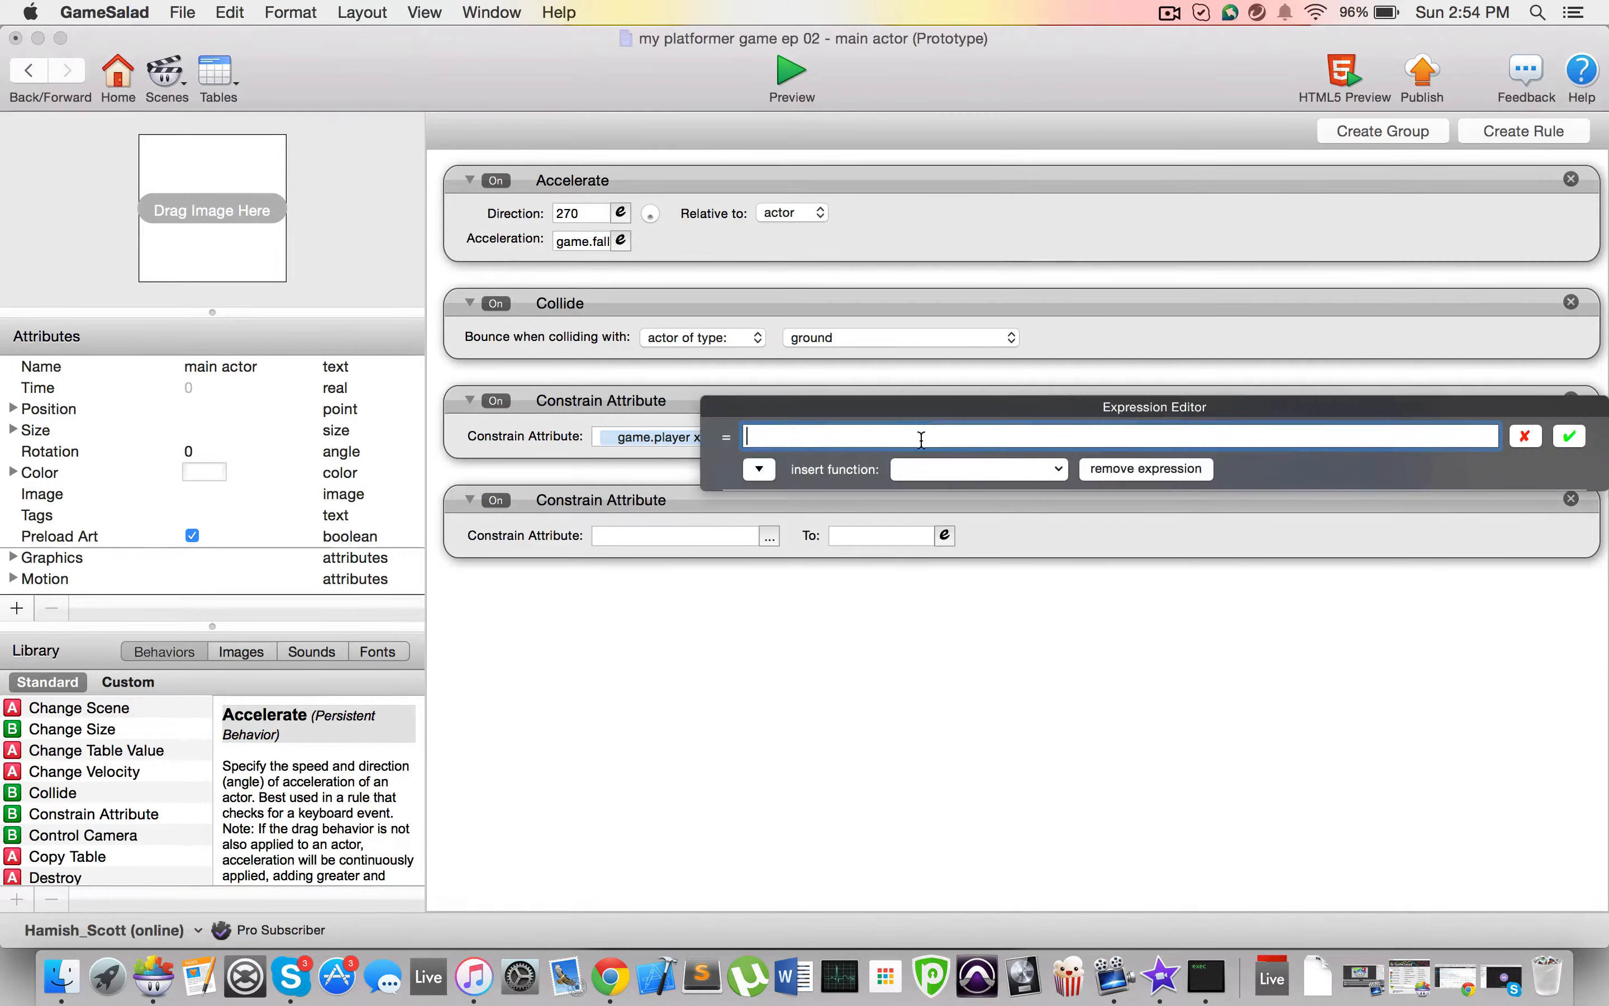
pyautogui.click(760, 468)
pyautogui.click(786, 538)
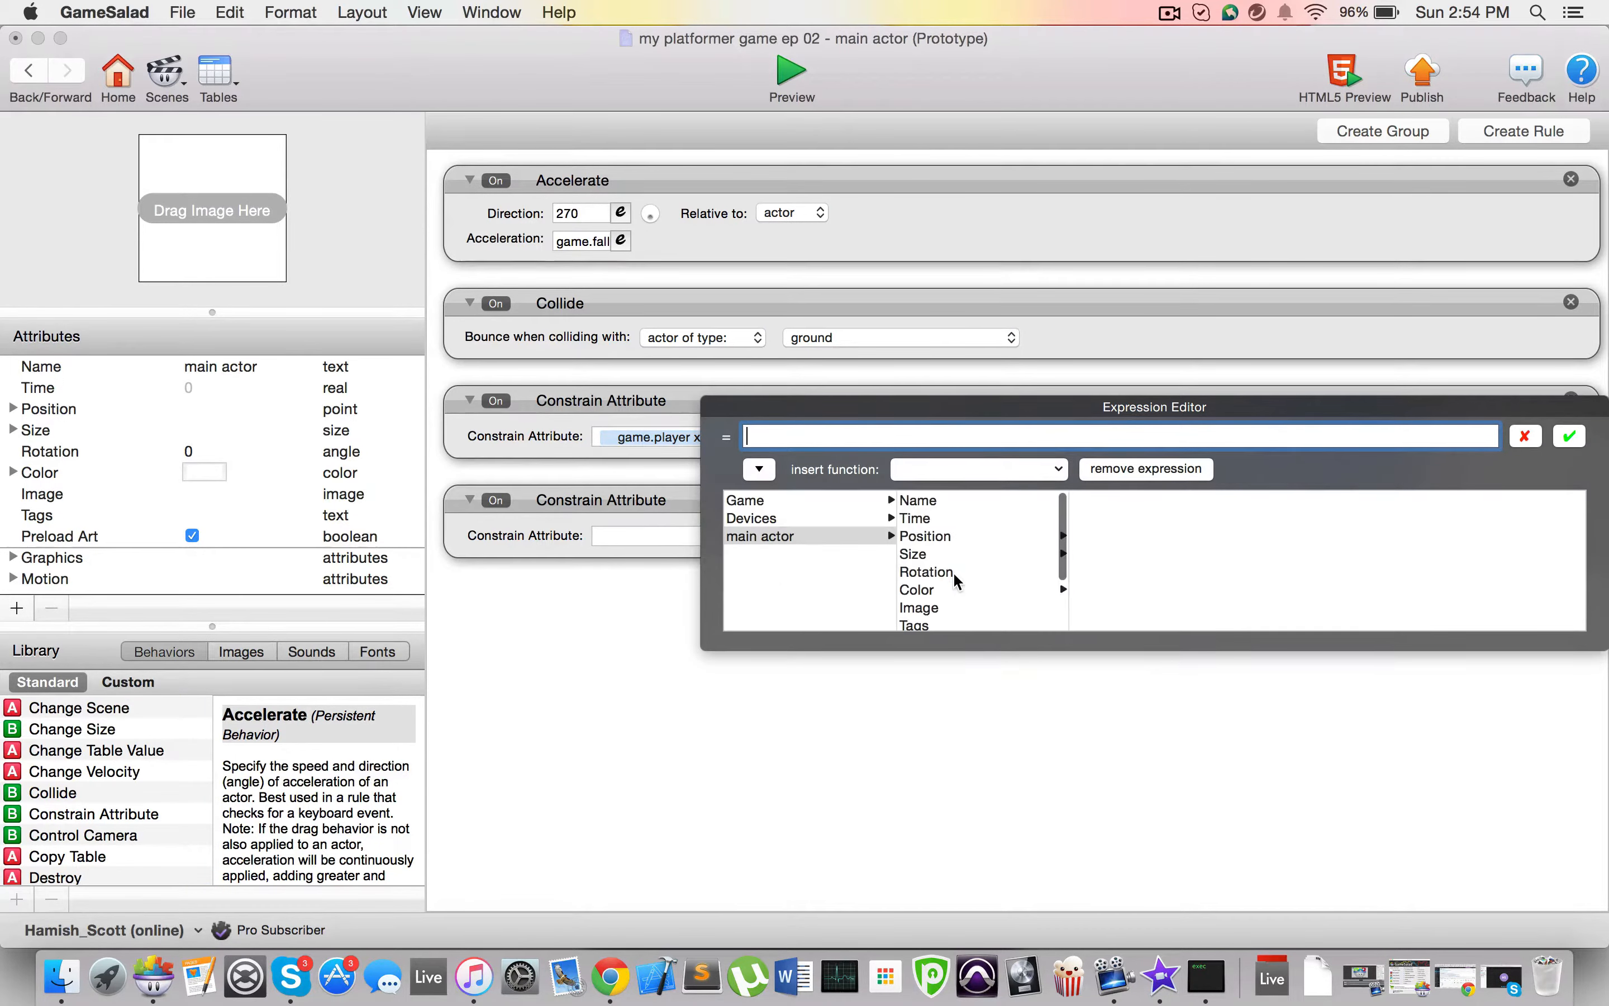
pyautogui.scroll(-1, 953, 572)
pyautogui.click(953, 516)
pyautogui.click(1105, 500)
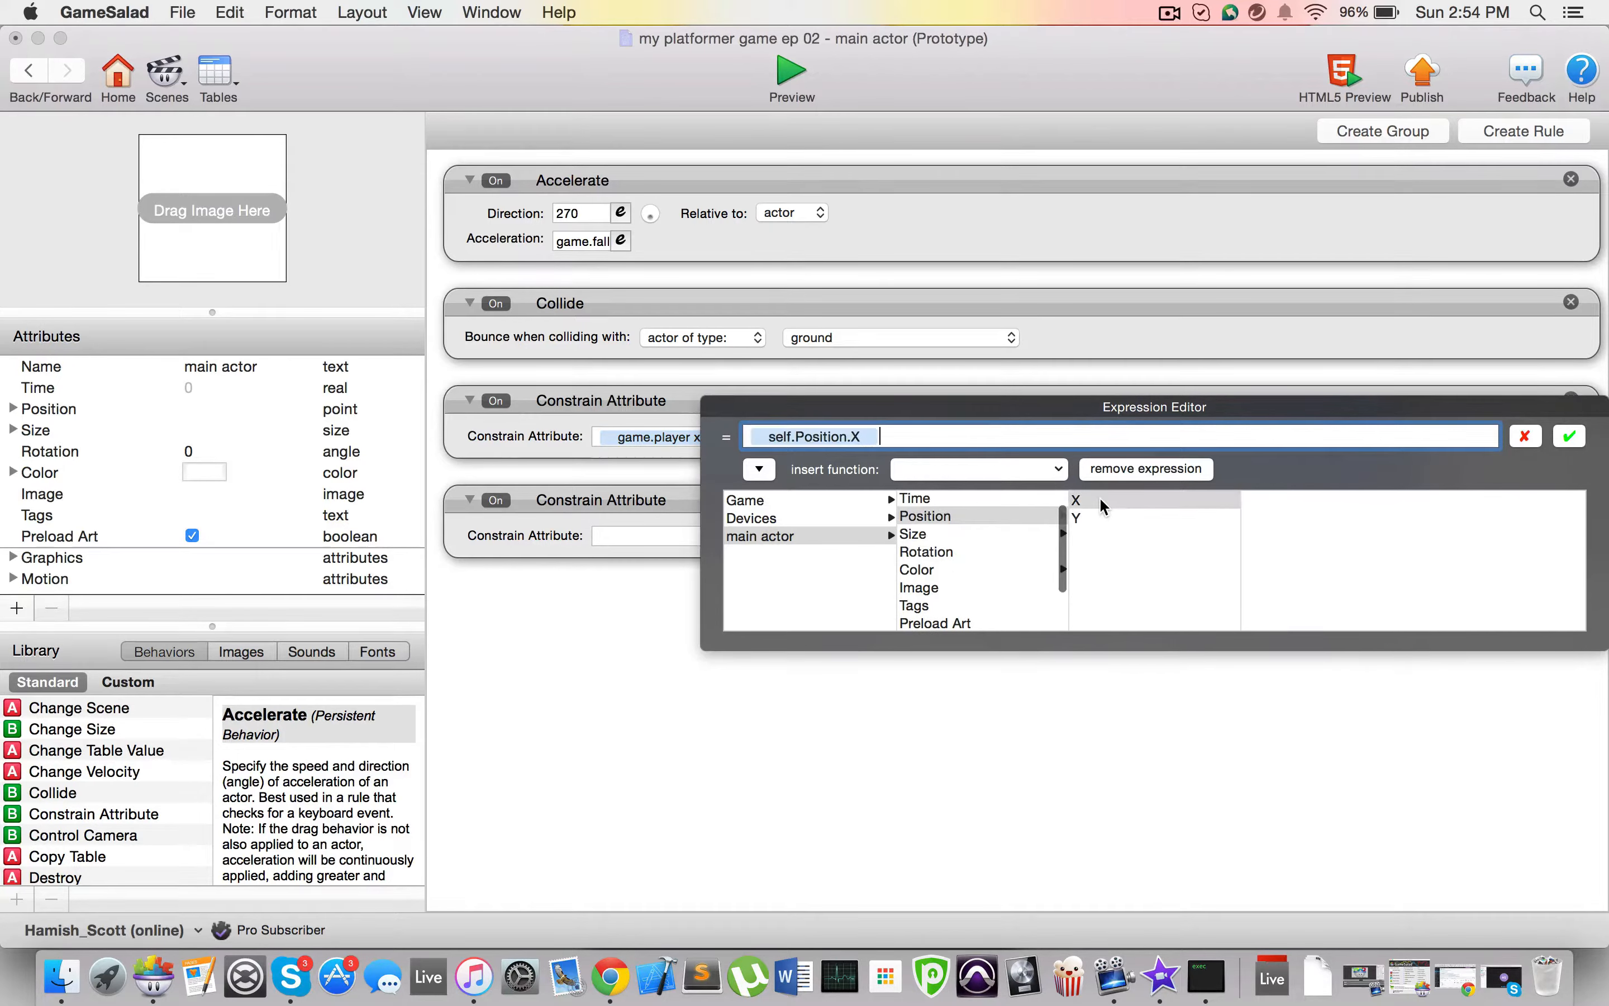
pyautogui.click(1571, 436)
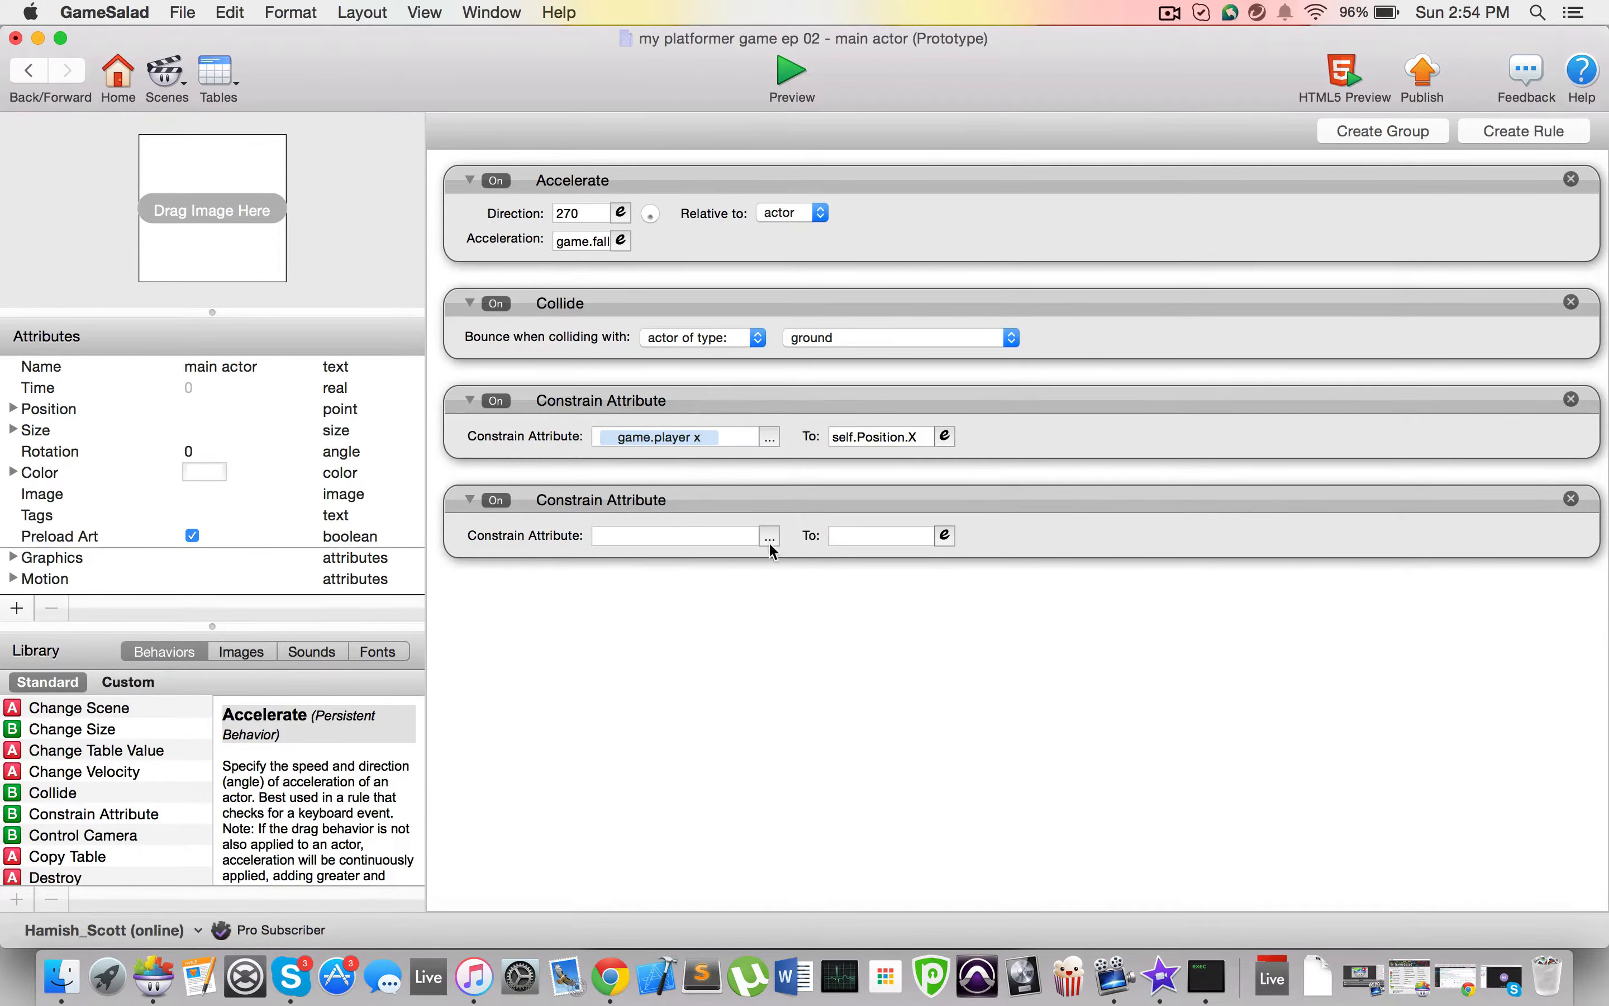
# Step: Constrain game.player y to the main actor's self.Position.Y in the second Constrain Attribute behavior
pyautogui.click(769, 535)
pyautogui.click(795, 558)
pyautogui.scroll(-10, 971, 670)
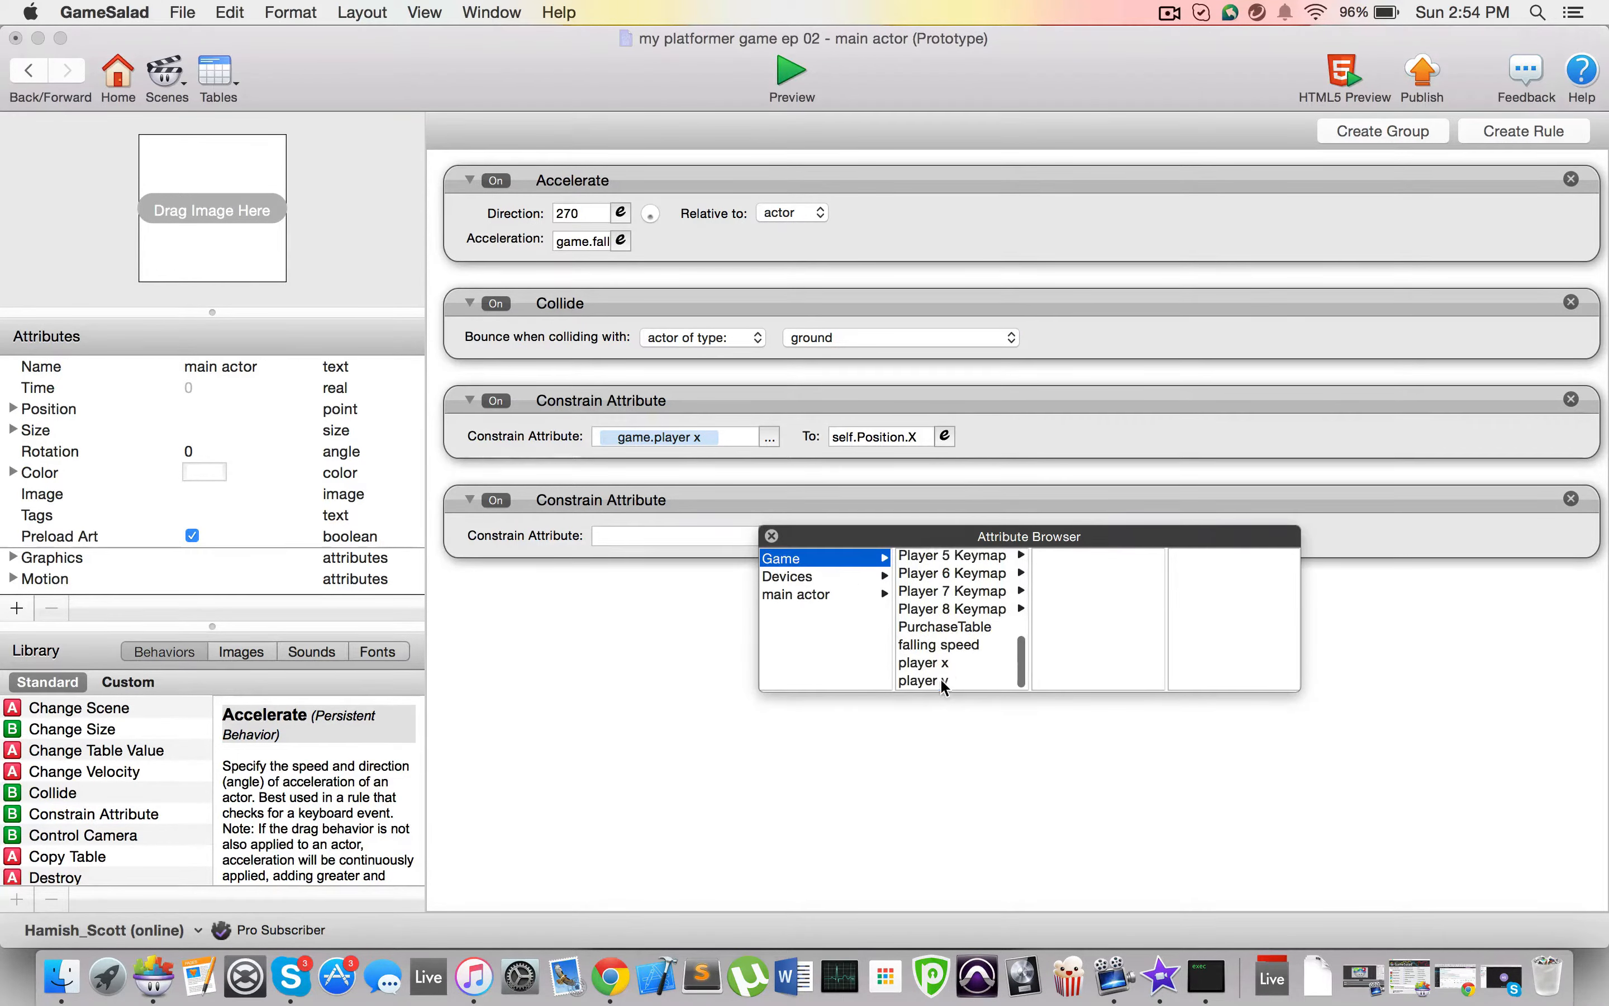
pyautogui.click(940, 680)
pyautogui.click(945, 535)
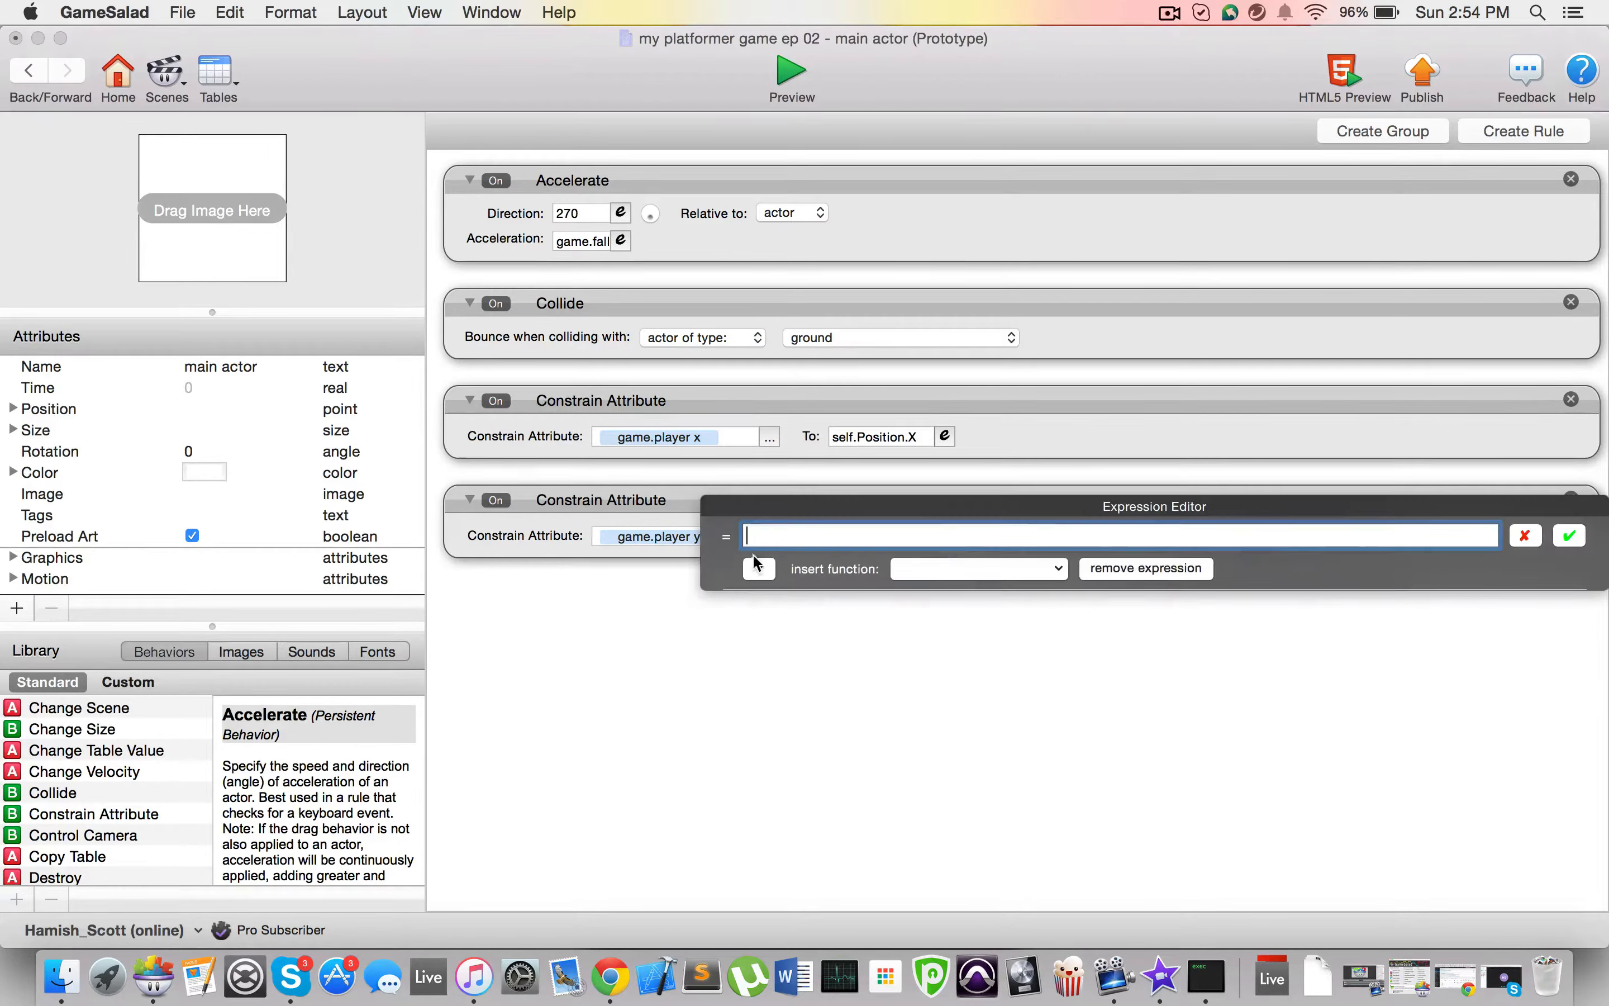
pyautogui.click(759, 569)
pyautogui.click(816, 636)
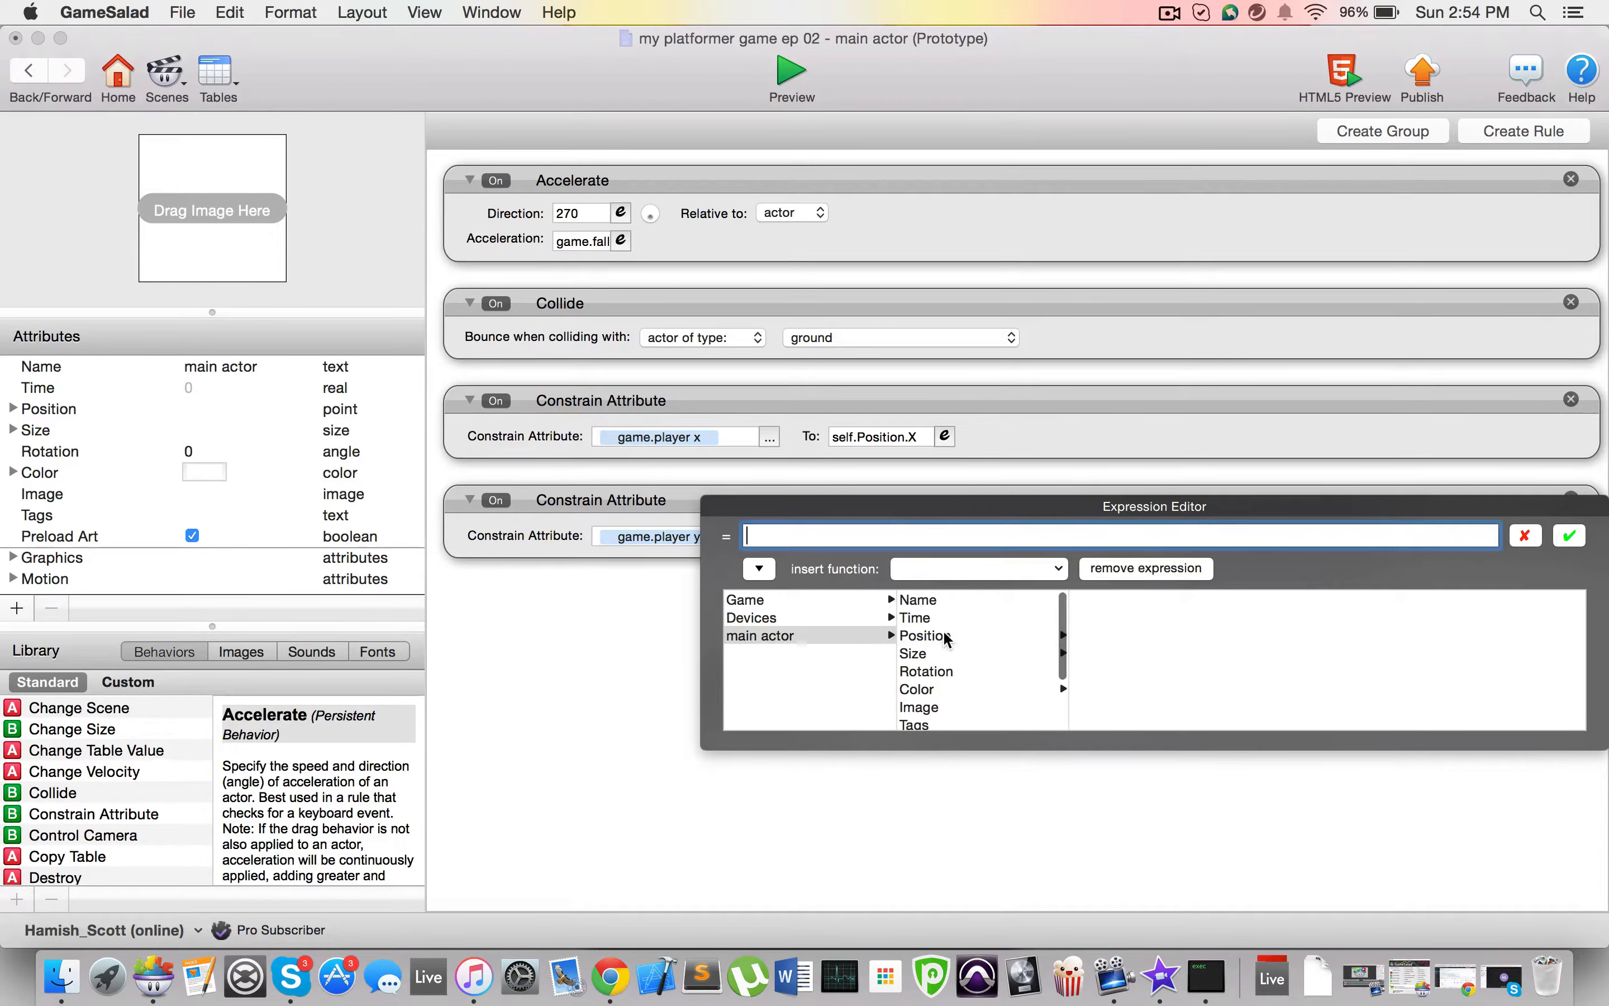
pyautogui.click(947, 637)
pyautogui.click(1076, 618)
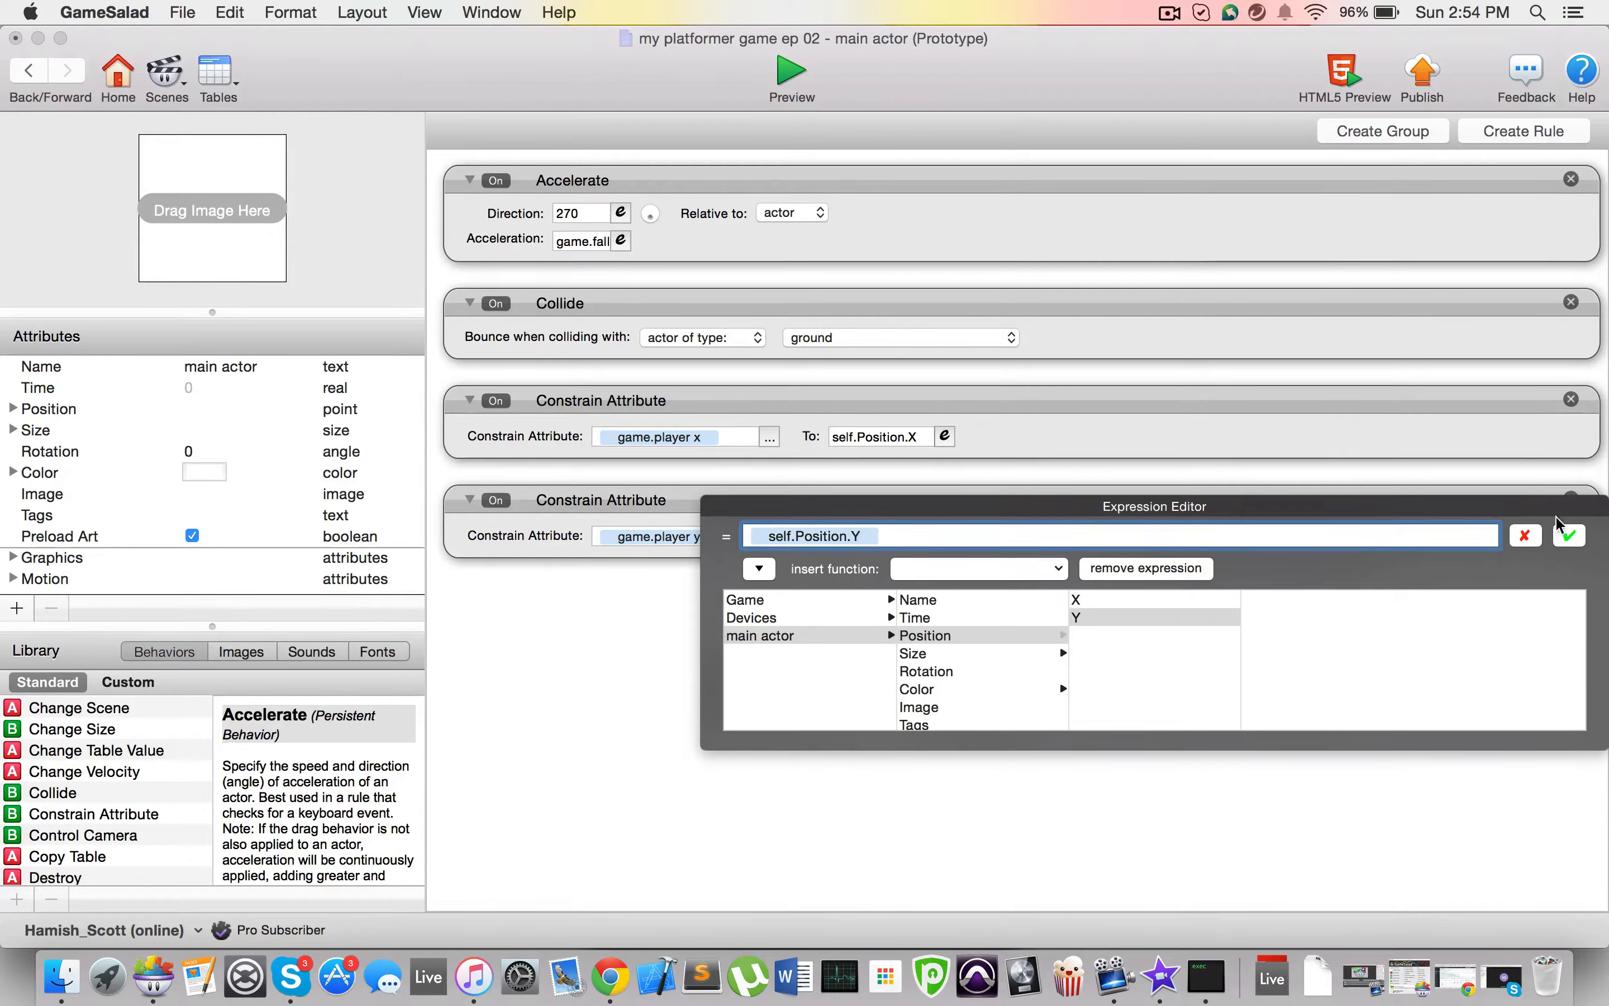
pyautogui.click(1568, 535)
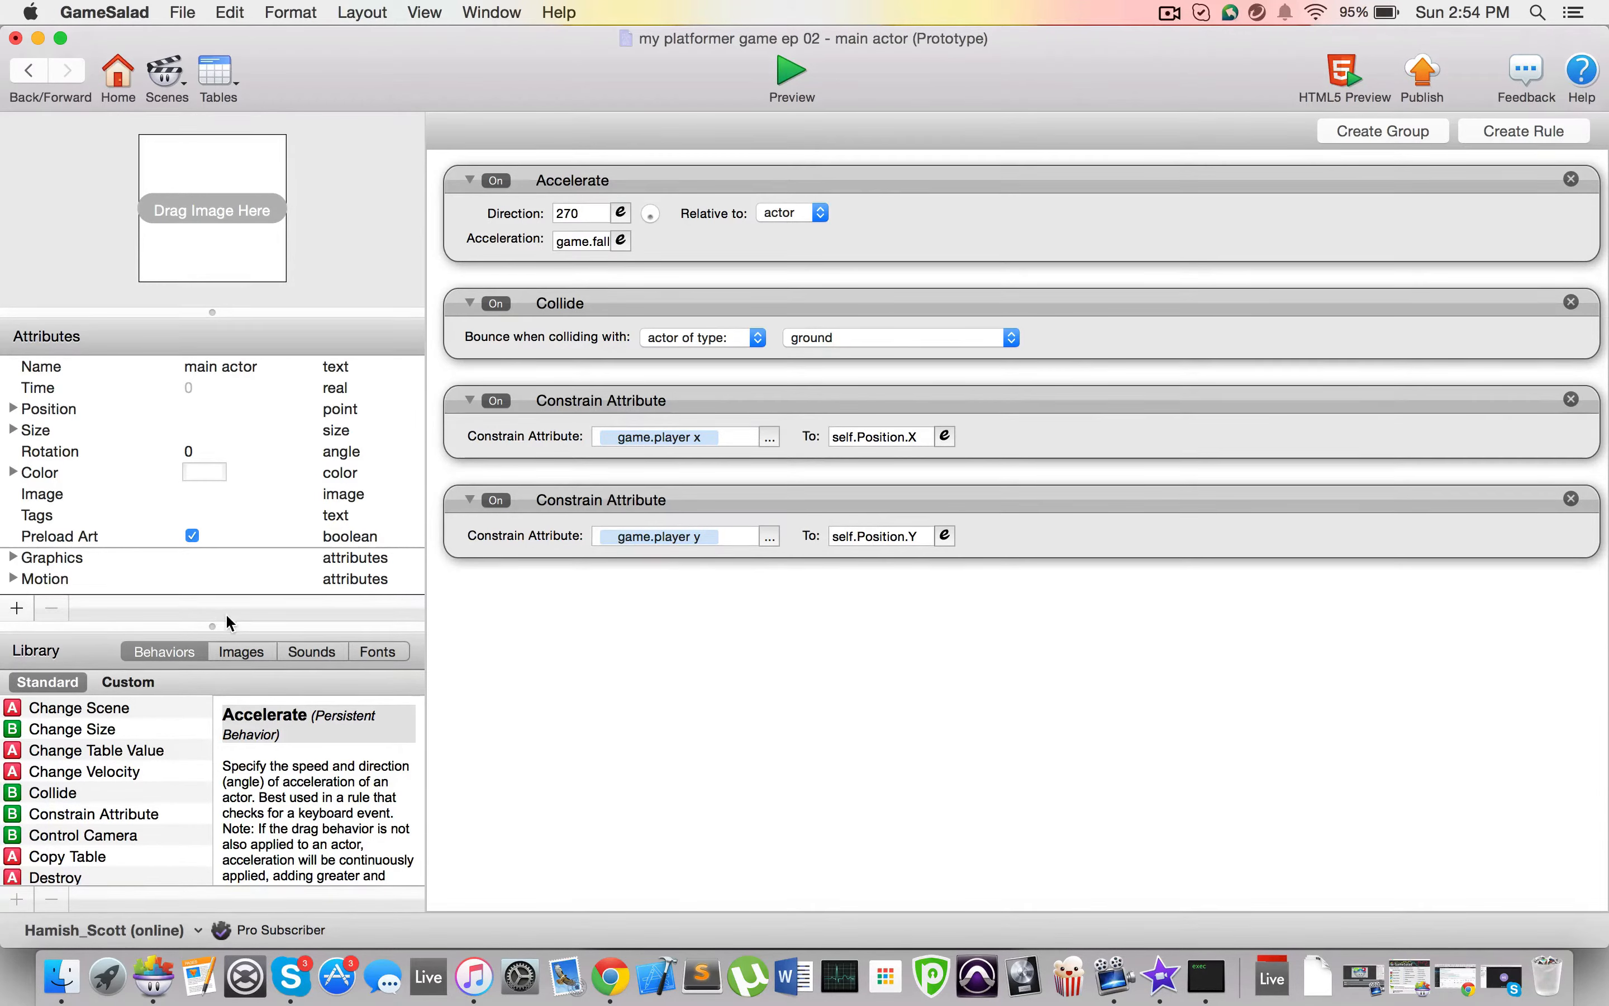
pyautogui.click(647, 426)
pyautogui.click(647, 503)
pyautogui.click(643, 401)
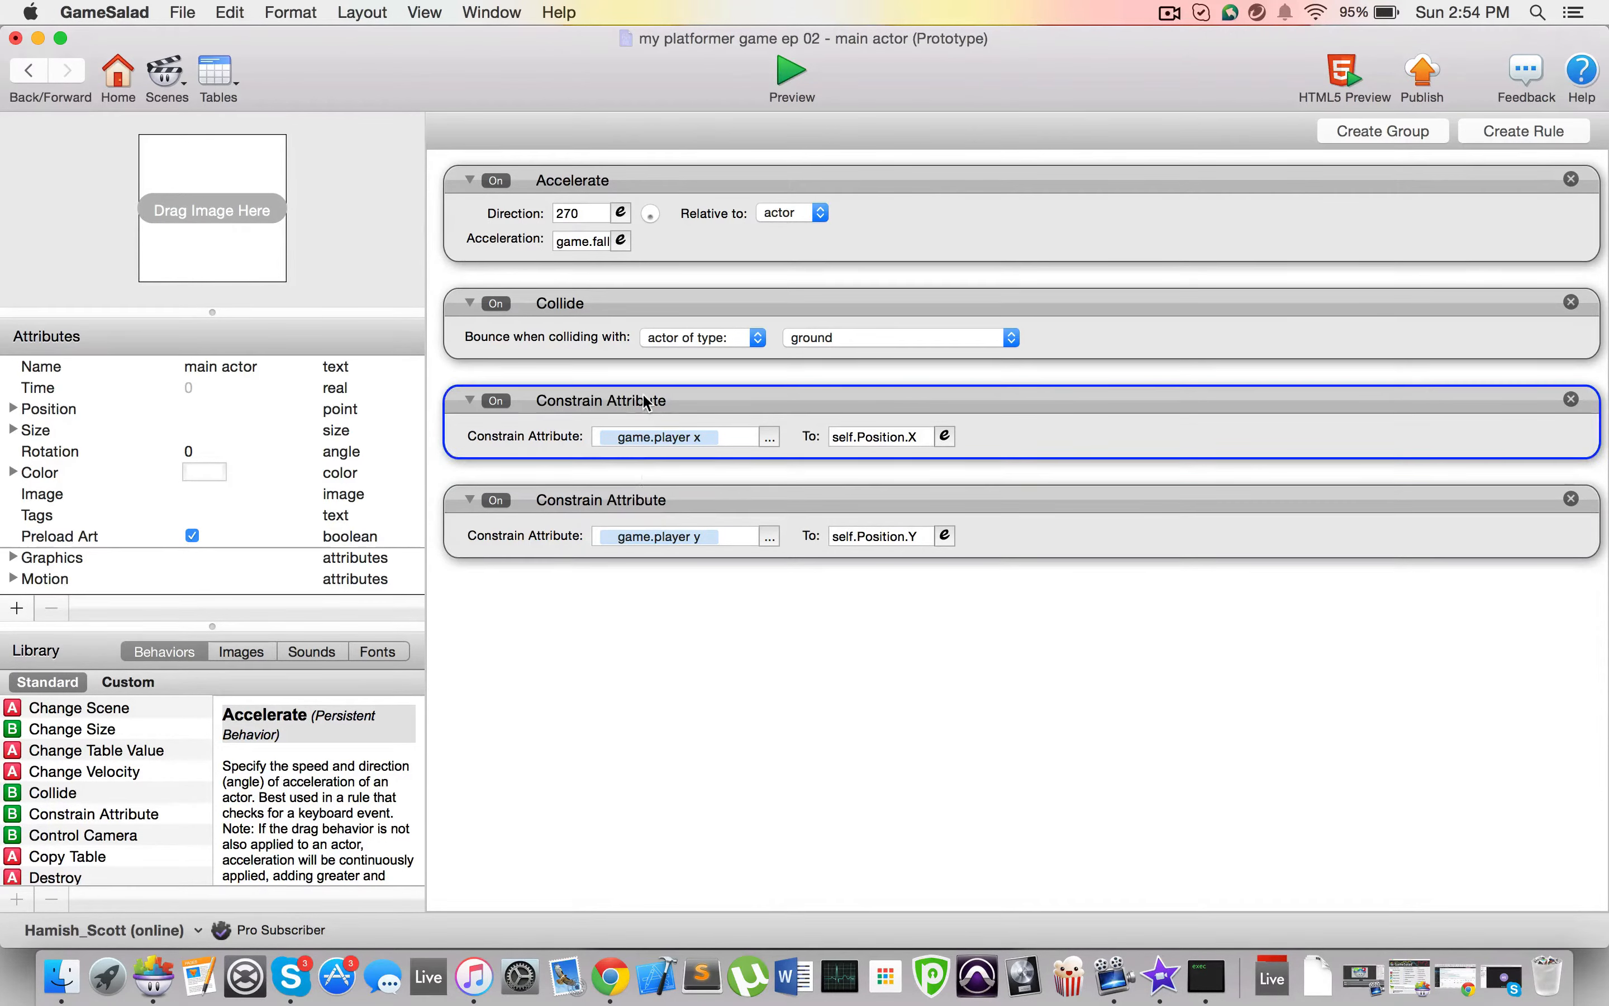
pyautogui.click(643, 498)
pyautogui.click(660, 668)
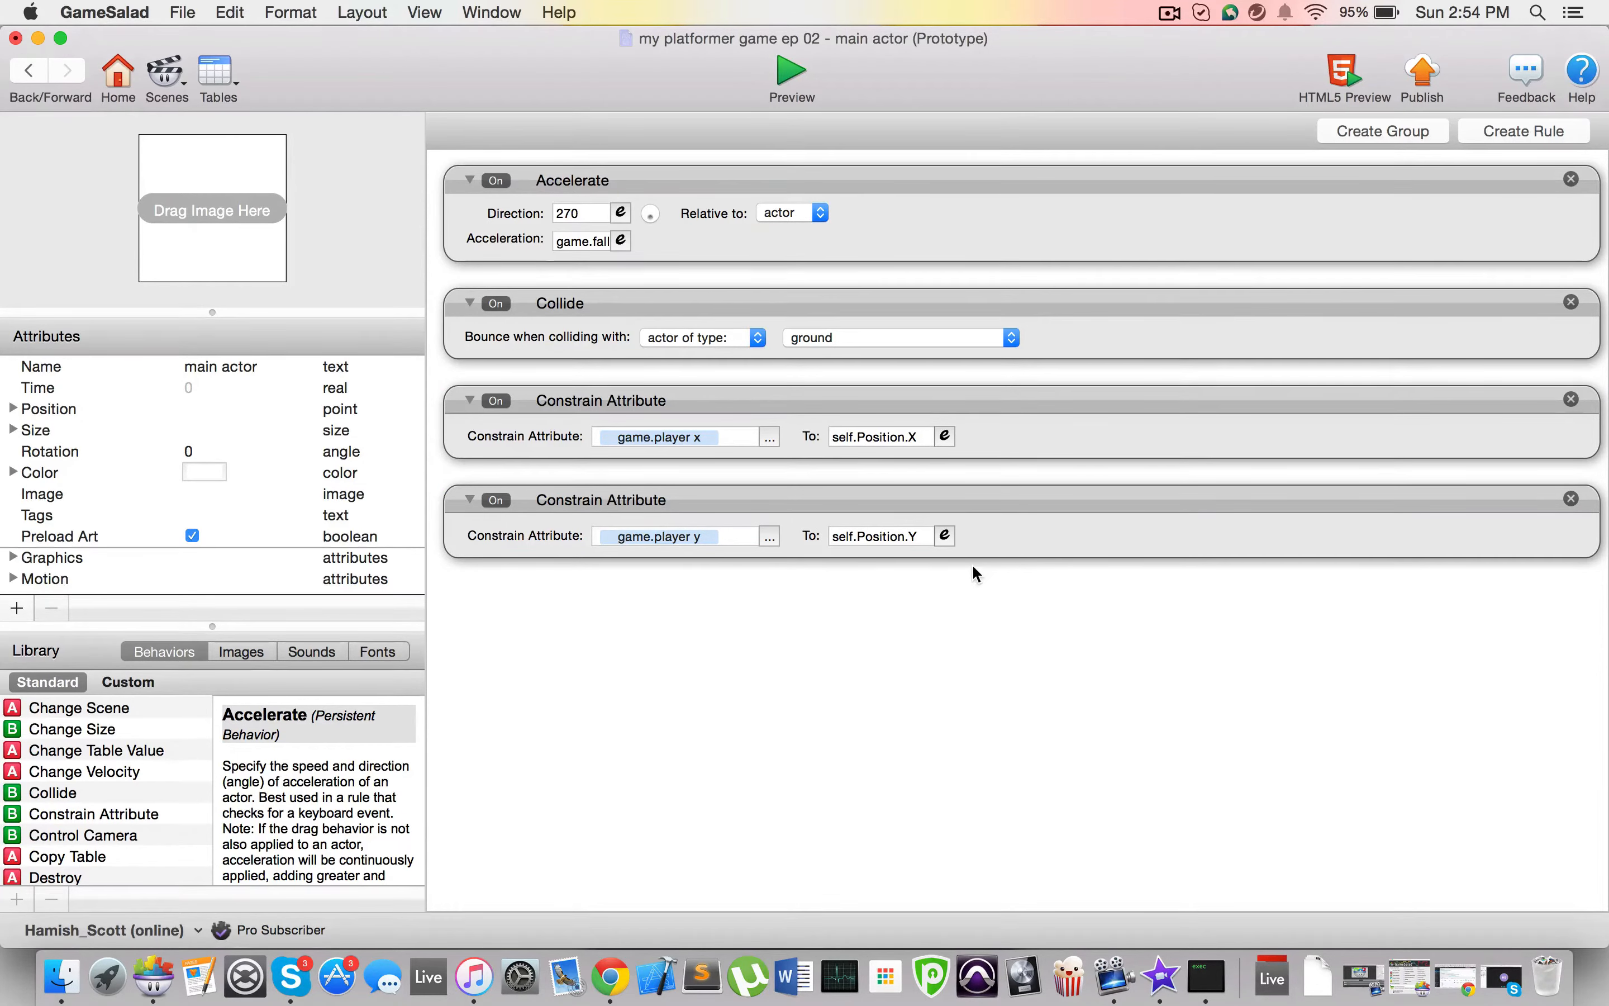
pyautogui.click(673, 536)
pyautogui.click(604, 536)
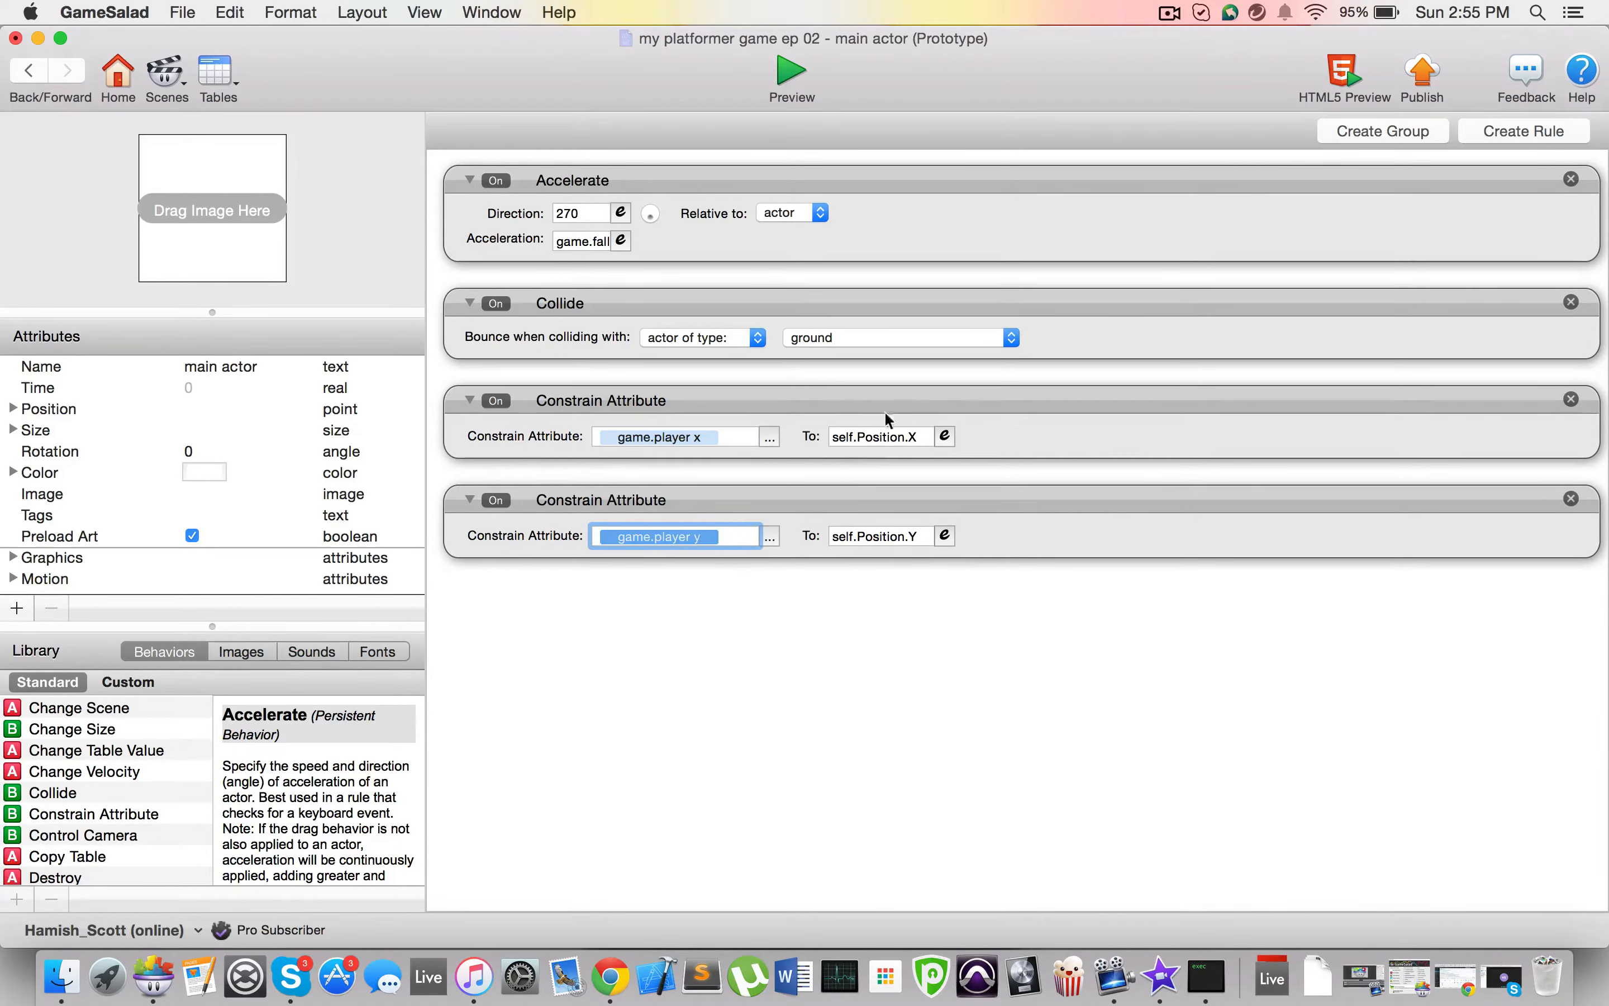
pyautogui.click(644, 614)
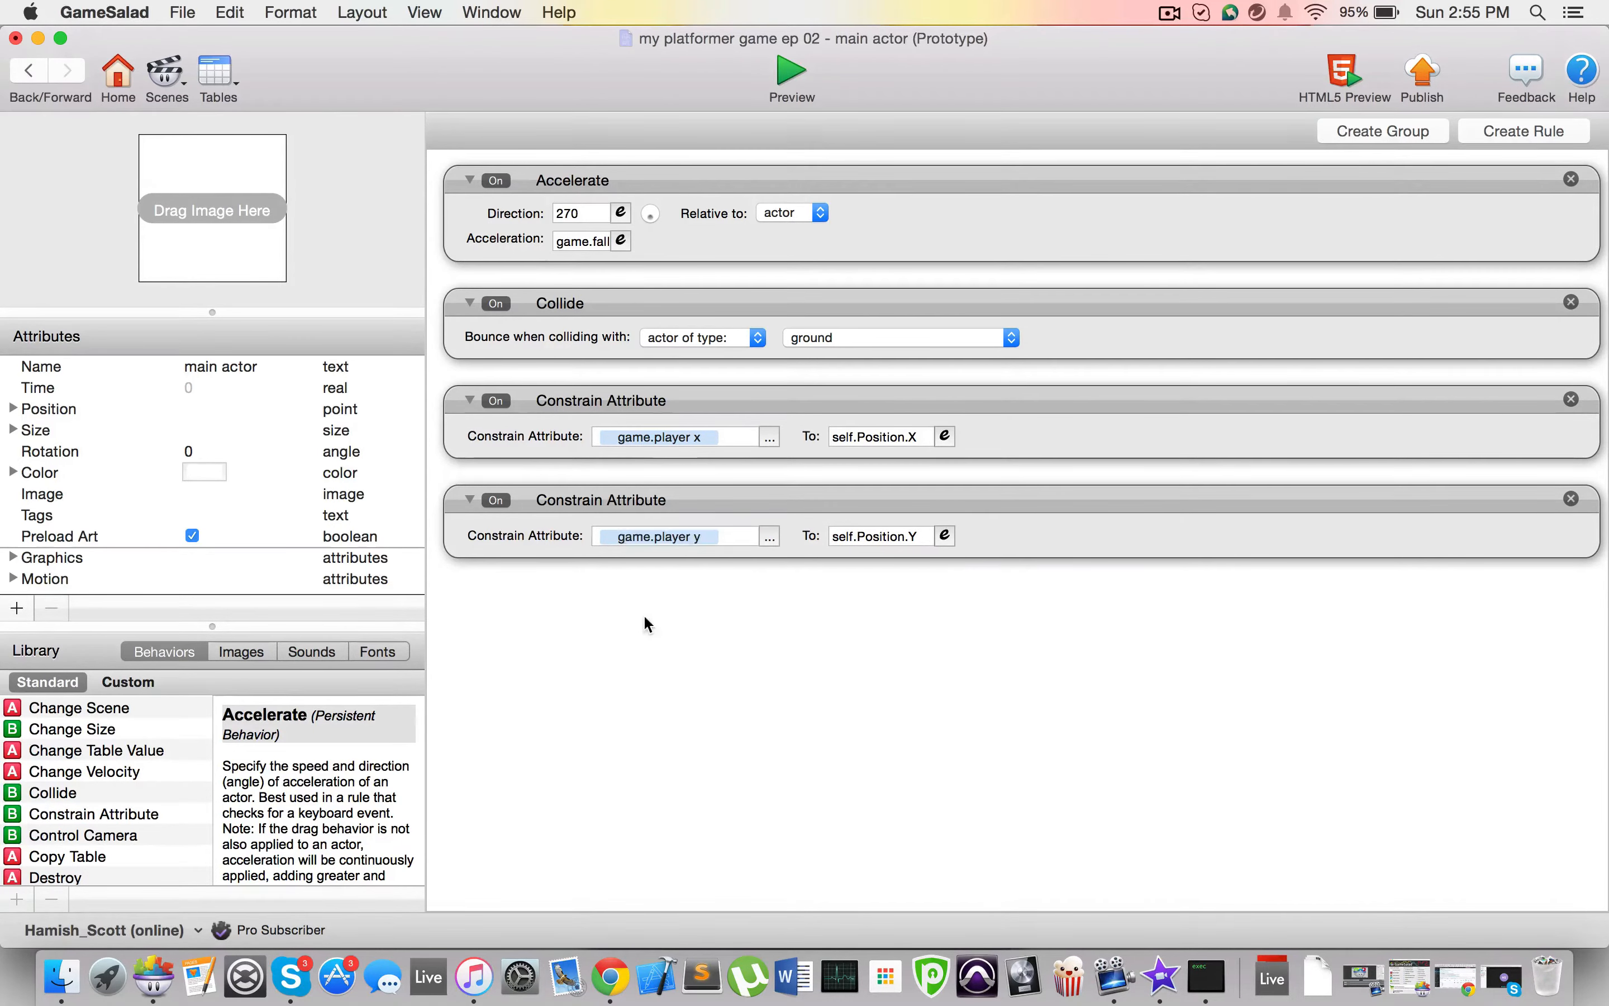